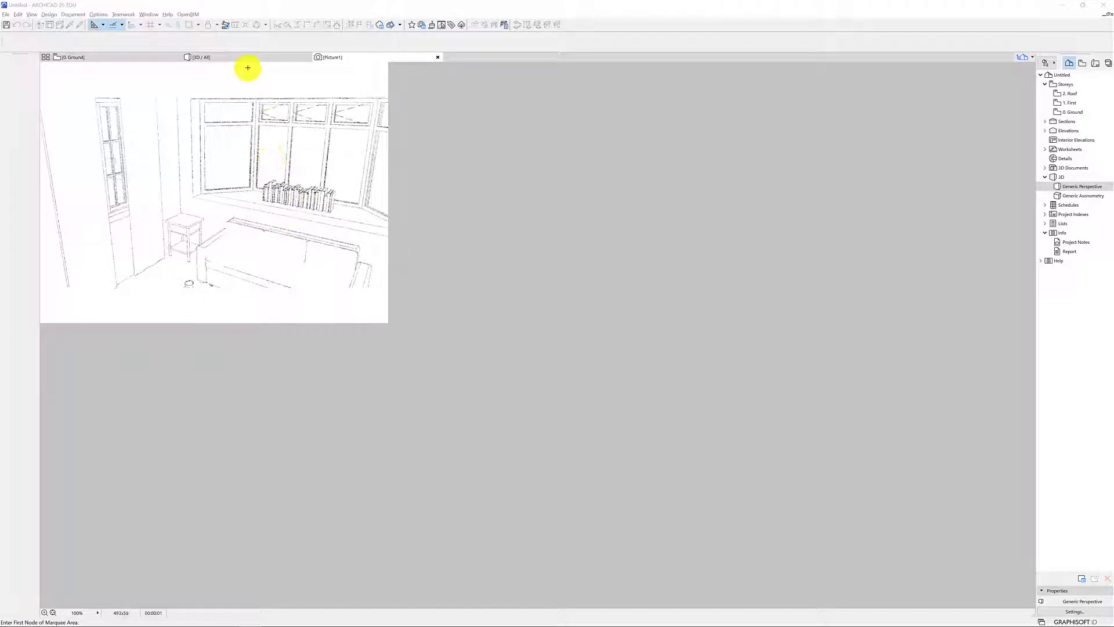
Step: Go from the ground floor plan back to the 3D view and discard the Picture1 render unsaved
mouse_move(243, 60)
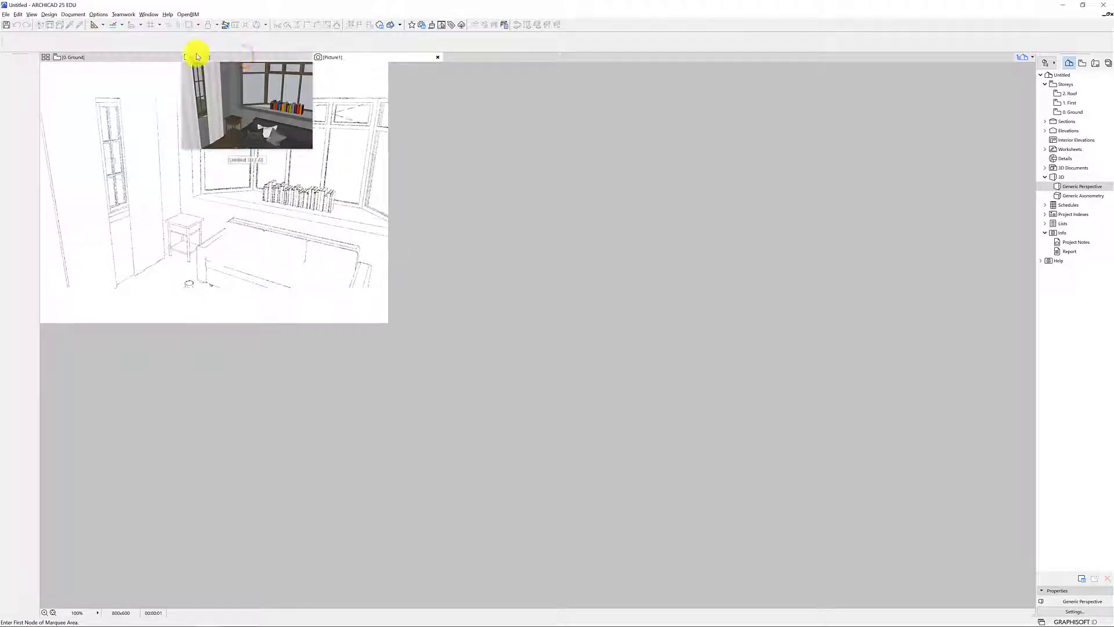
click(137, 57)
click(268, 57)
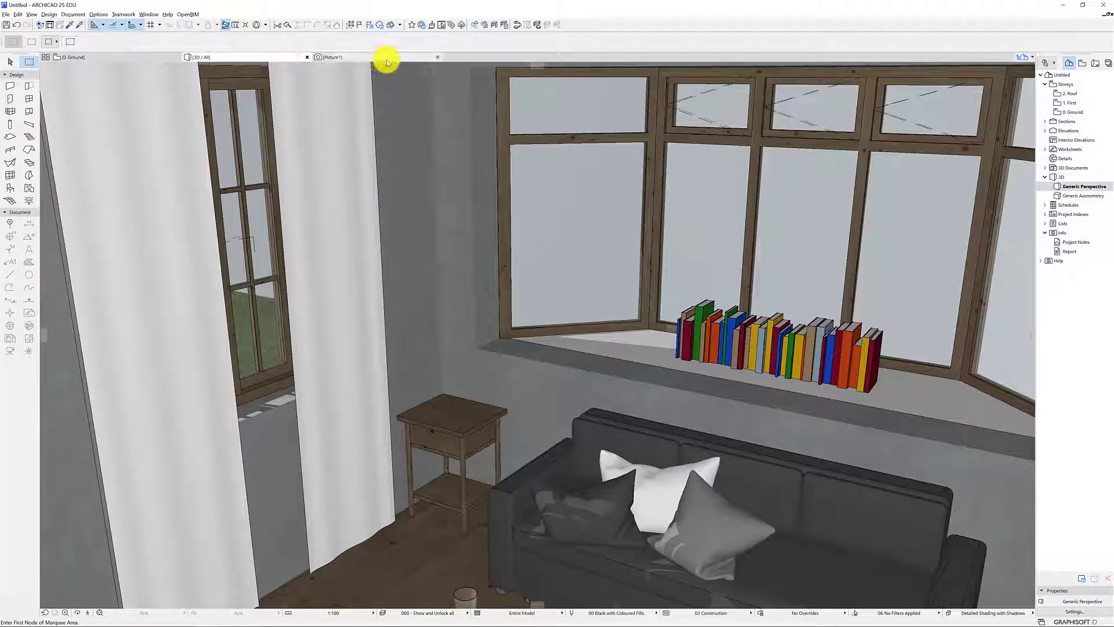
click(437, 57)
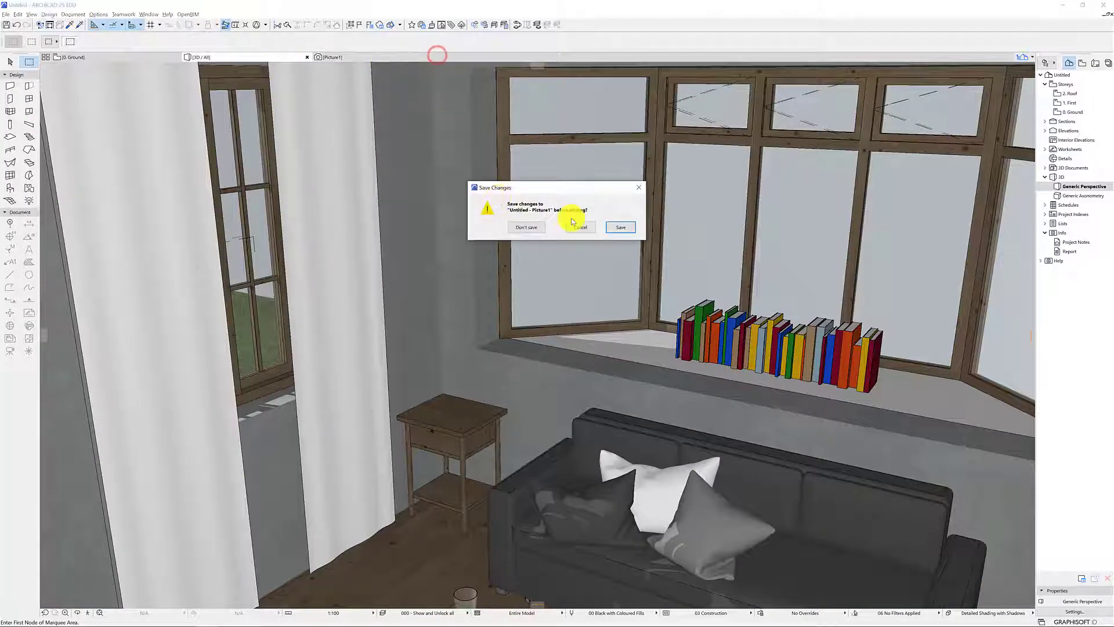
click(529, 229)
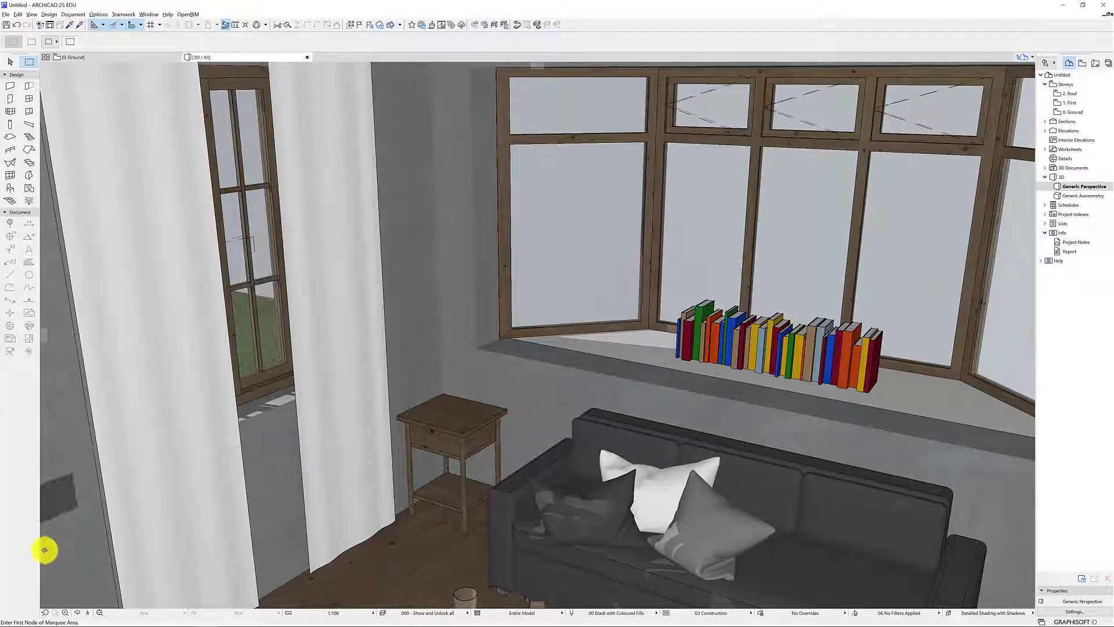
Step: Walk through the room in Explore mode, ending on a wide view of the sofa and bay window
click(91, 614)
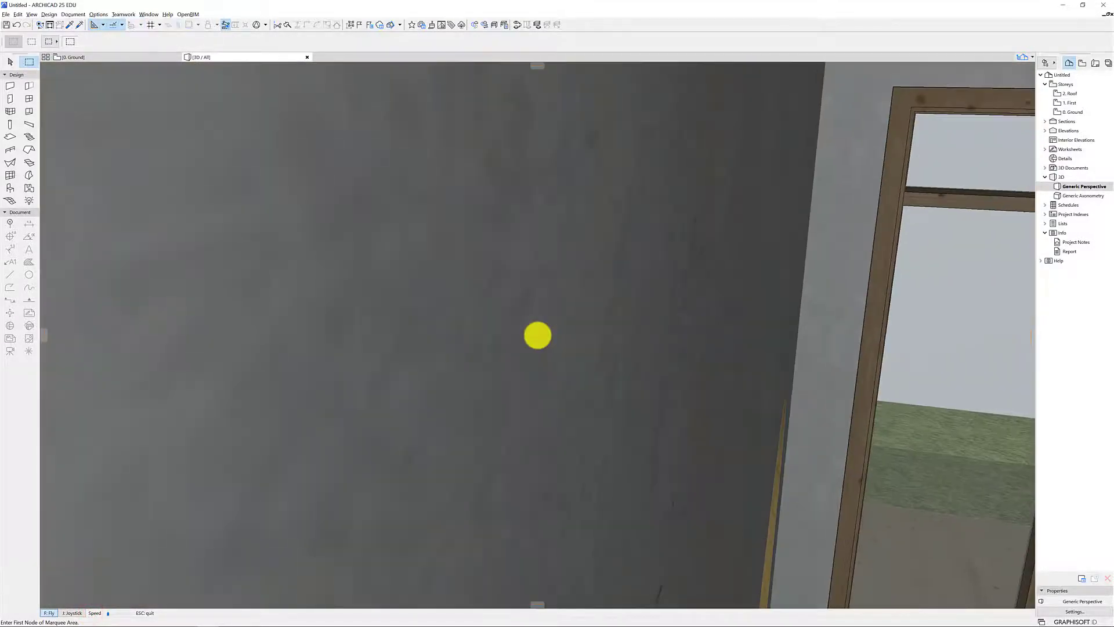
key(s)
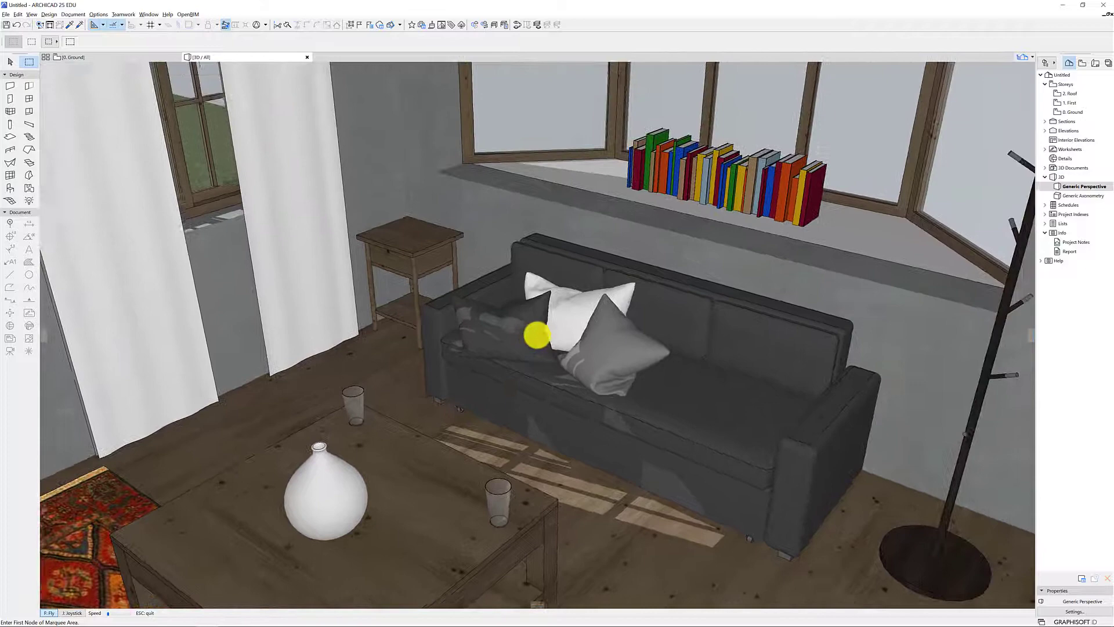
key(s)
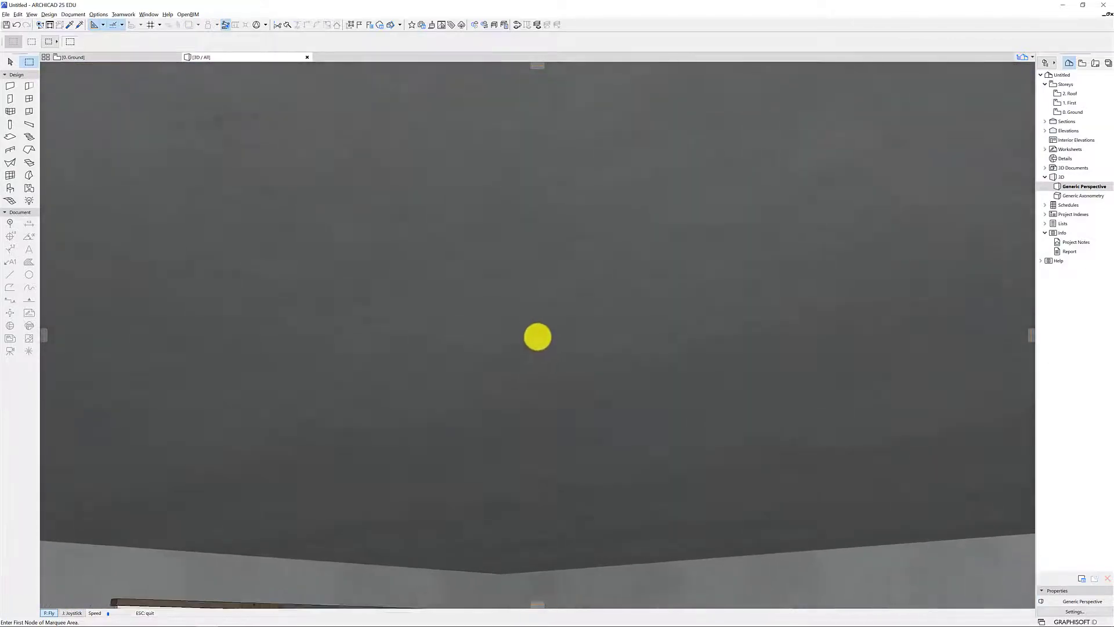
key(Down)
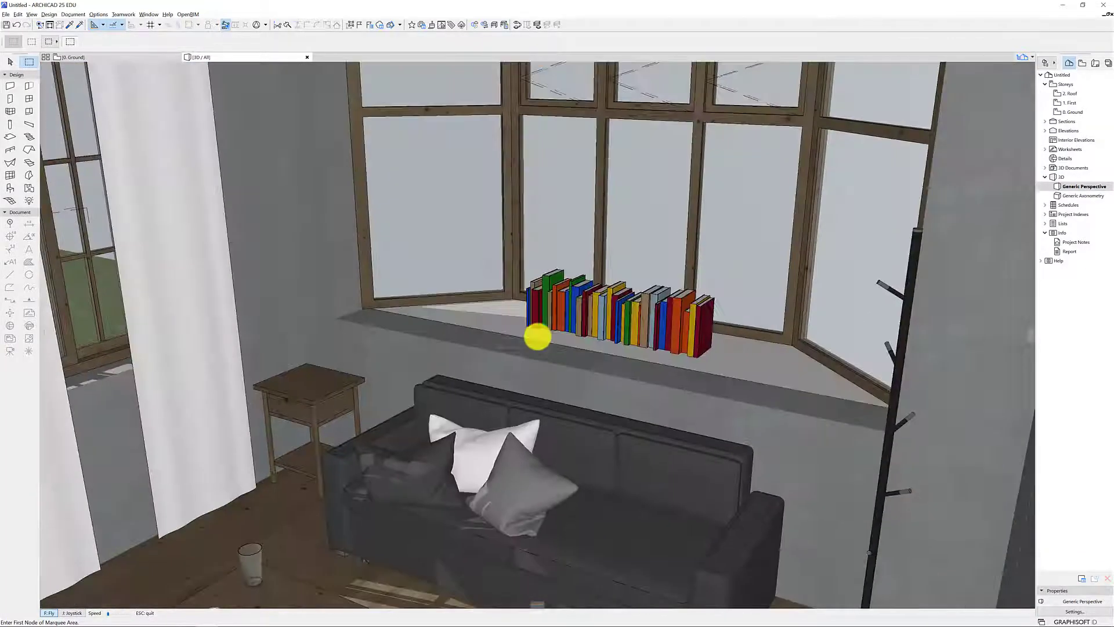
key(s)
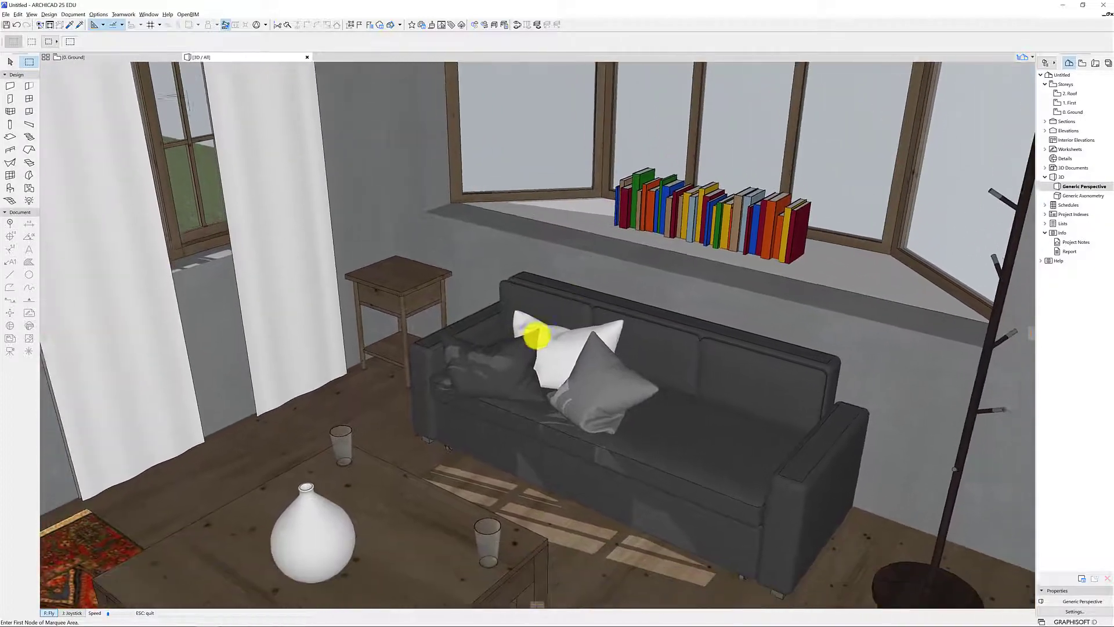
key(Right)
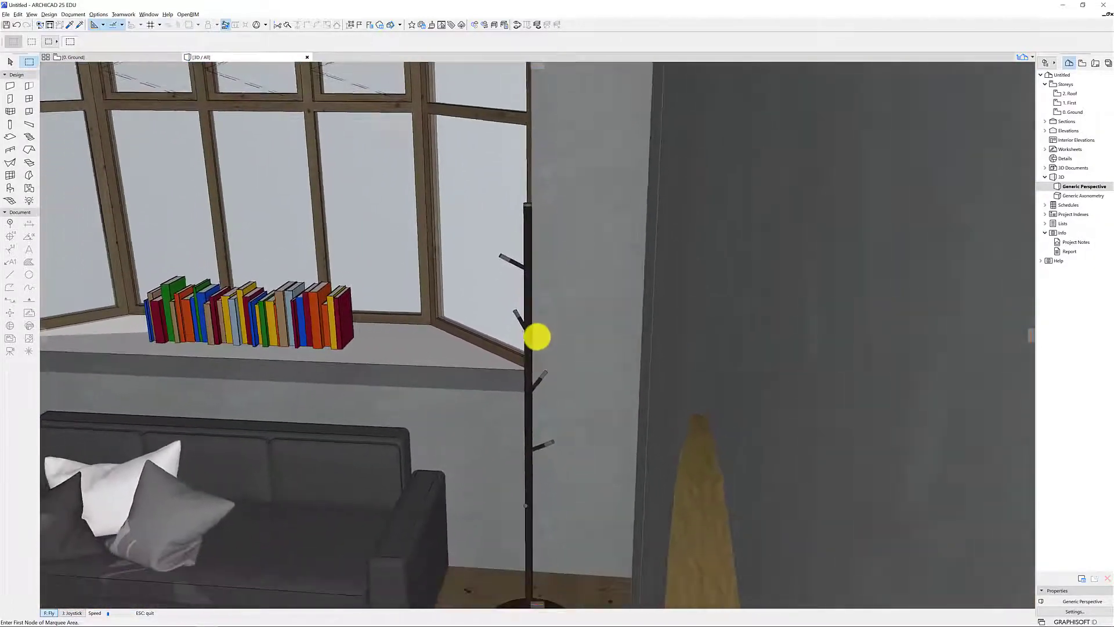
key(Left)
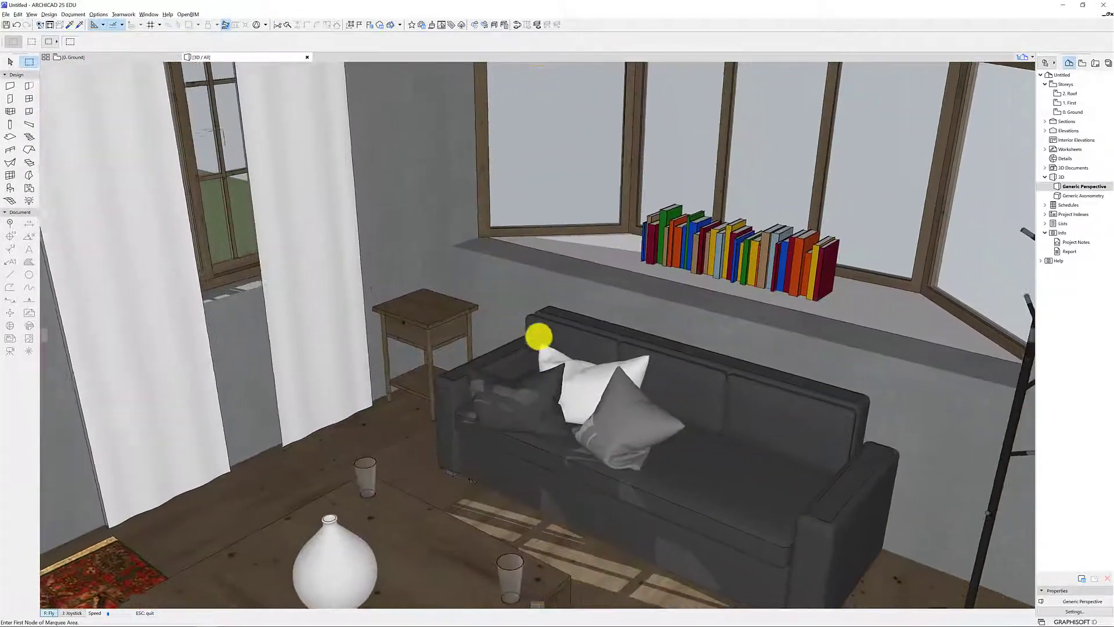
key(s)
key(w)
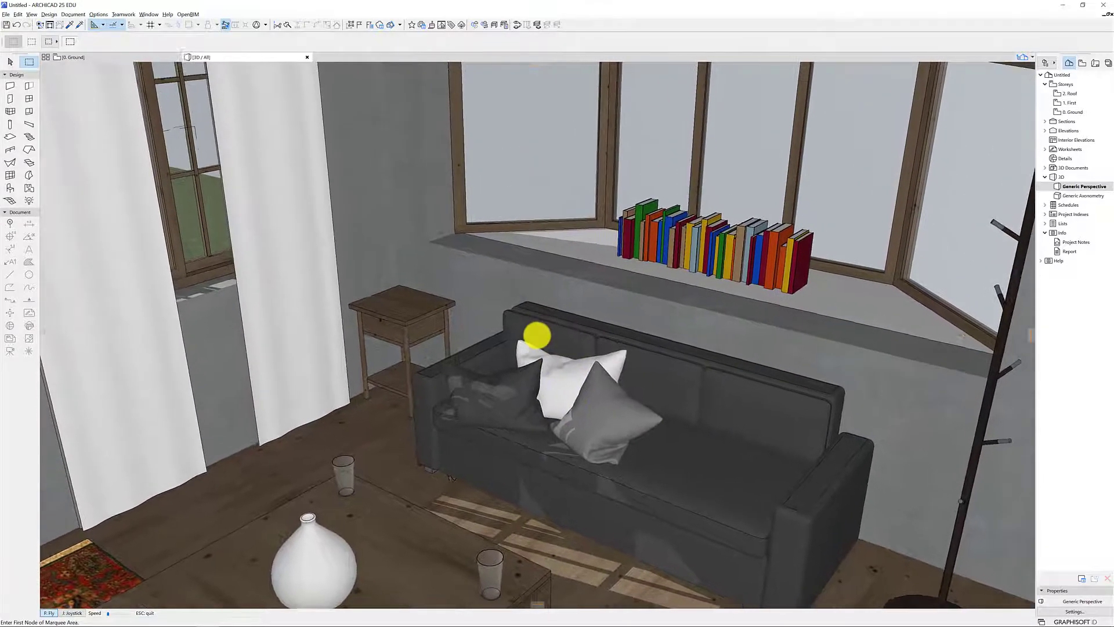
key(Escape)
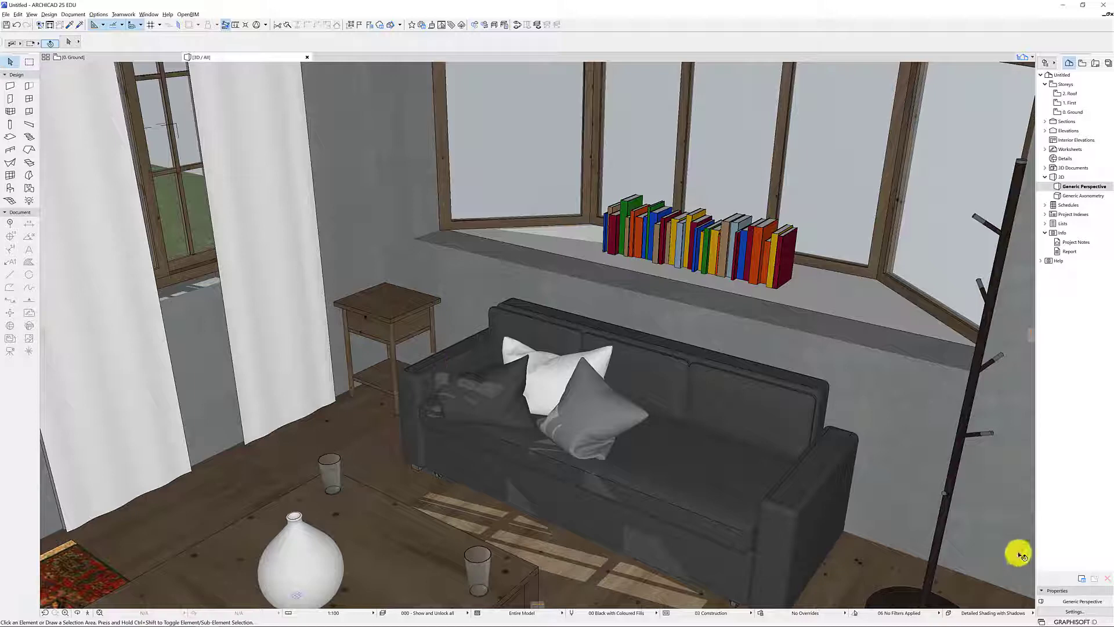
Step: Delete the coat rack from the living room
click(910, 602)
key(Delete)
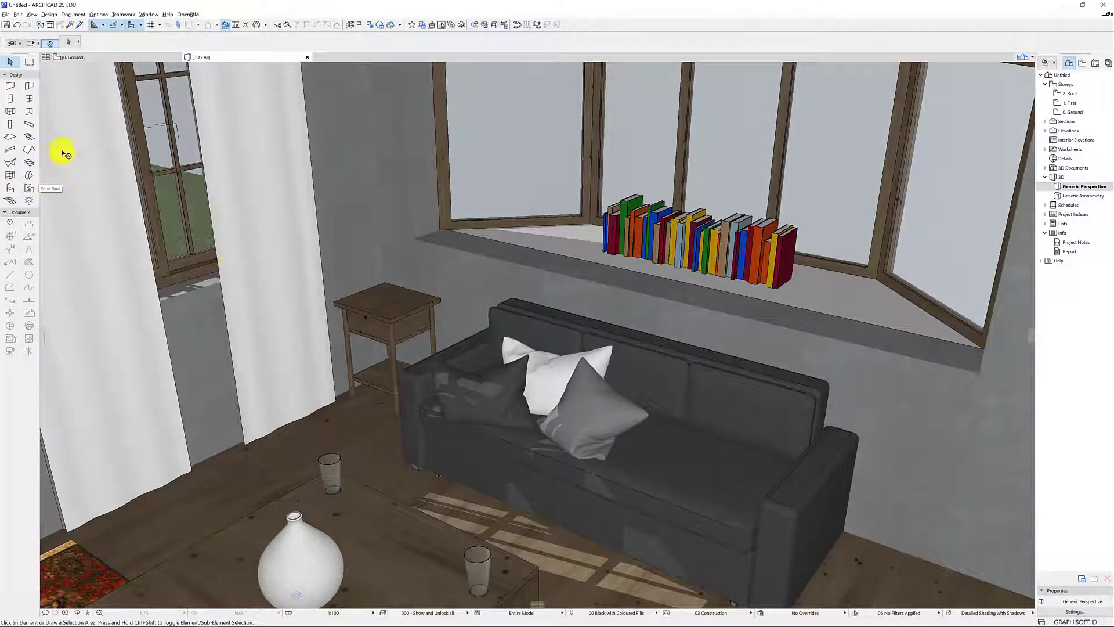
click(29, 201)
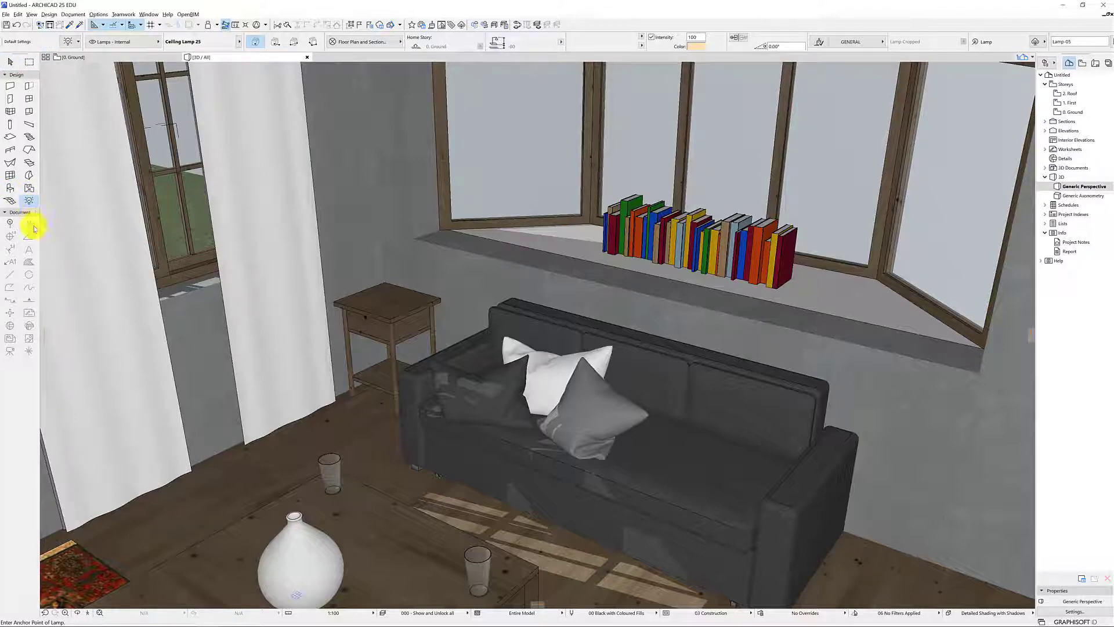
Step: Set the default lamp to Desk Lamp 04 25 with a warm orange light colour
key(ctrl+t)
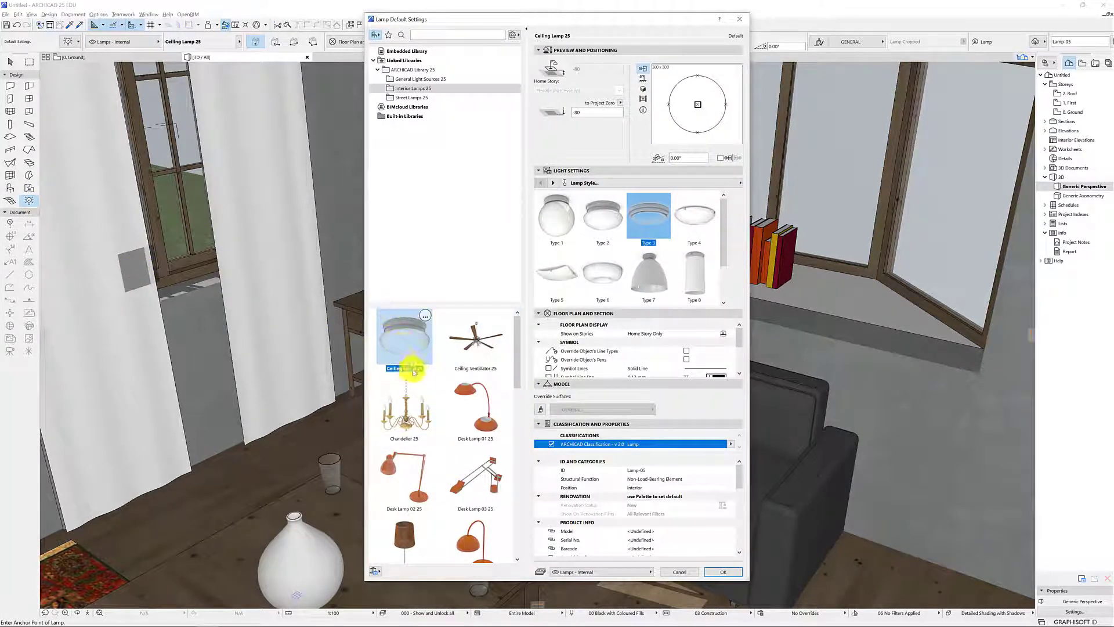
scroll(407, 379, down, 6)
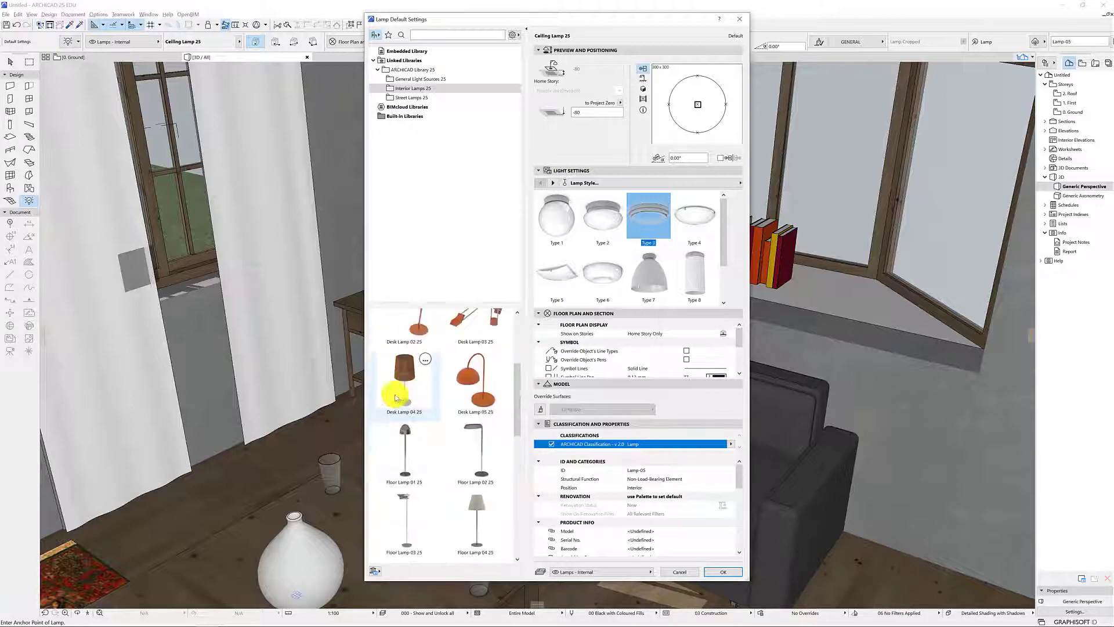
click(410, 381)
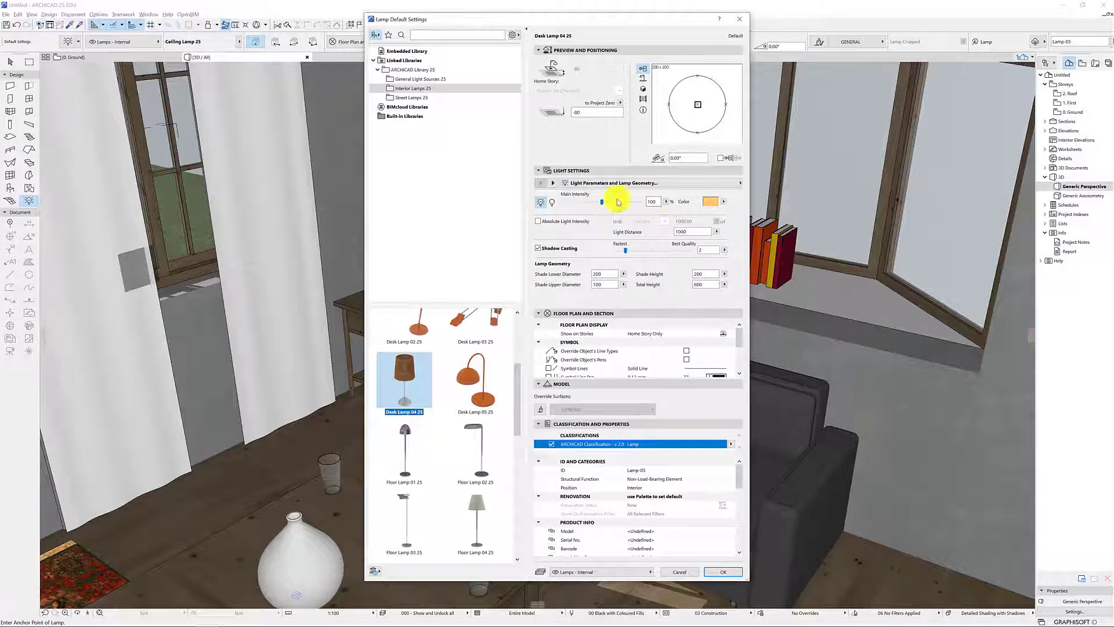
click(714, 203)
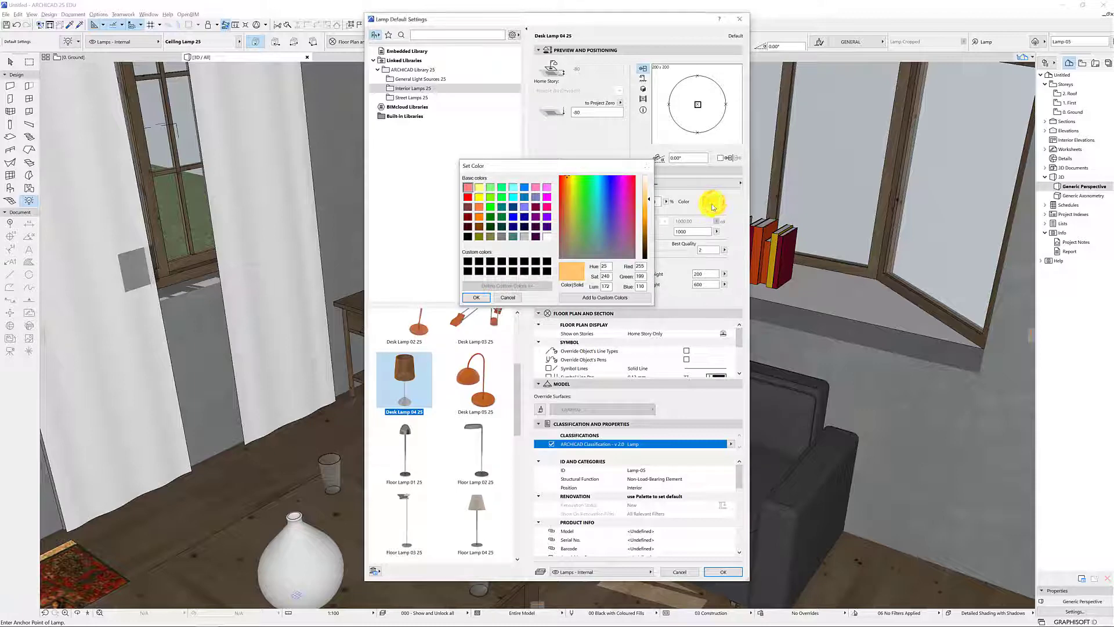
key(Return)
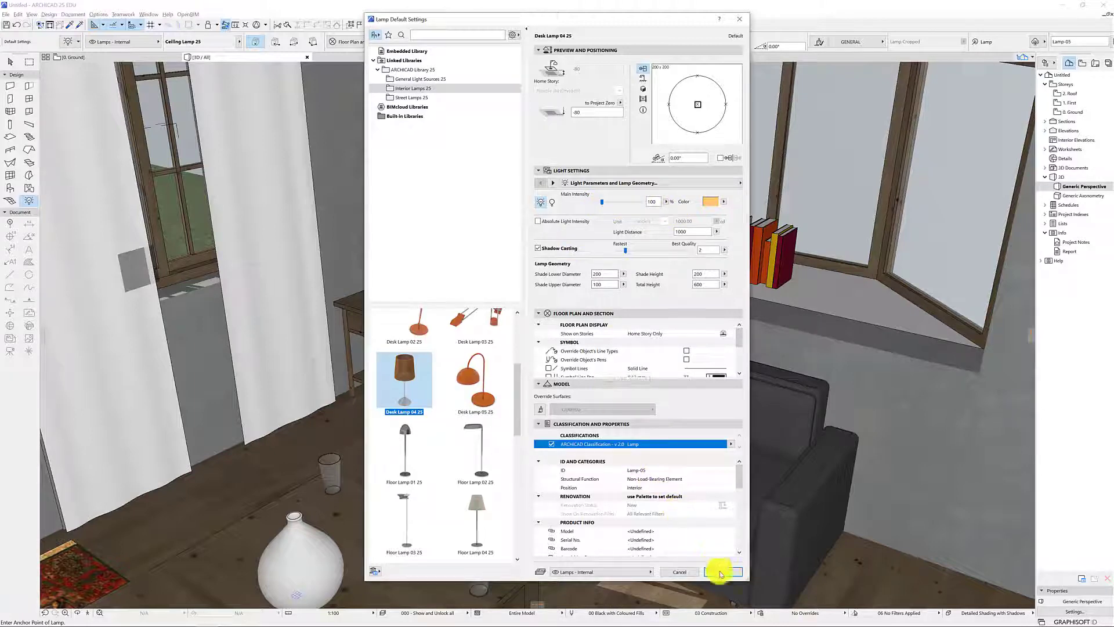
click(554, 183)
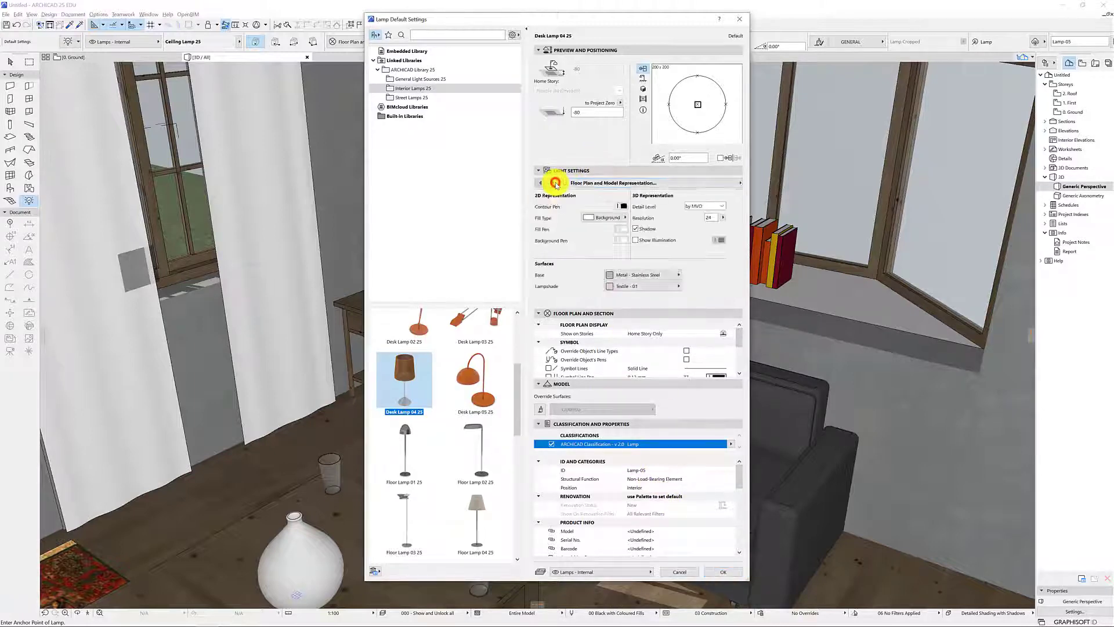
click(554, 183)
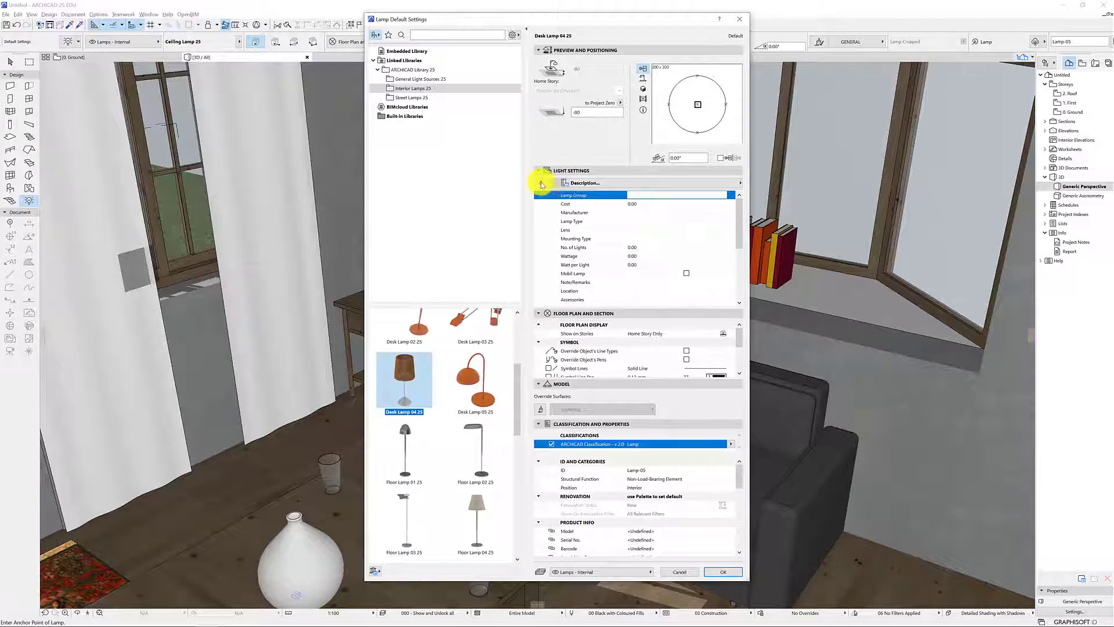
click(542, 183)
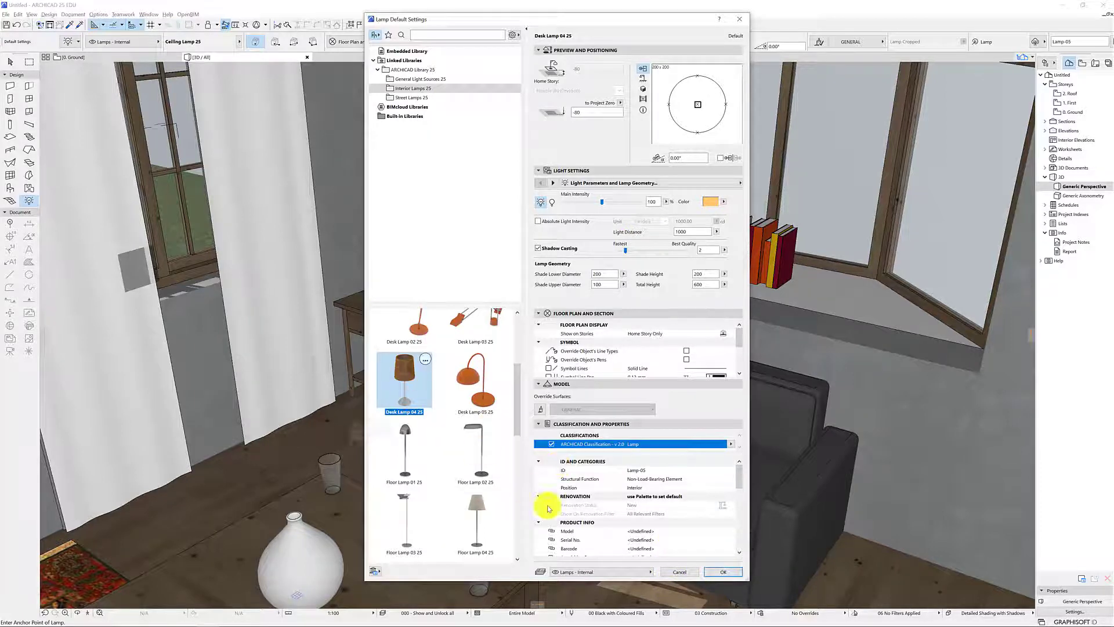
Step: Place the orange-lit Desk Lamp 04 25 on the side table beside the sofa
click(724, 573)
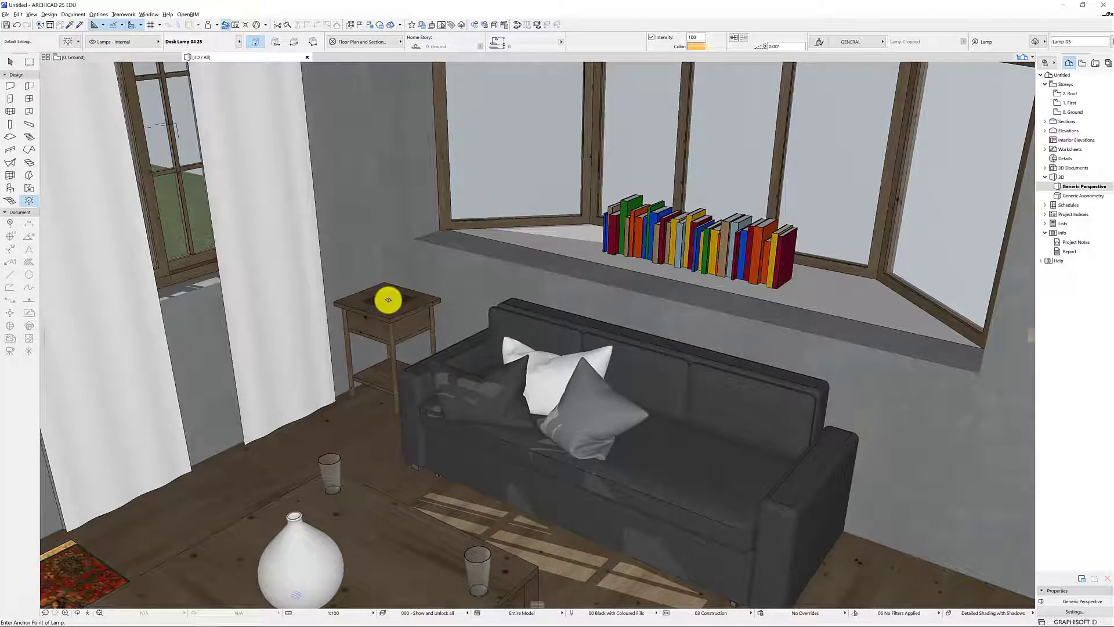
click(386, 298)
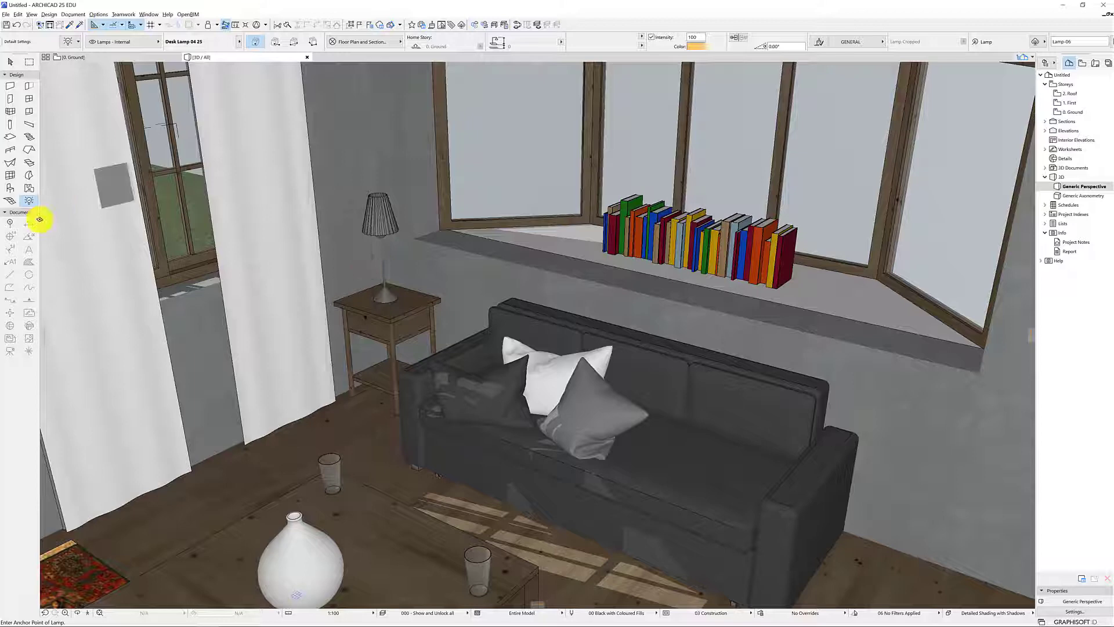
double_click(26, 199)
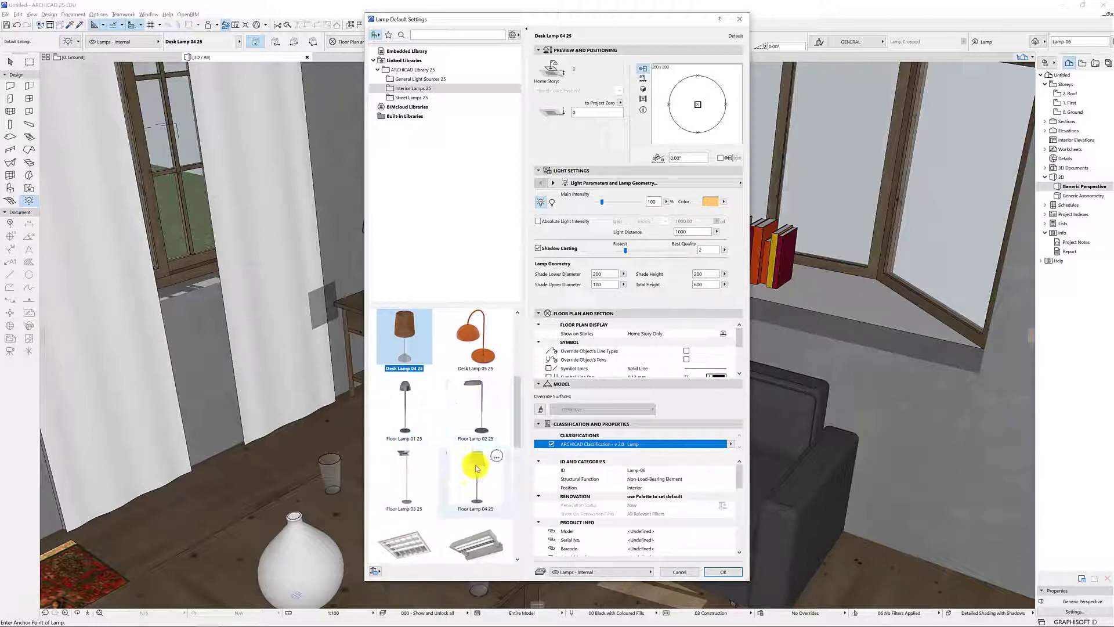
Step: Choose Floor Lamp 04 25 from the Interior Lamps 25 library as the default lamp
scroll(464, 464, down, 6)
scroll(477, 475, up, 6)
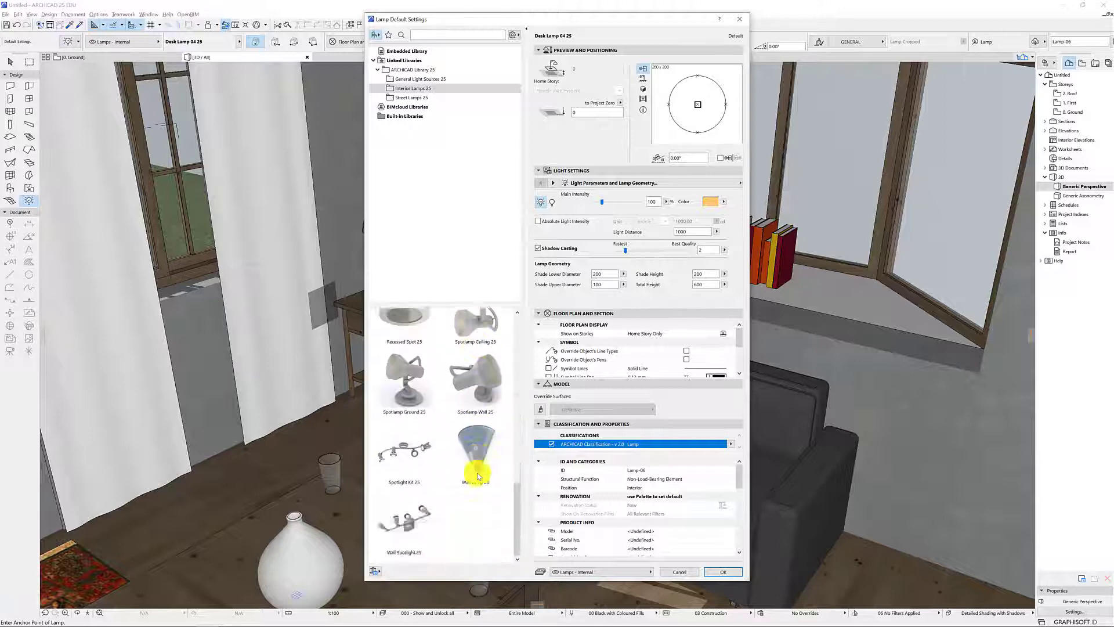
scroll(475, 476, down, 3)
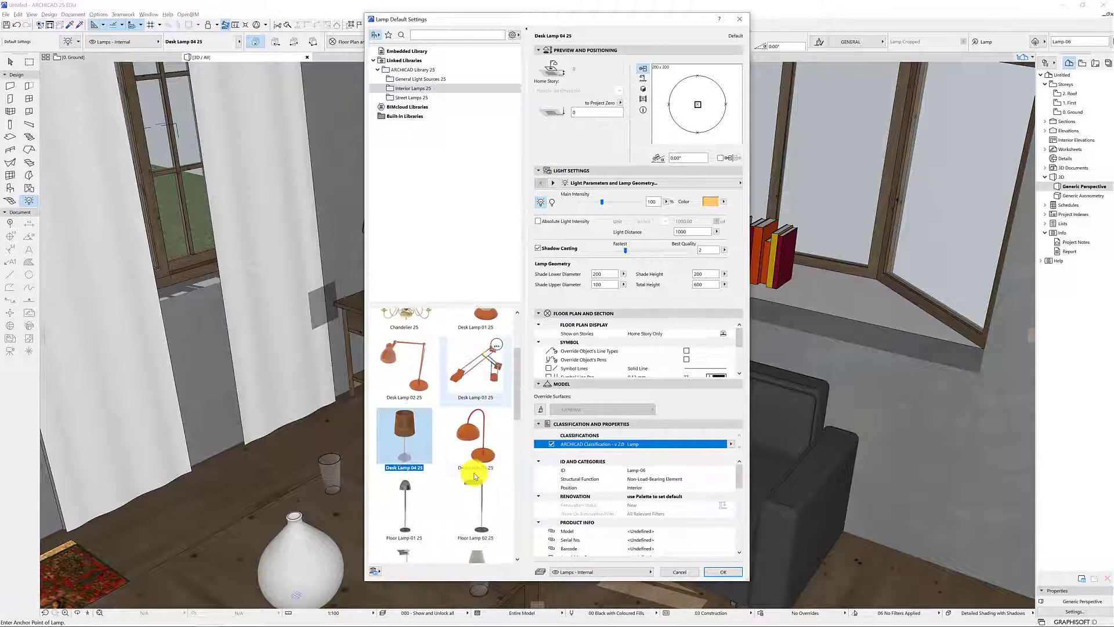
click(480, 497)
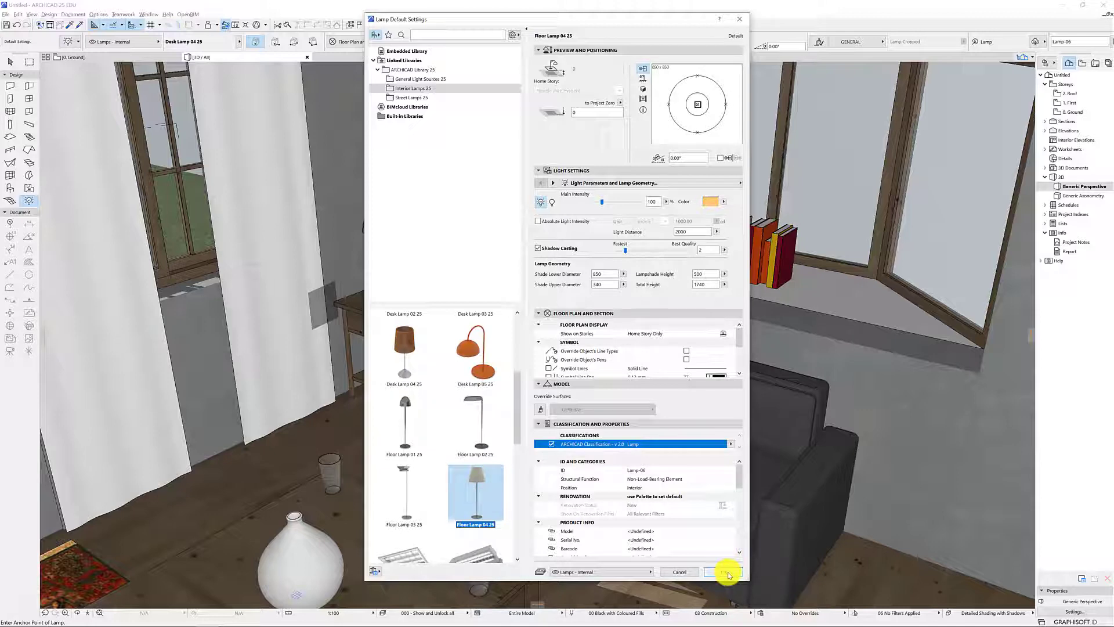
click(422, 78)
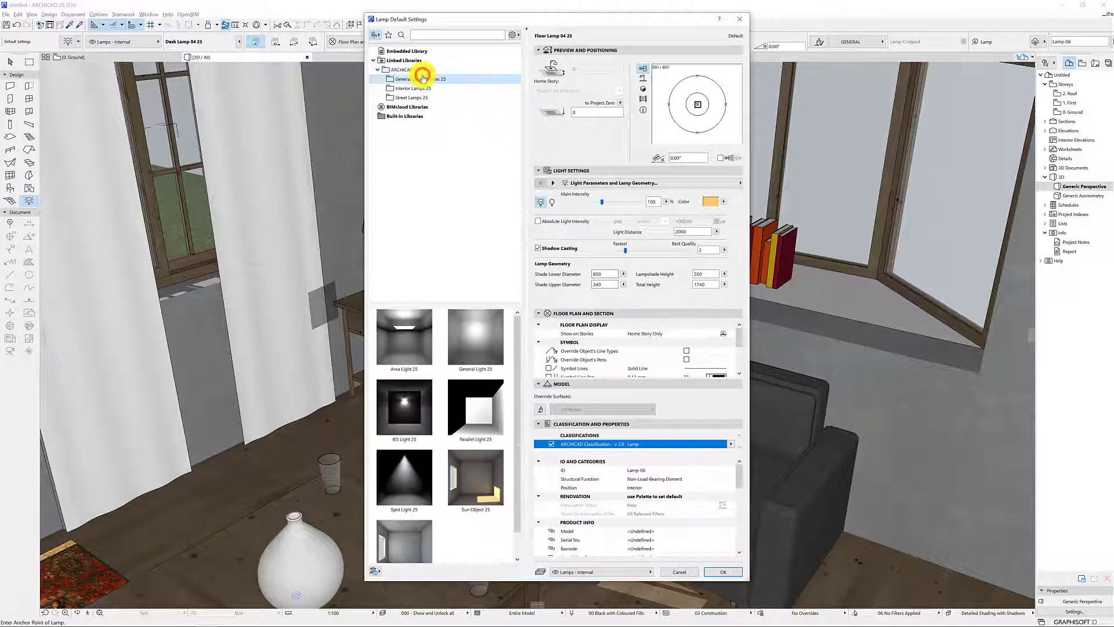
click(415, 88)
click(419, 97)
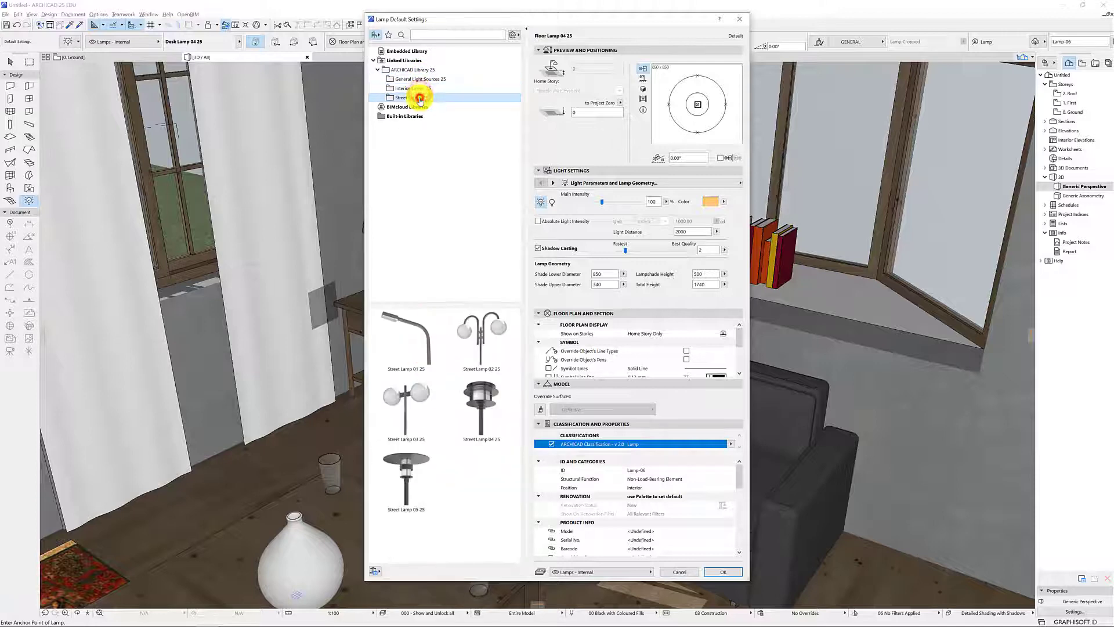
click(422, 90)
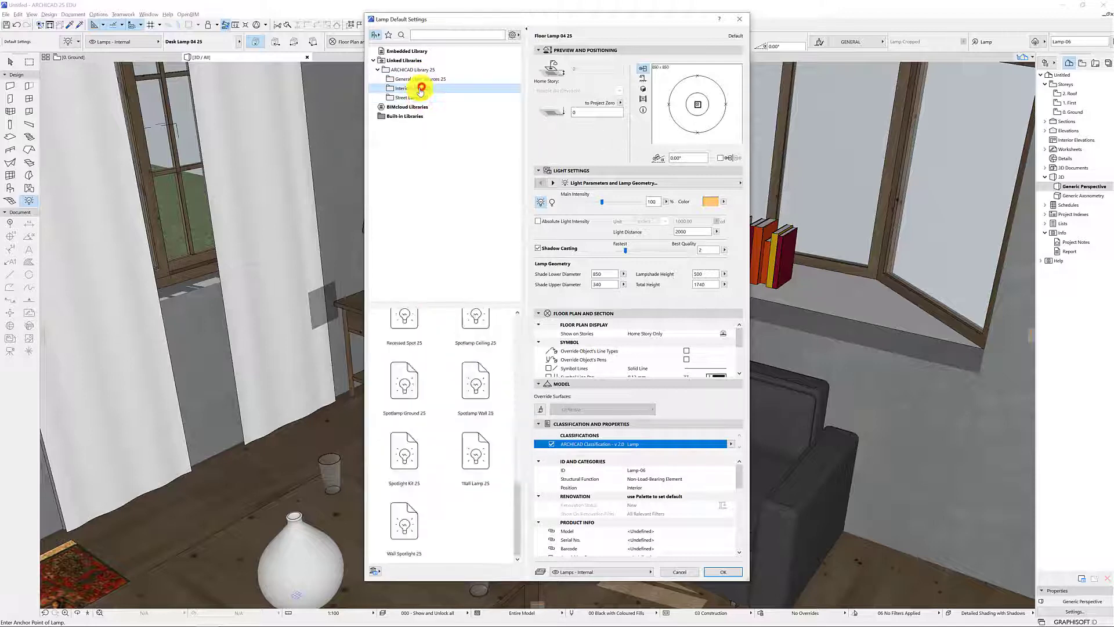
scroll(510, 482, down, 5)
scroll(507, 485, up, 3)
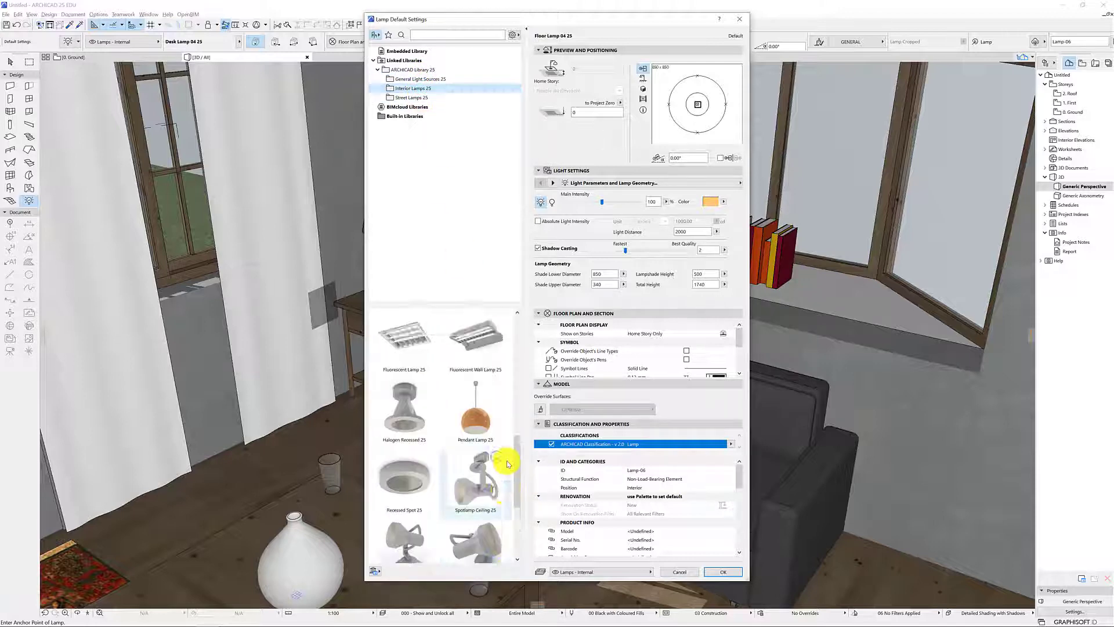
click(725, 571)
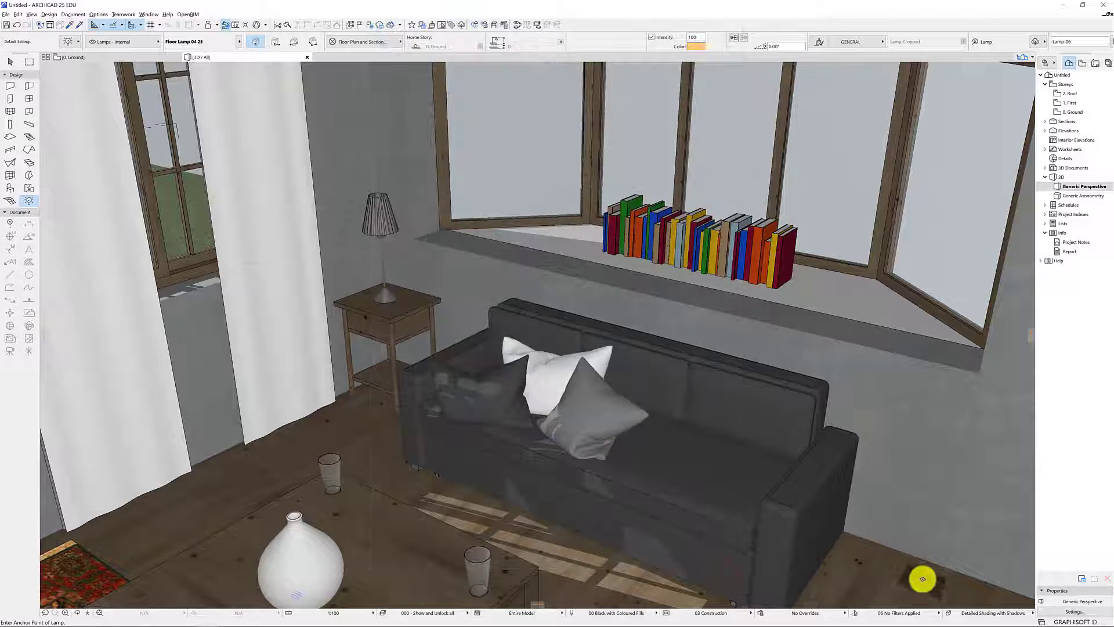
Step: Place a Floor Lamp 04 25 on the floor just past the sofa's right end
right_click(758, 365)
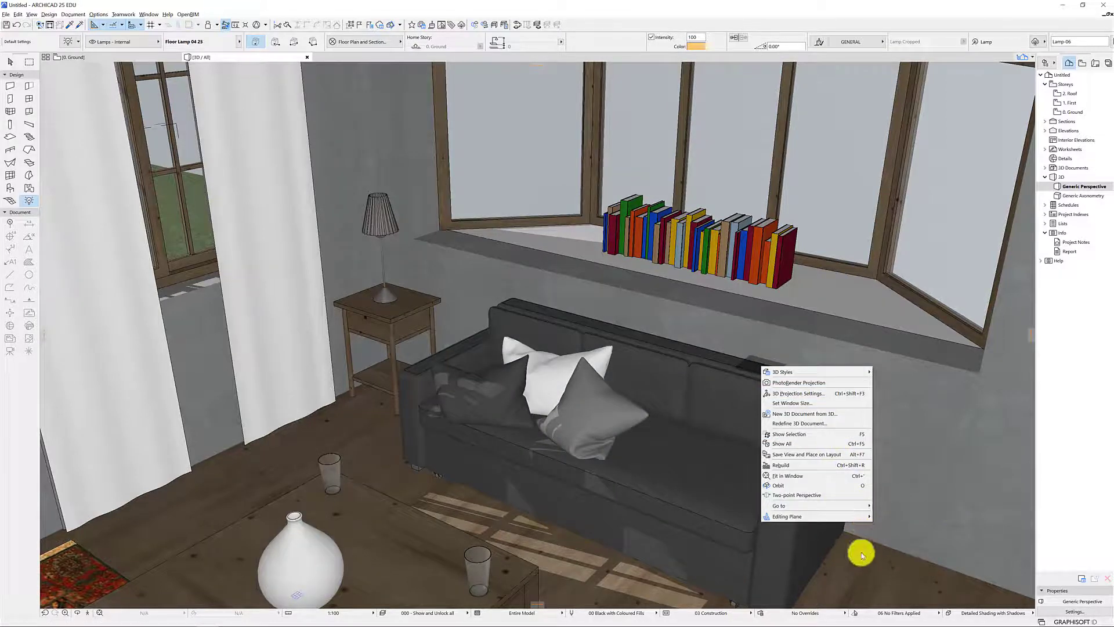
key(Escape)
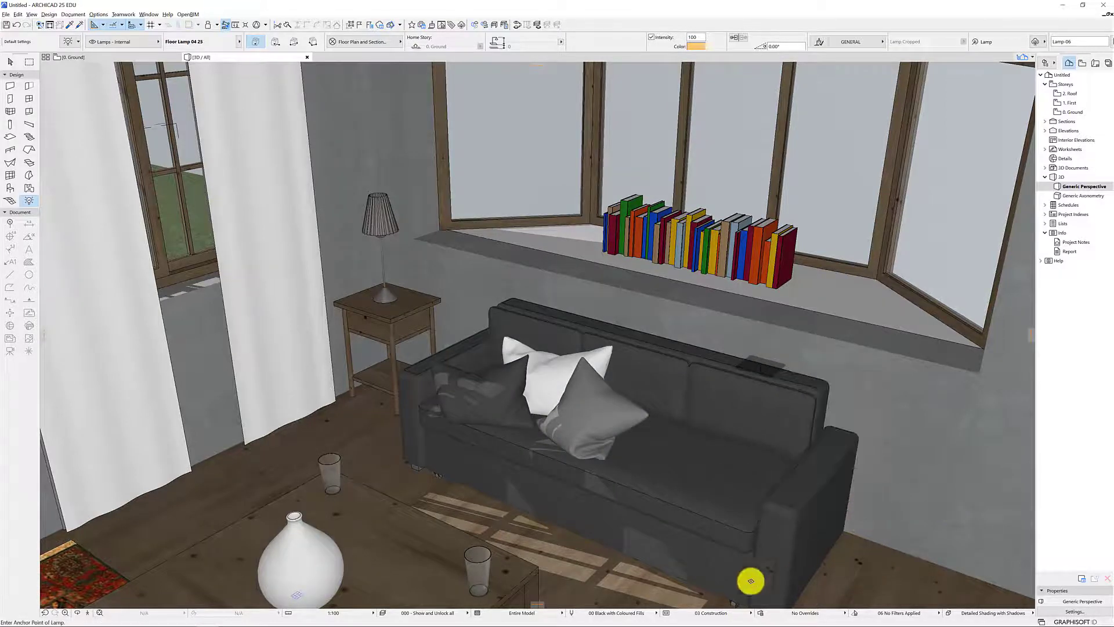
click(88, 612)
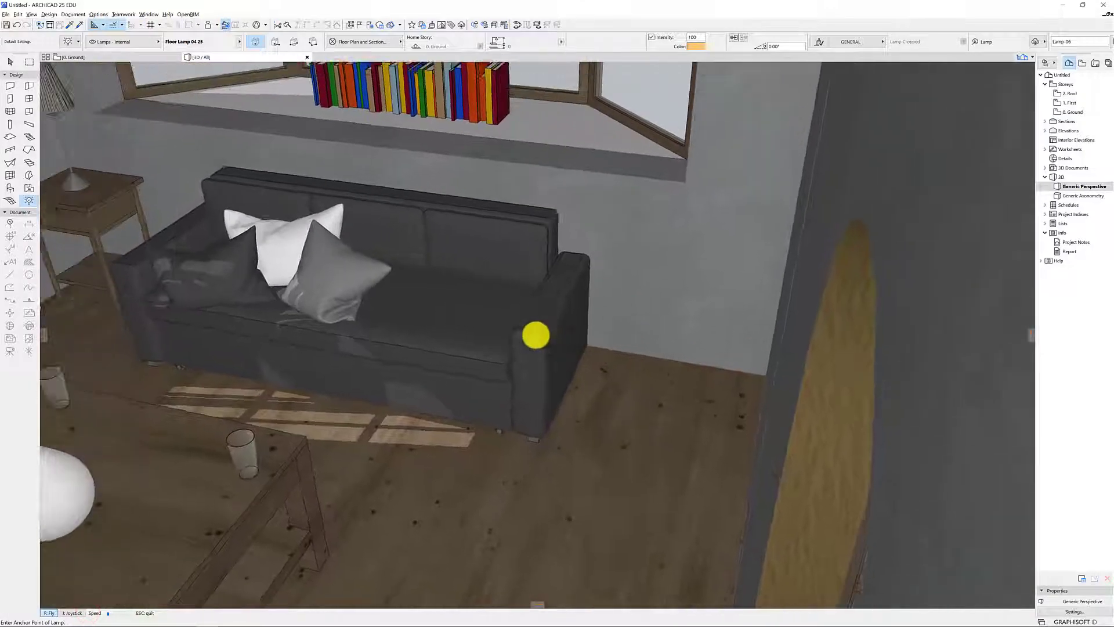
key(Escape)
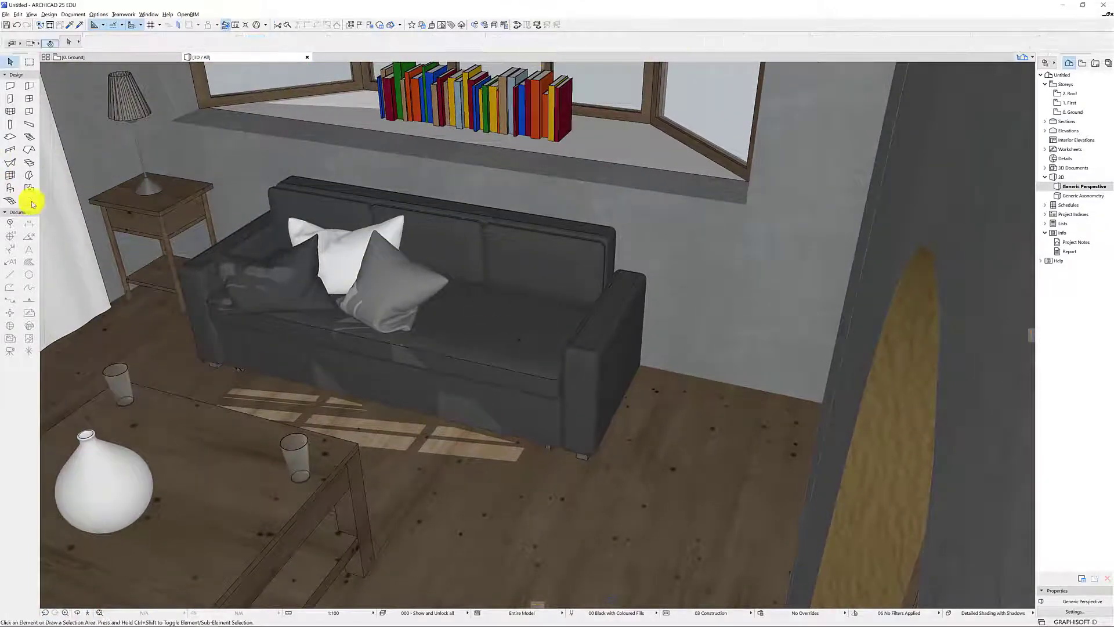
click(30, 201)
key(ctrl+t)
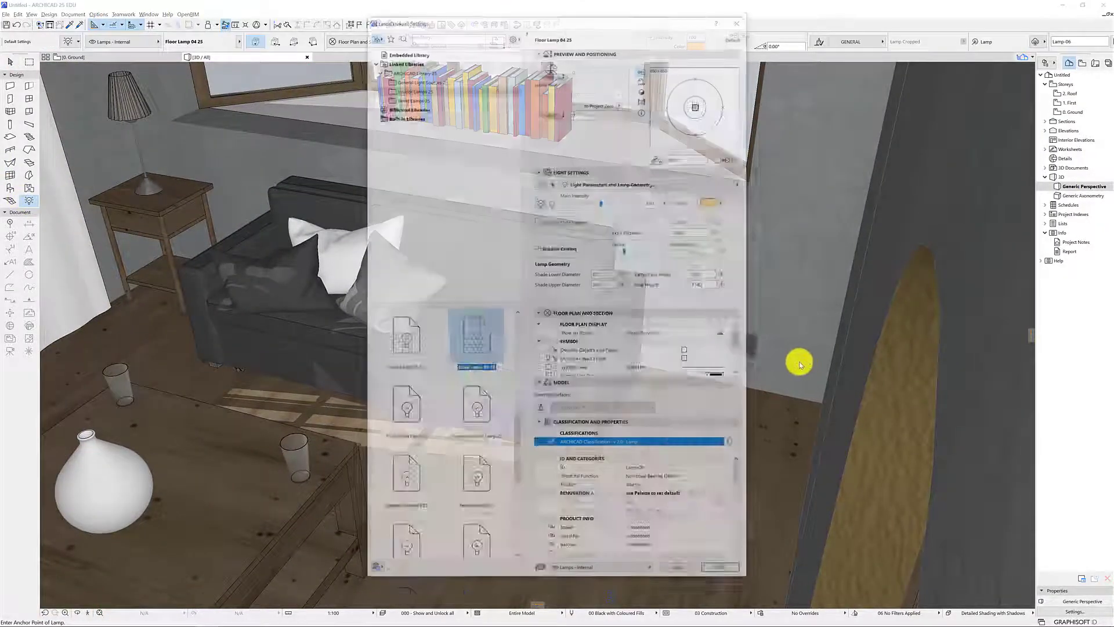
click(722, 573)
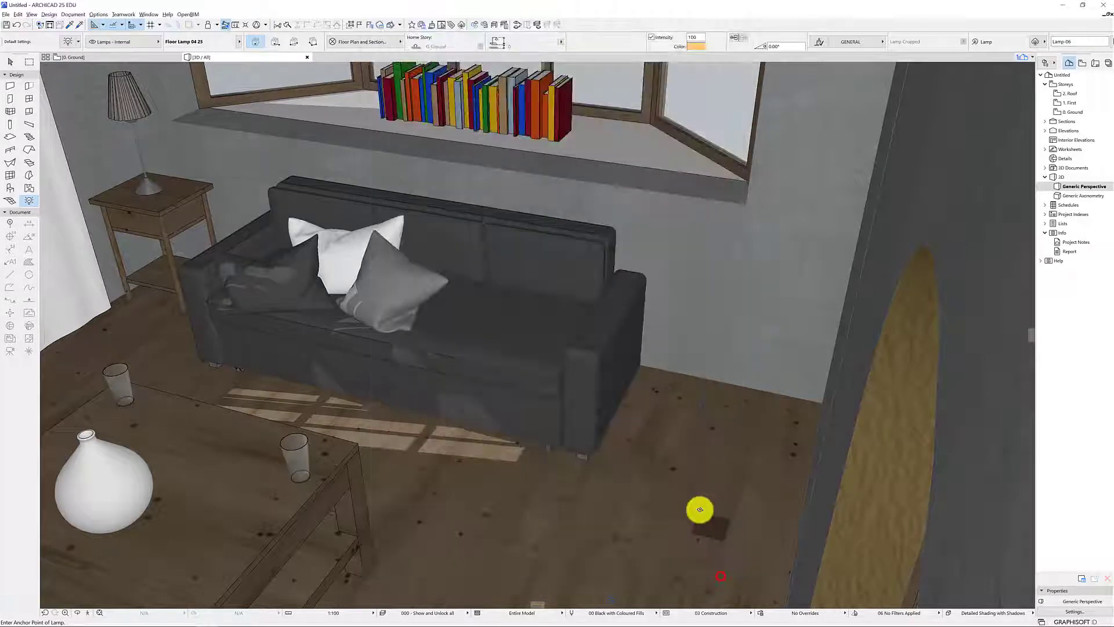
click(710, 446)
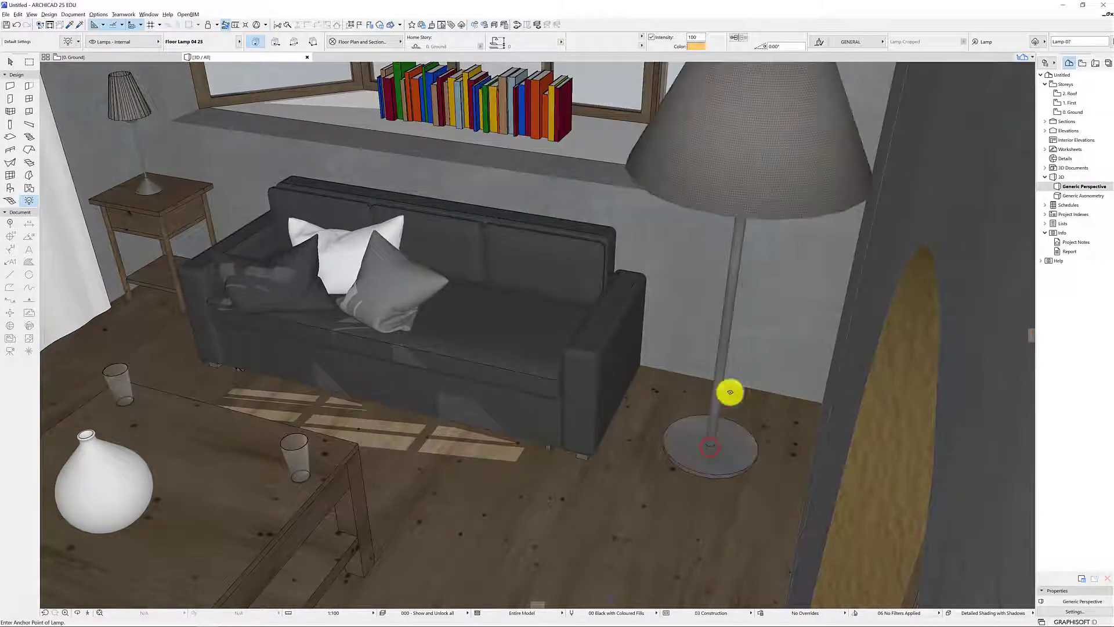
click(97, 607)
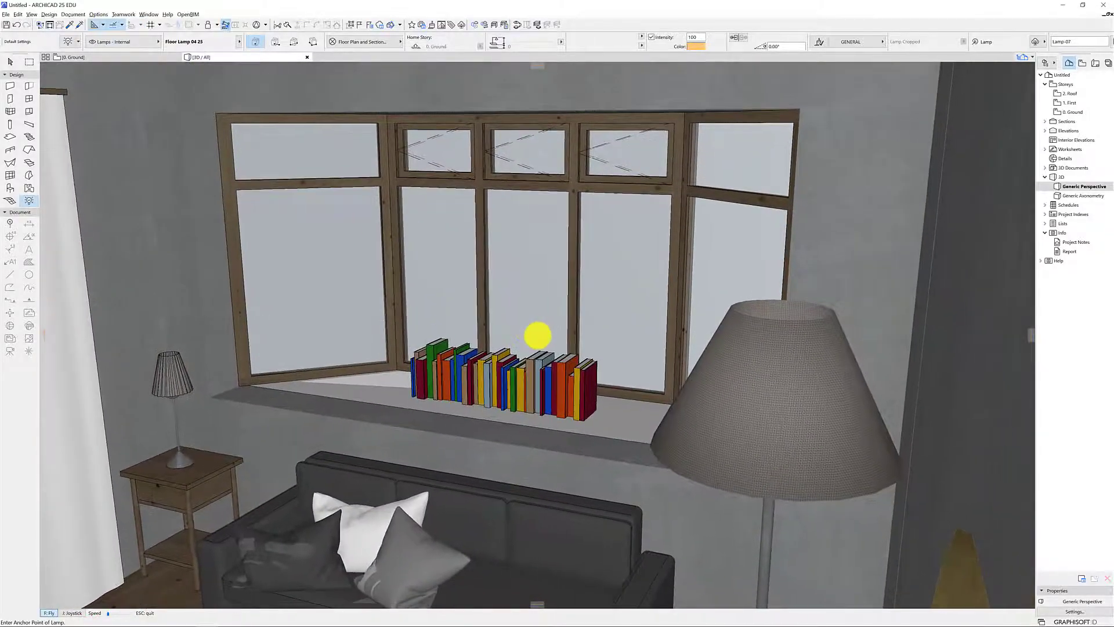
Step: Drag the floor lamp in a few small moves until it sits just off the sofa's right arm
key(Up)
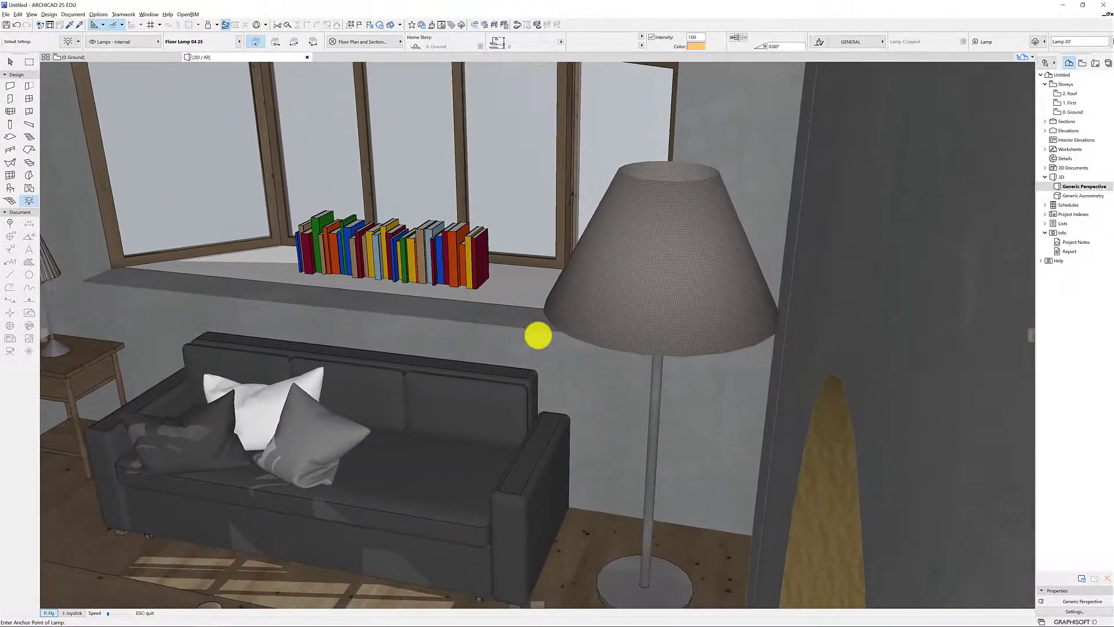
key(Escape)
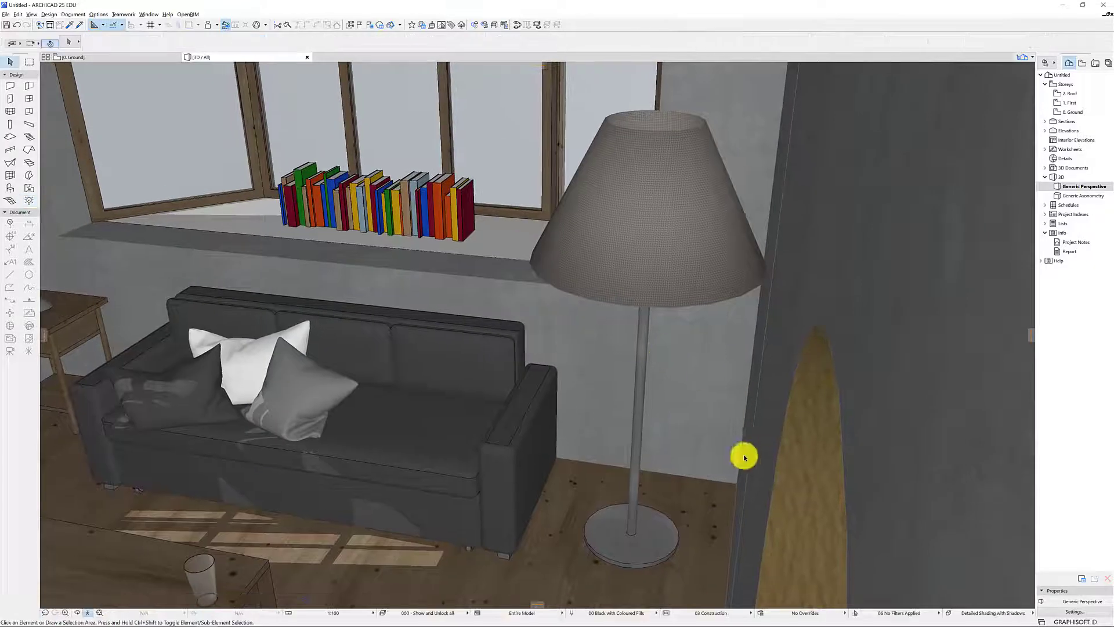
click(648, 534)
click(648, 533)
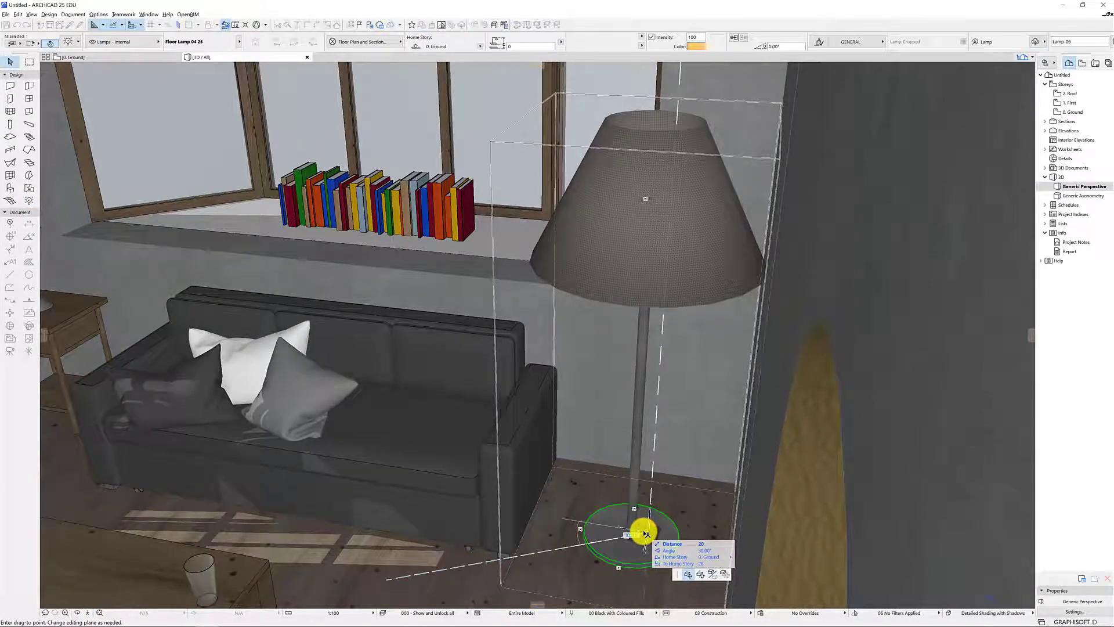
click(646, 533)
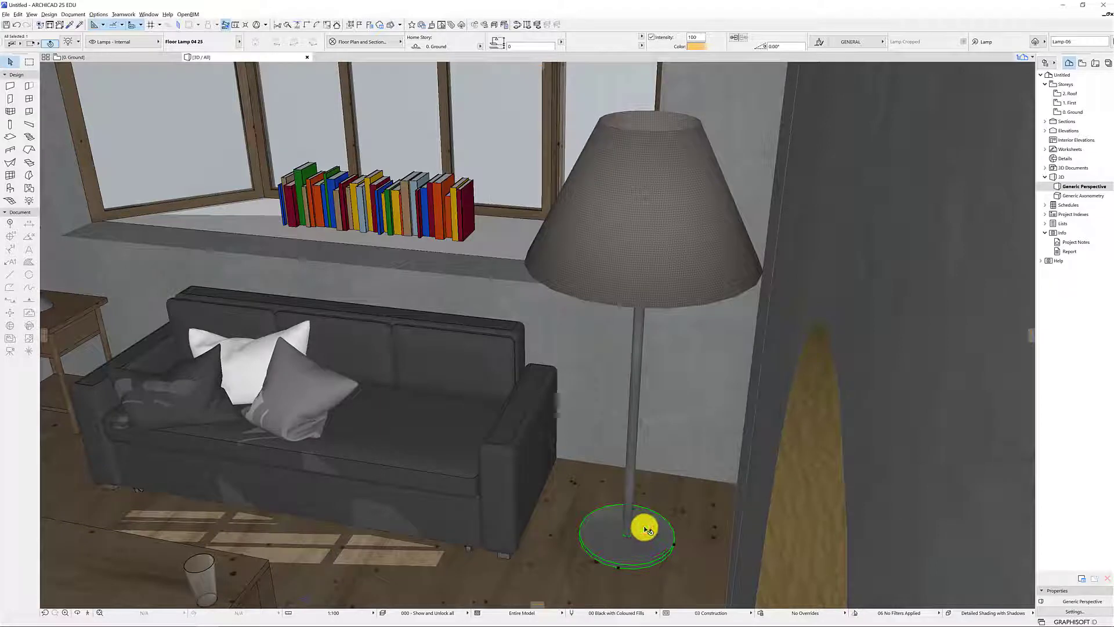
click(640, 529)
click(610, 518)
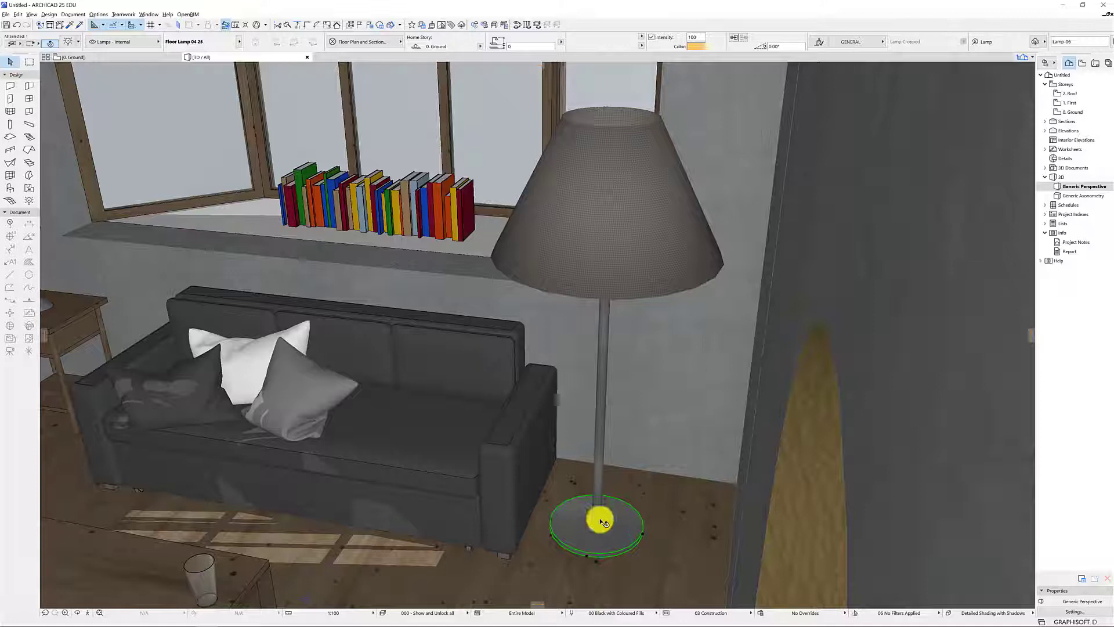
click(603, 522)
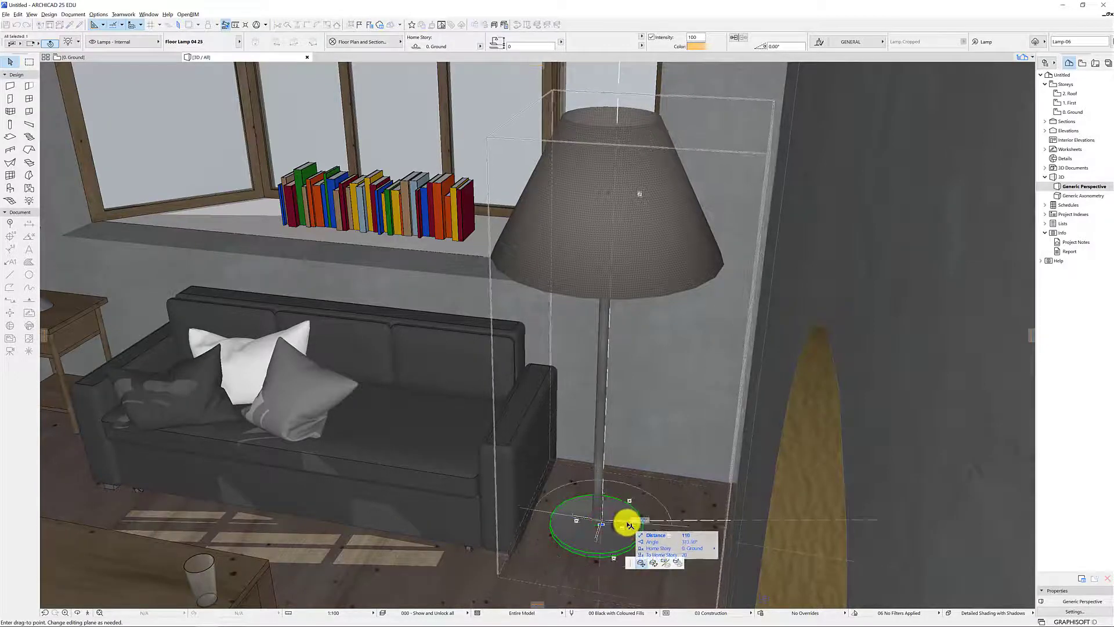
click(631, 527)
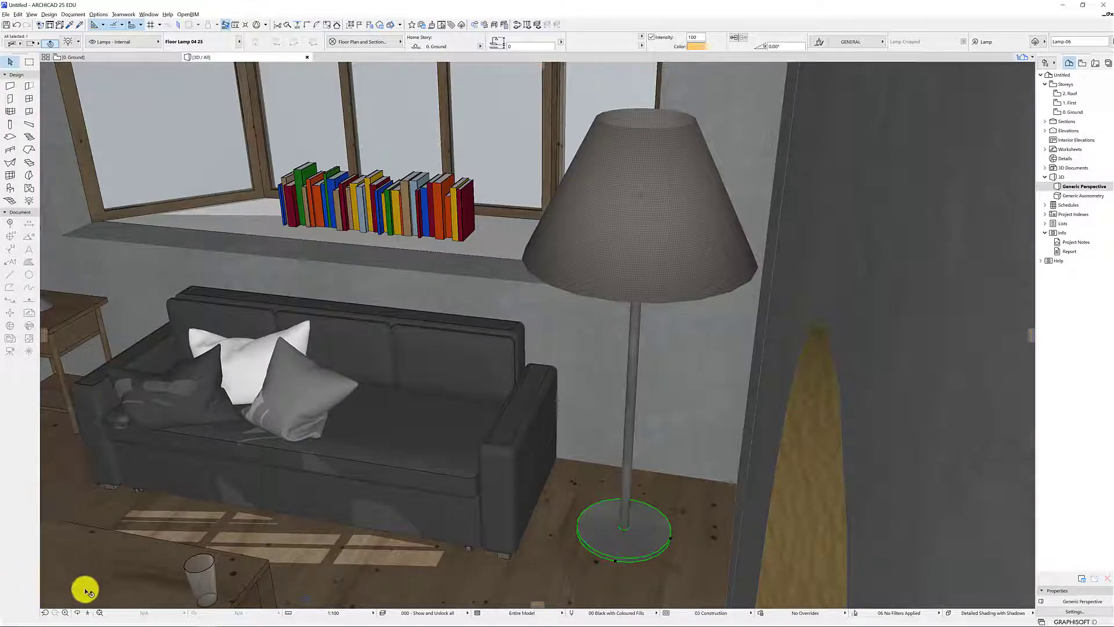
Step: Fly through the room past the curtained window and tilt the view up to the ceiling
click(88, 612)
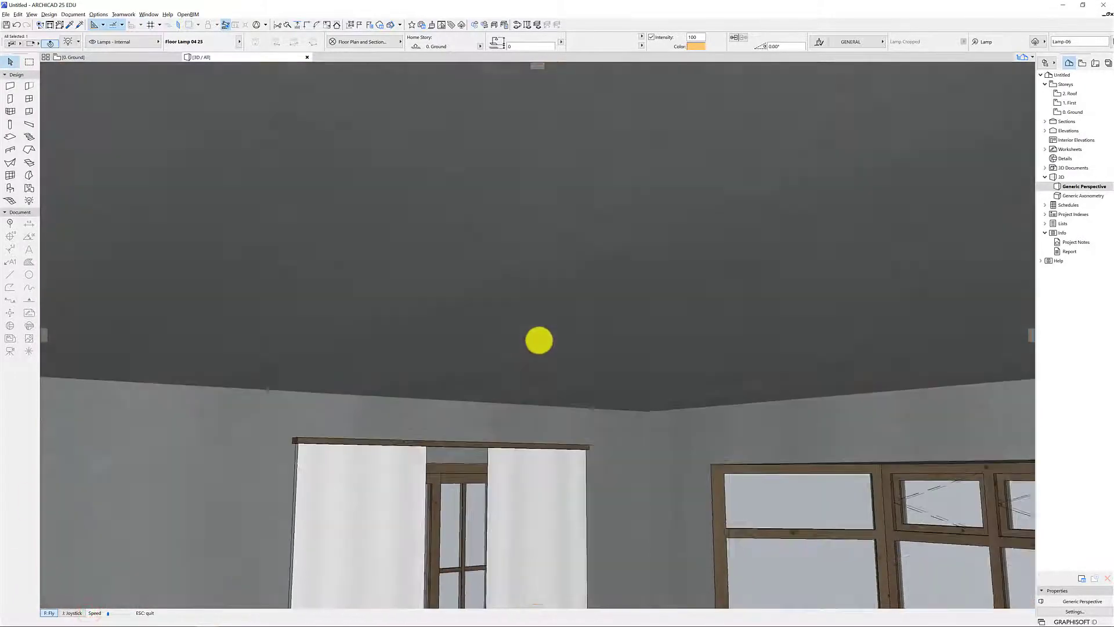
key(Up)
key(Down)
key(Left)
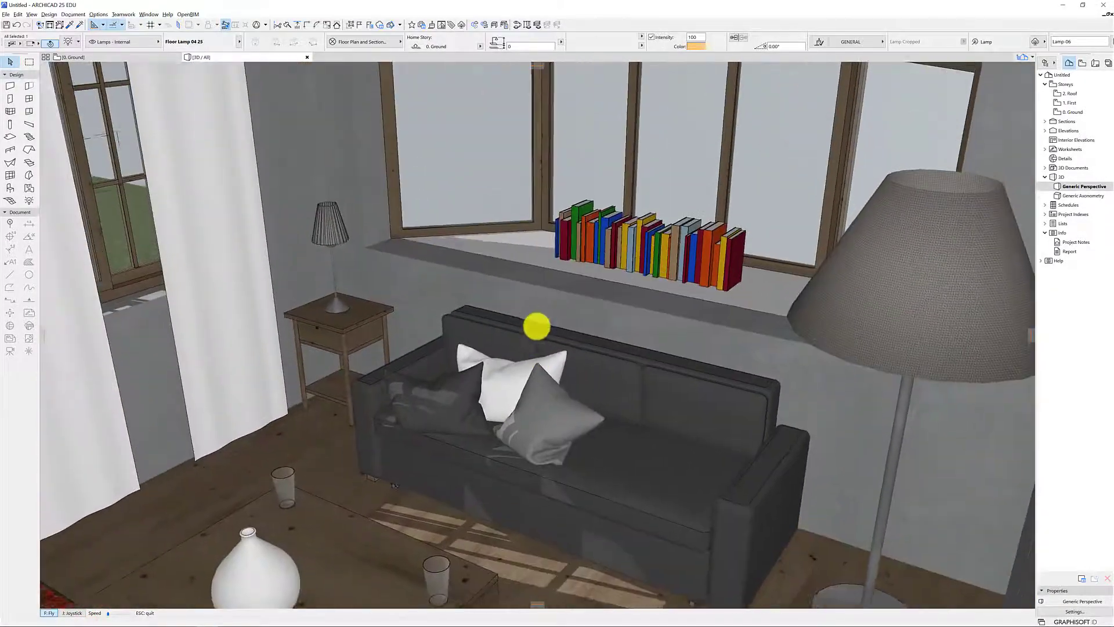
key(Down)
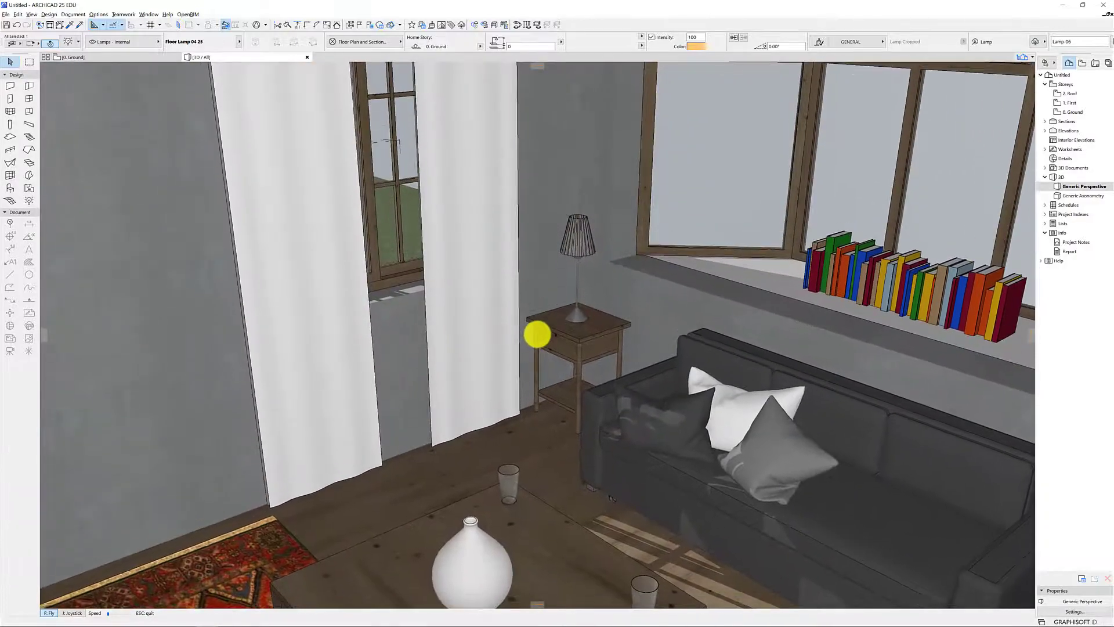
key(Escape)
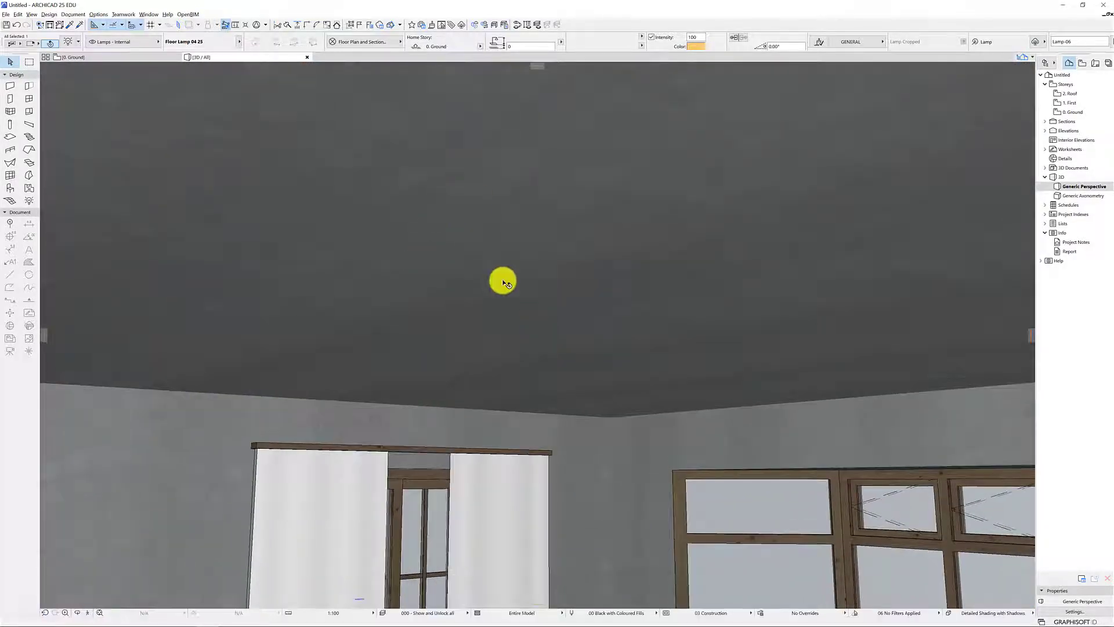
Step: Set the default lamp to Ceiling Lamp 25 from the Interior Lamps library
click(166, 236)
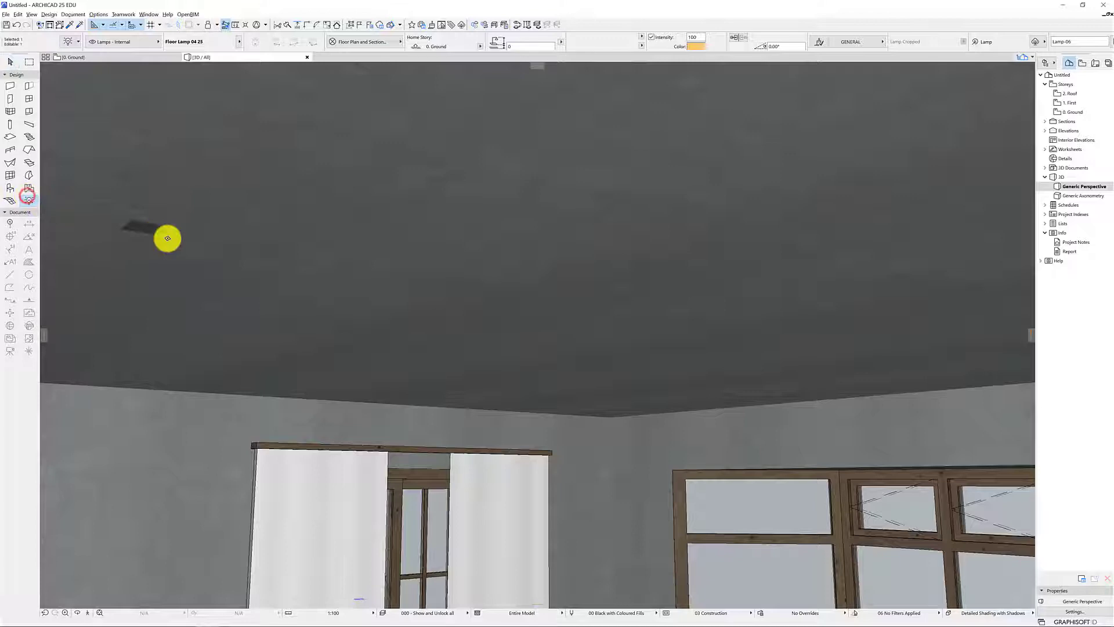
key(ctrl+t)
scroll(471, 413, down, 2)
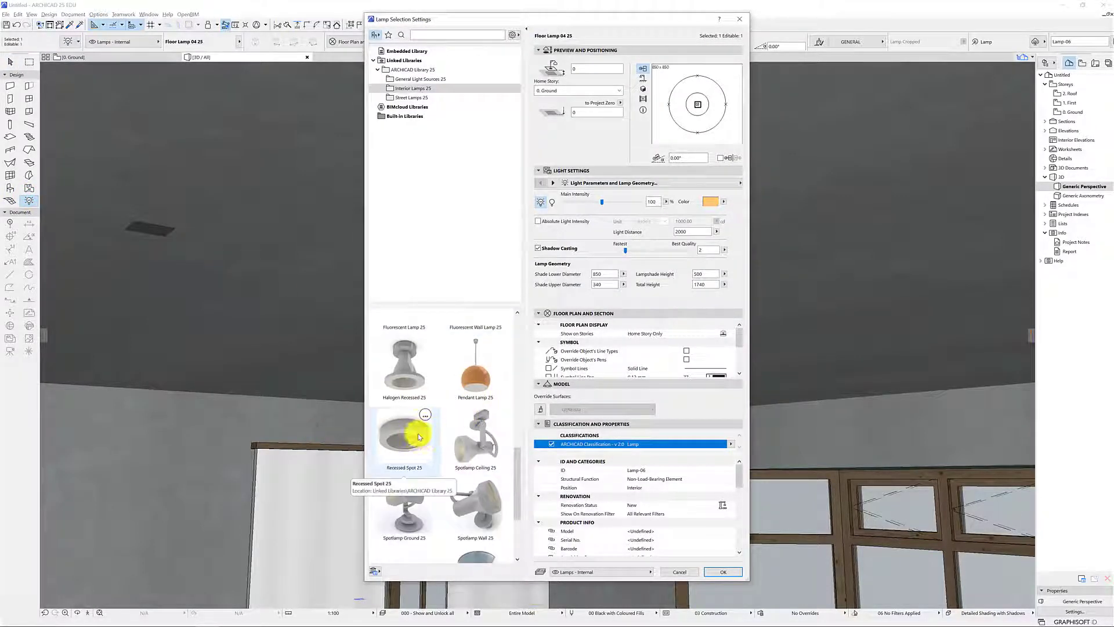
scroll(419, 436, down, 1)
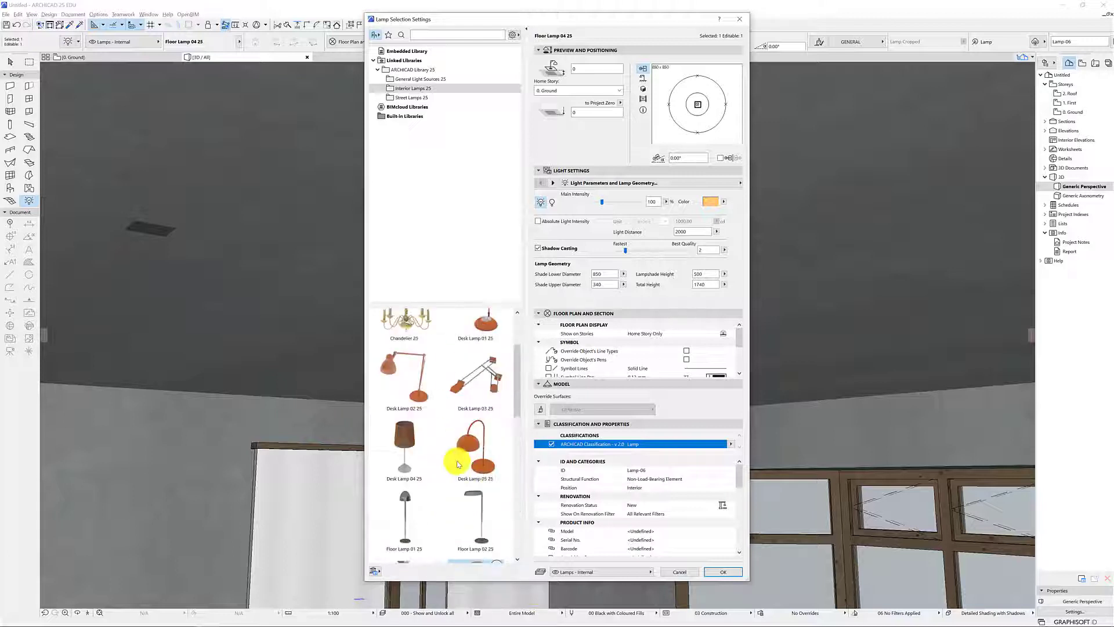
scroll(458, 464, up, 3)
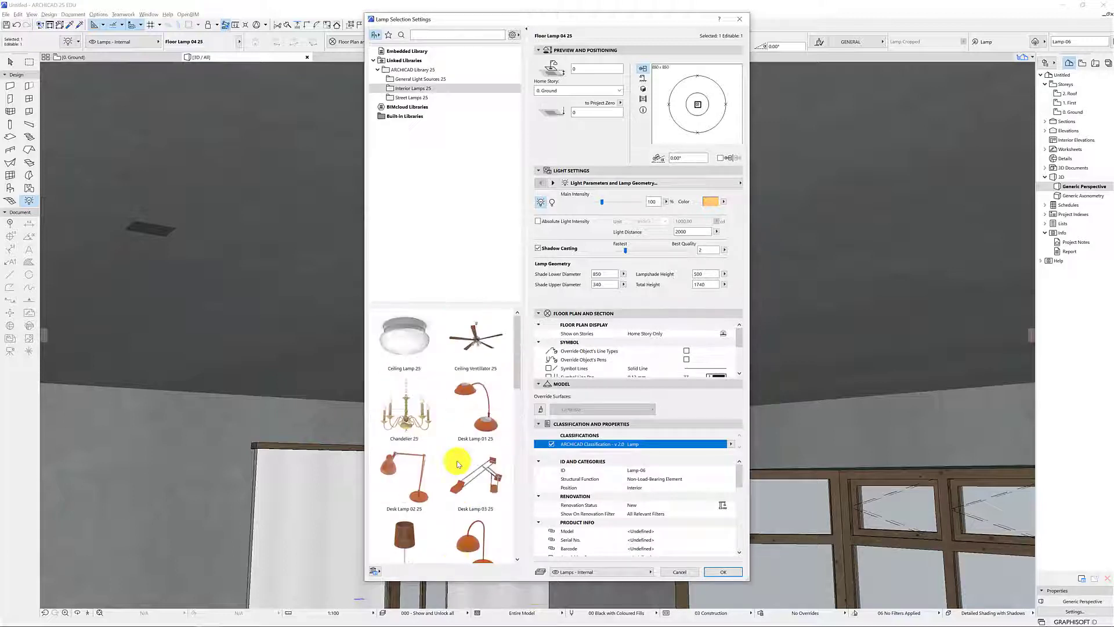
click(406, 344)
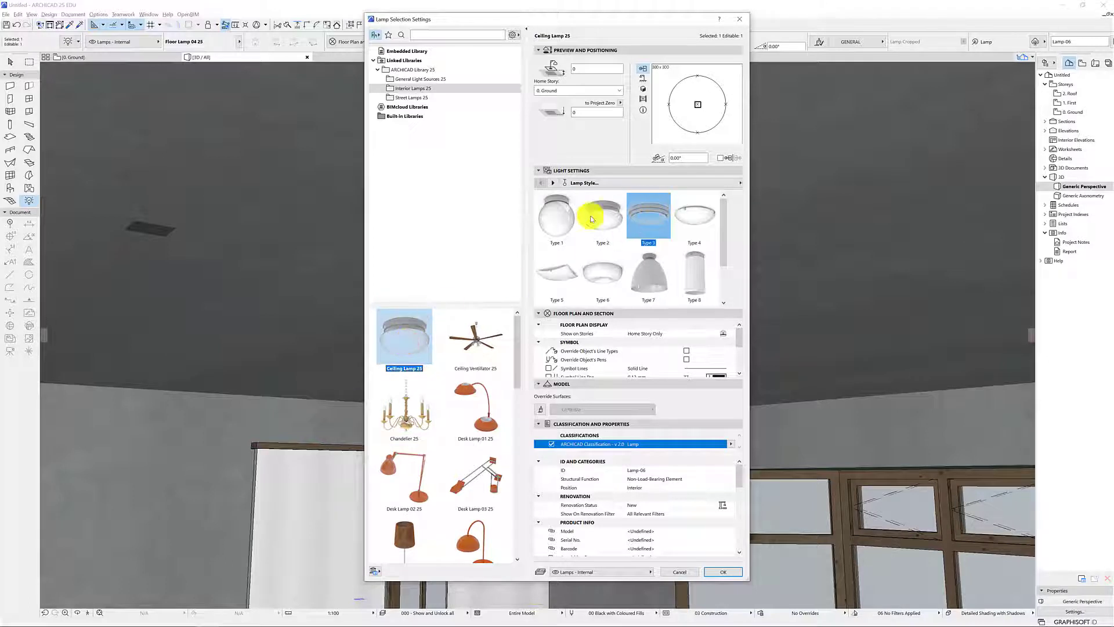
click(551, 184)
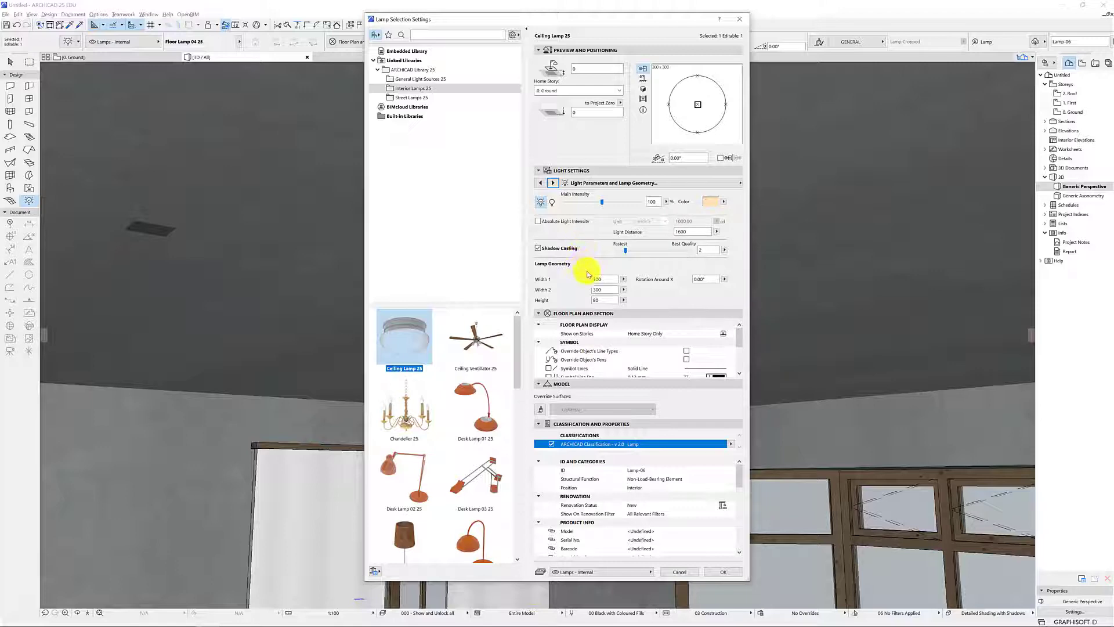
click(726, 573)
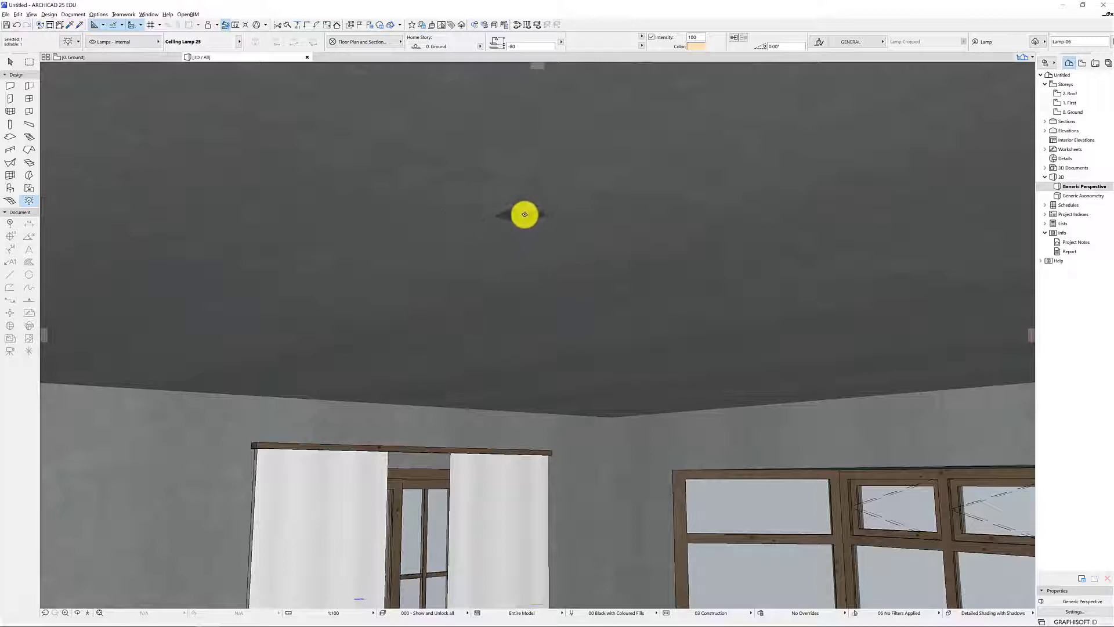
Step: Place two Ceiling Lamp 25 fixtures on the ceiling and select one, showing elevation 2700
click(518, 217)
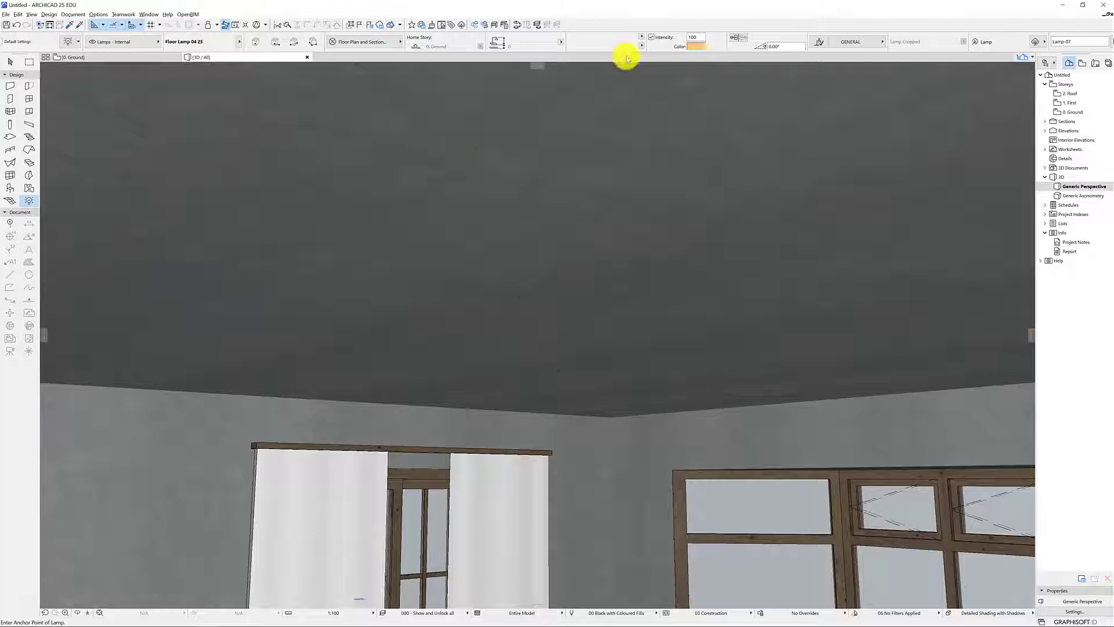
click(341, 223)
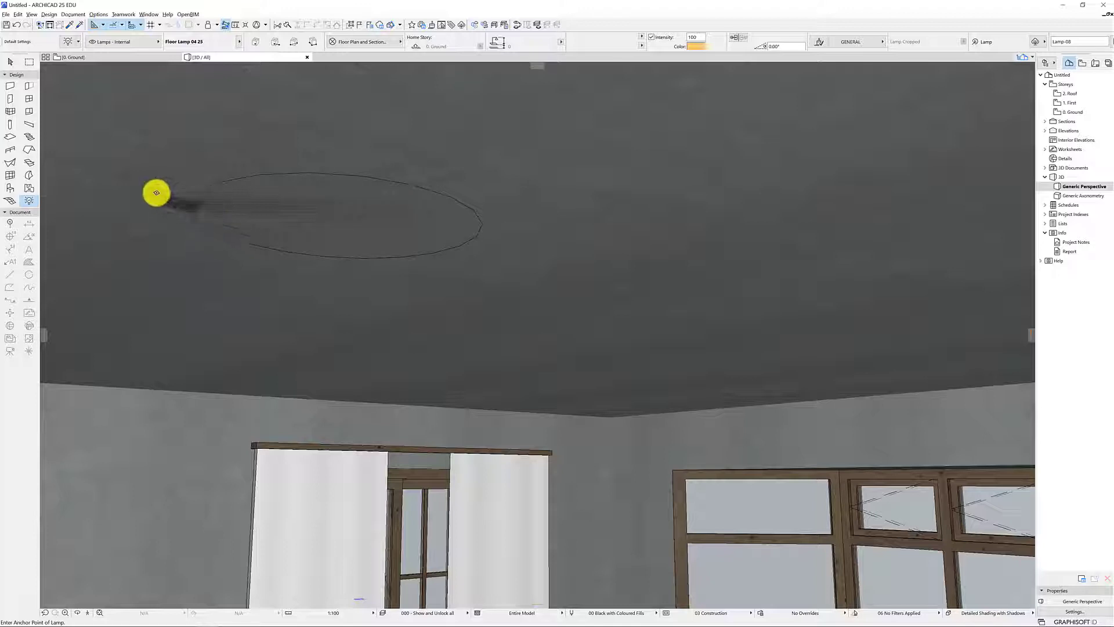
key(Escape)
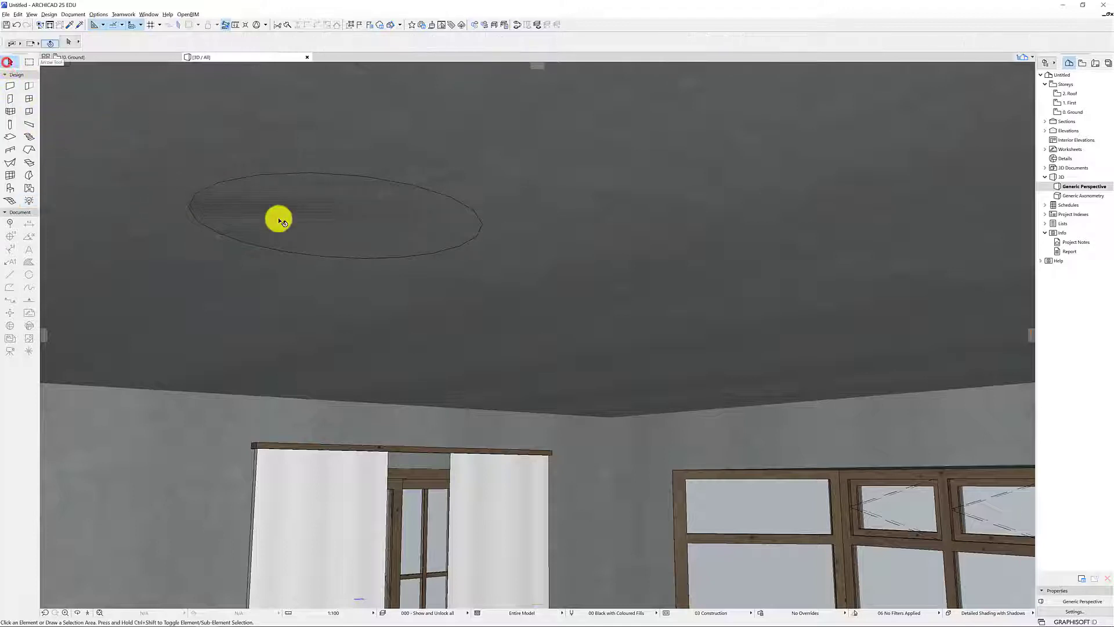
click(335, 184)
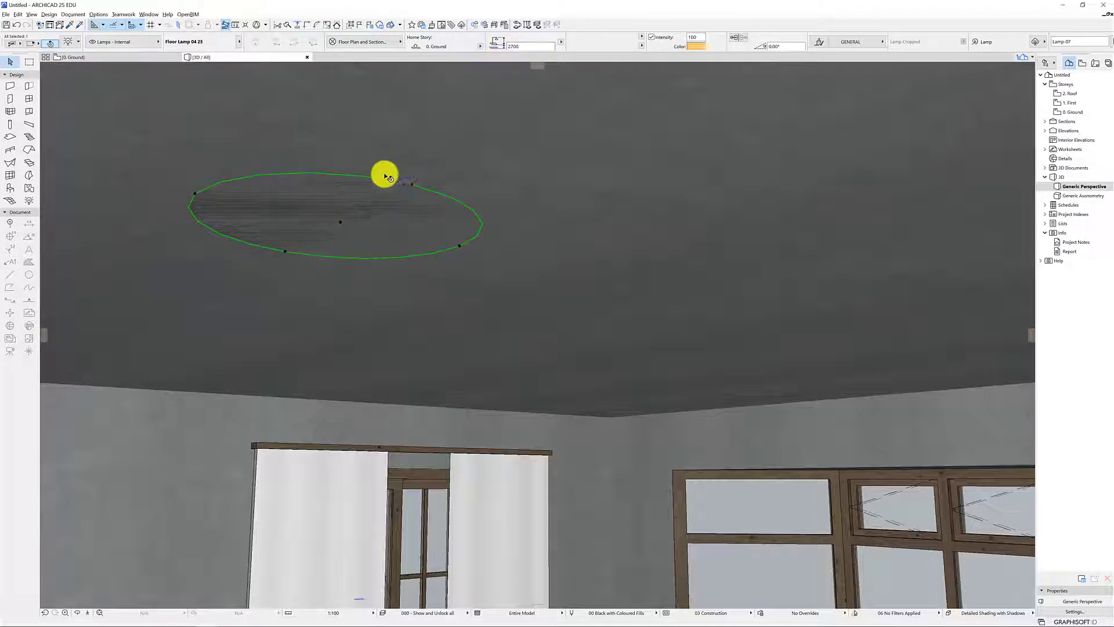
Step: Set Ceiling Lamp 25 to lamp style Type 2 and hang one on the ceiling
click(350, 176)
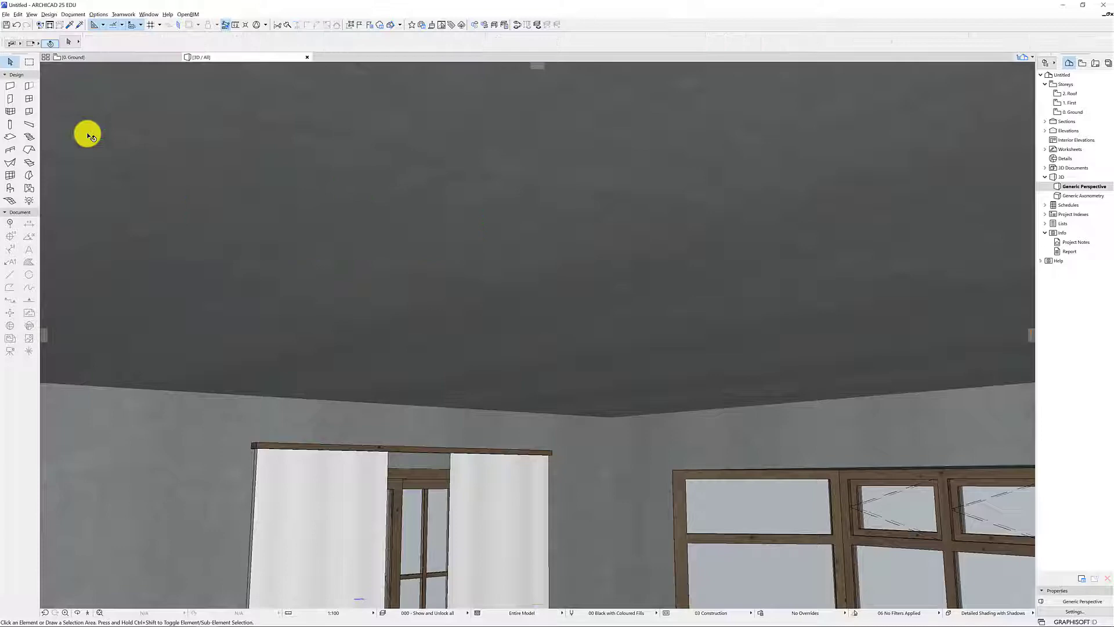
click(29, 200)
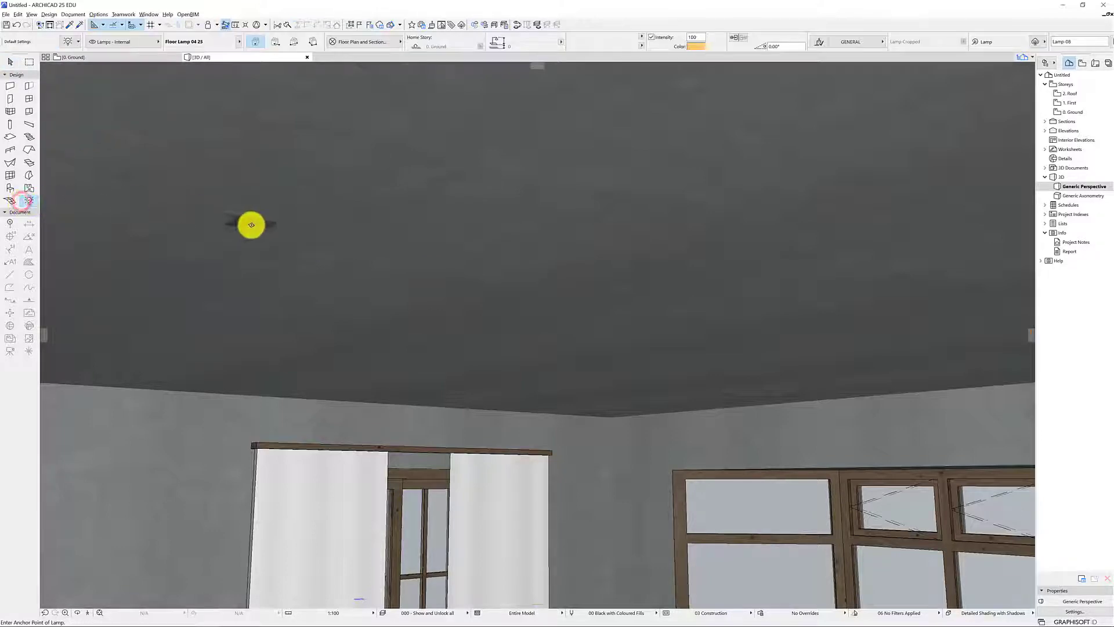
key(ctrl+t)
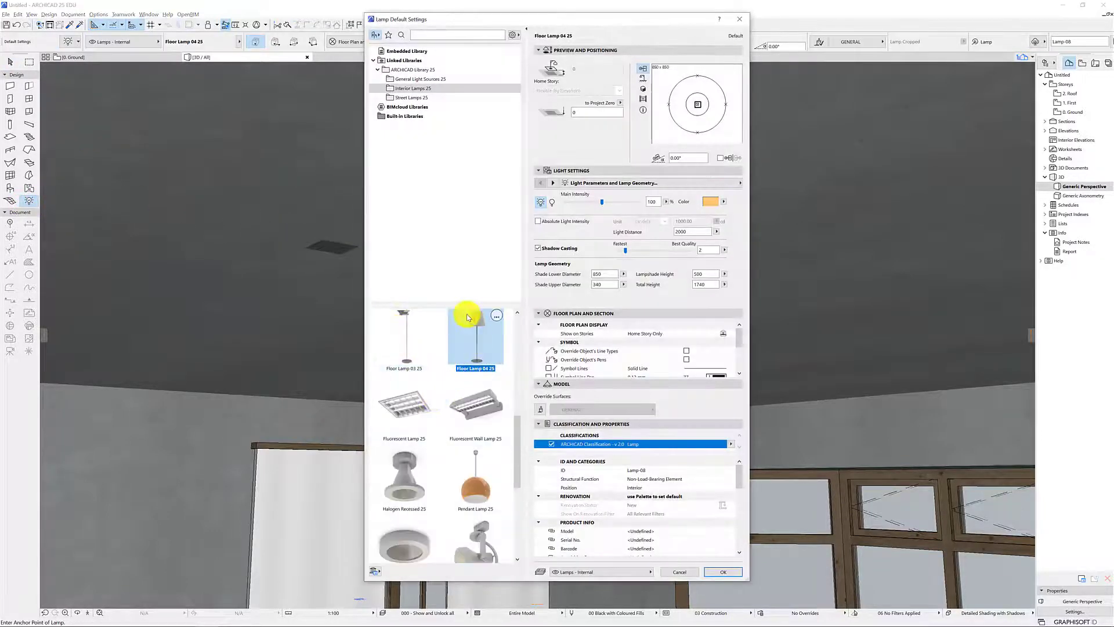
scroll(419, 389, up, 5)
click(421, 340)
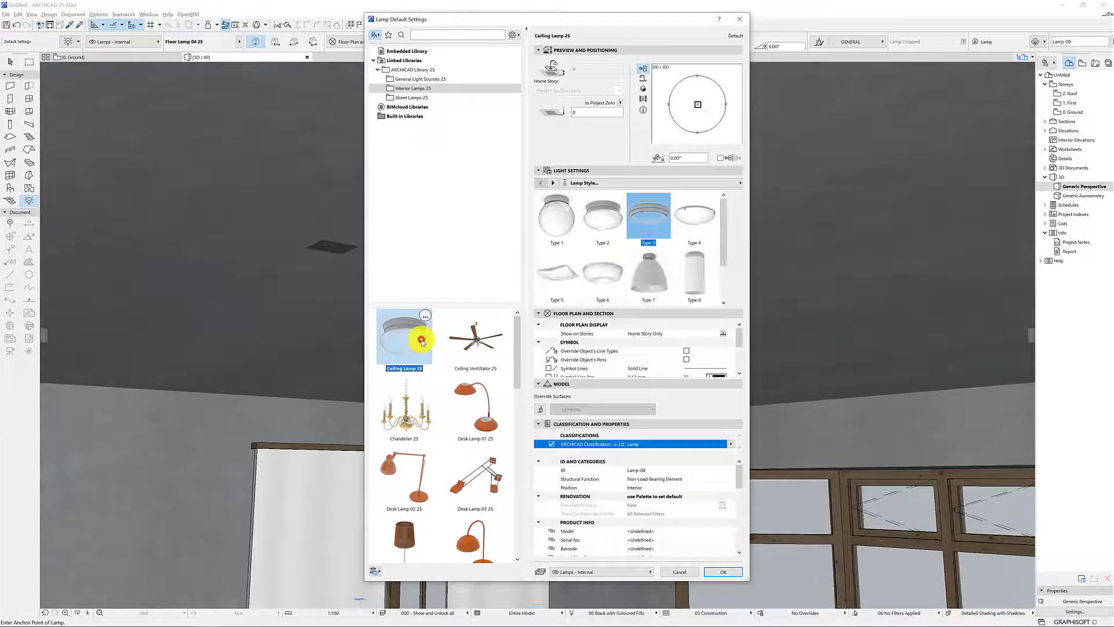
click(611, 221)
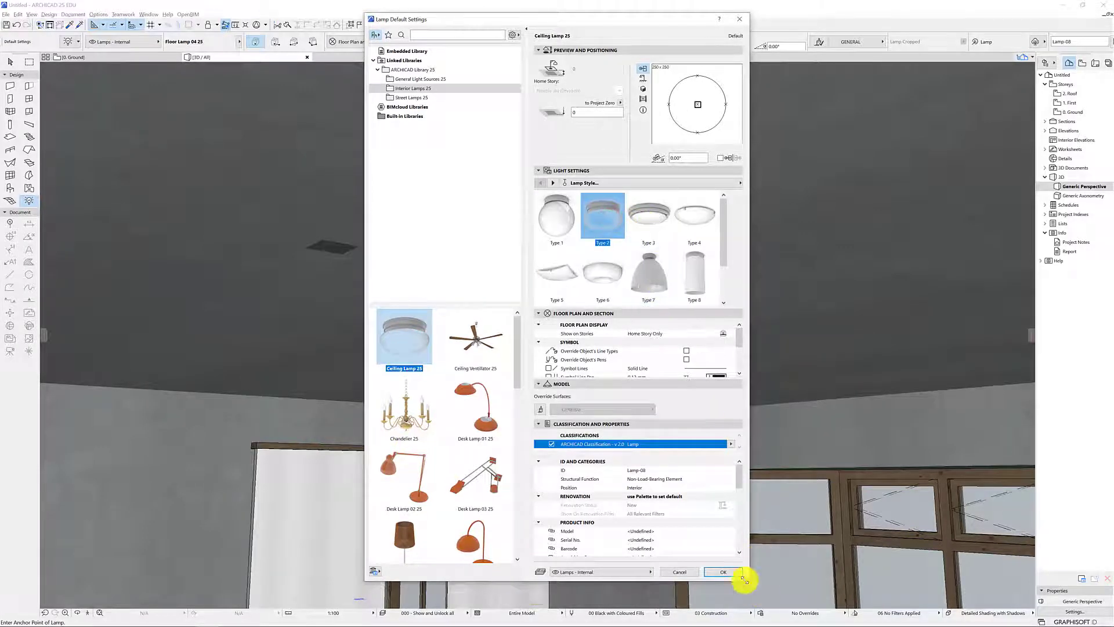
click(723, 571)
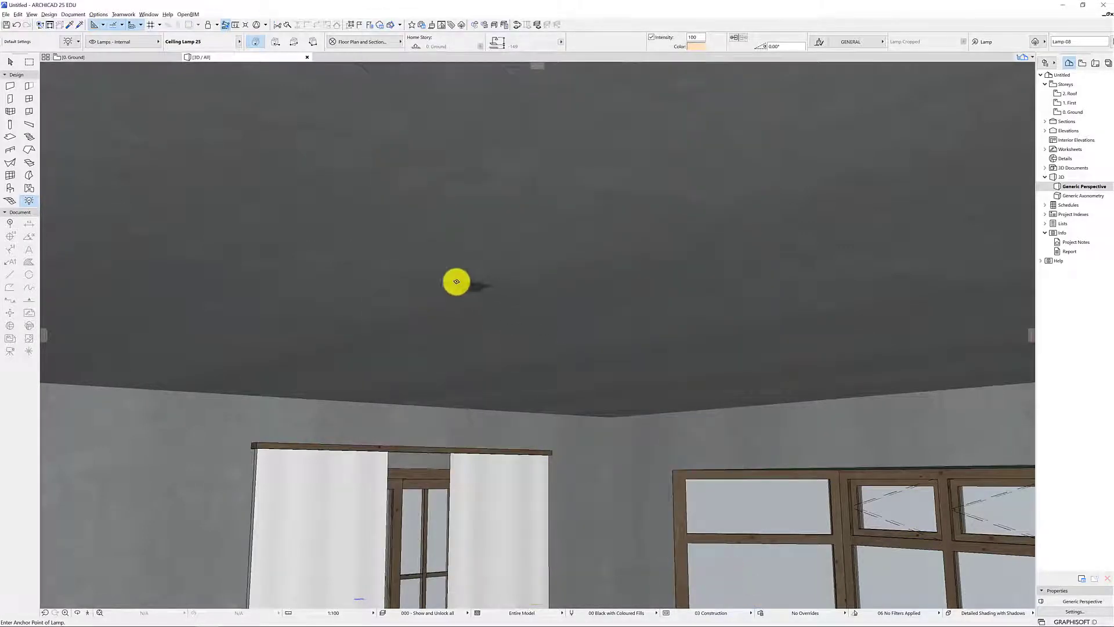
click(440, 267)
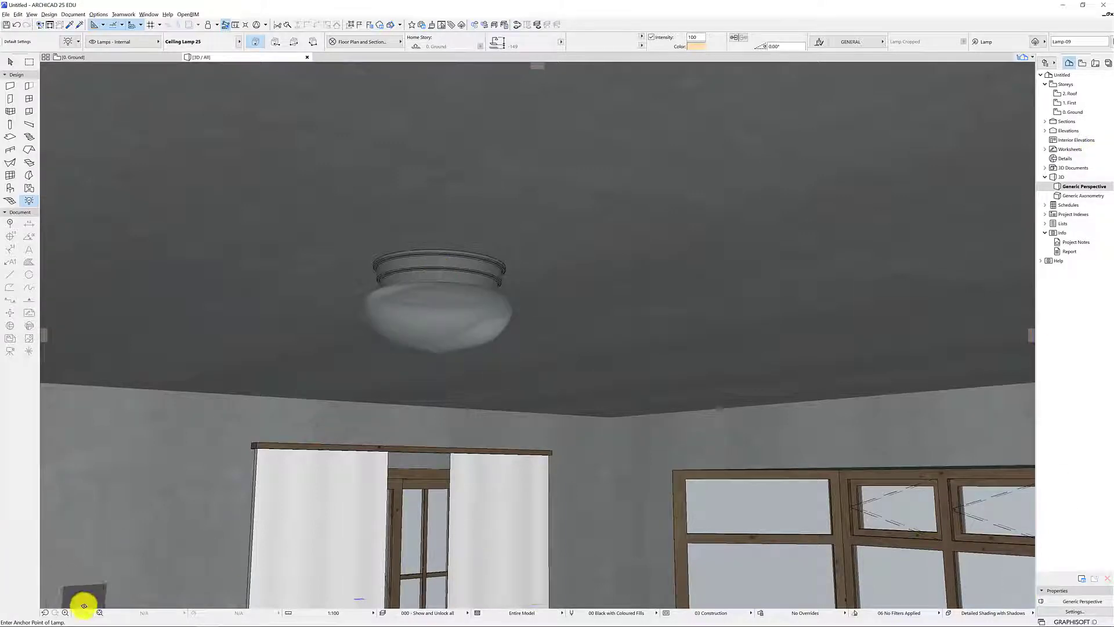
click(90, 614)
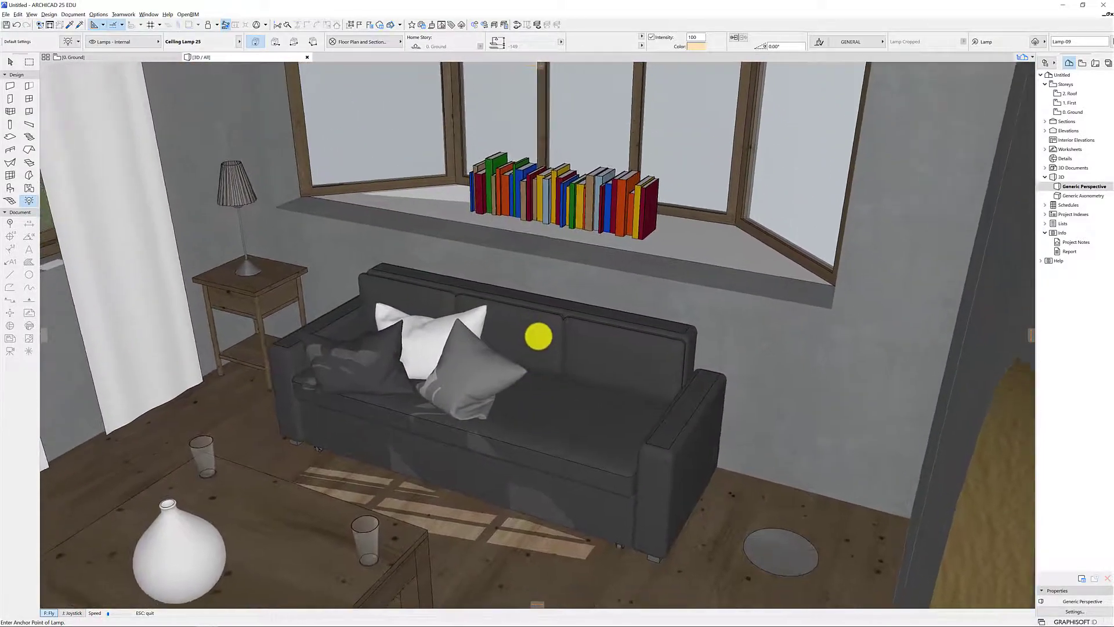
Step: Swap the small floor lamp beside the sofa for Floor Lamp 04 25 and check it in a walk-through
key(Escape)
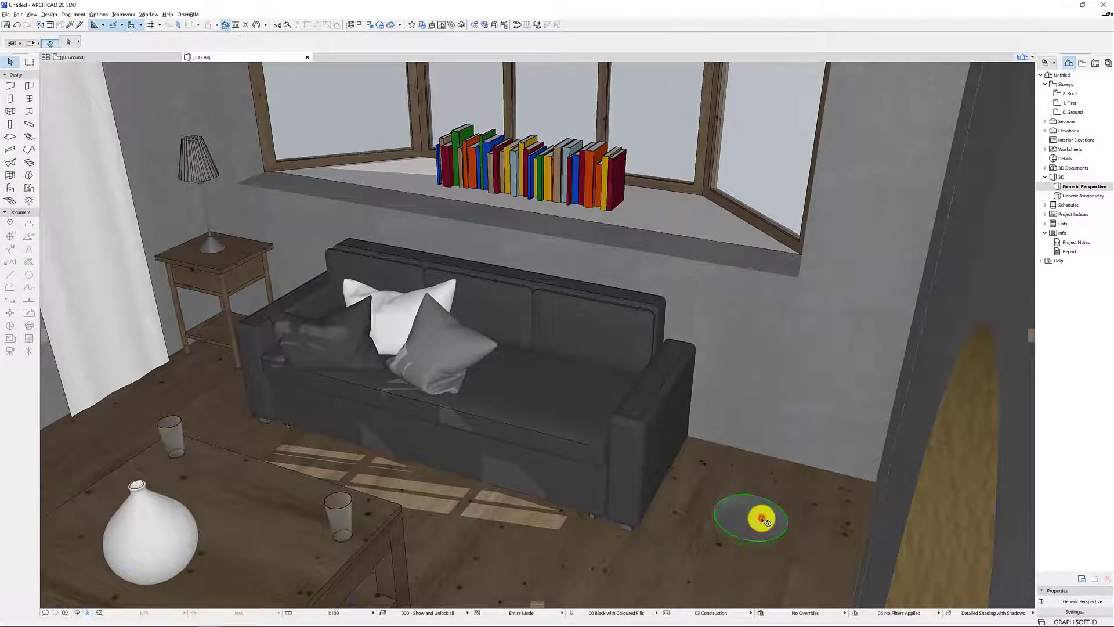
click(743, 516)
key(ctrl+t)
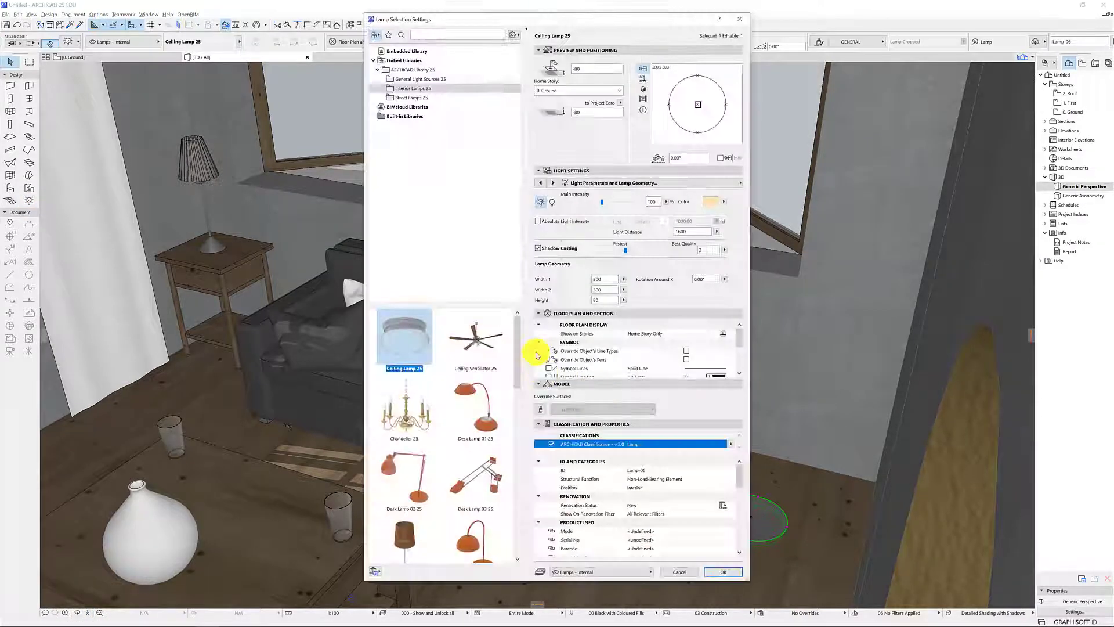
scroll(429, 504, down, 3)
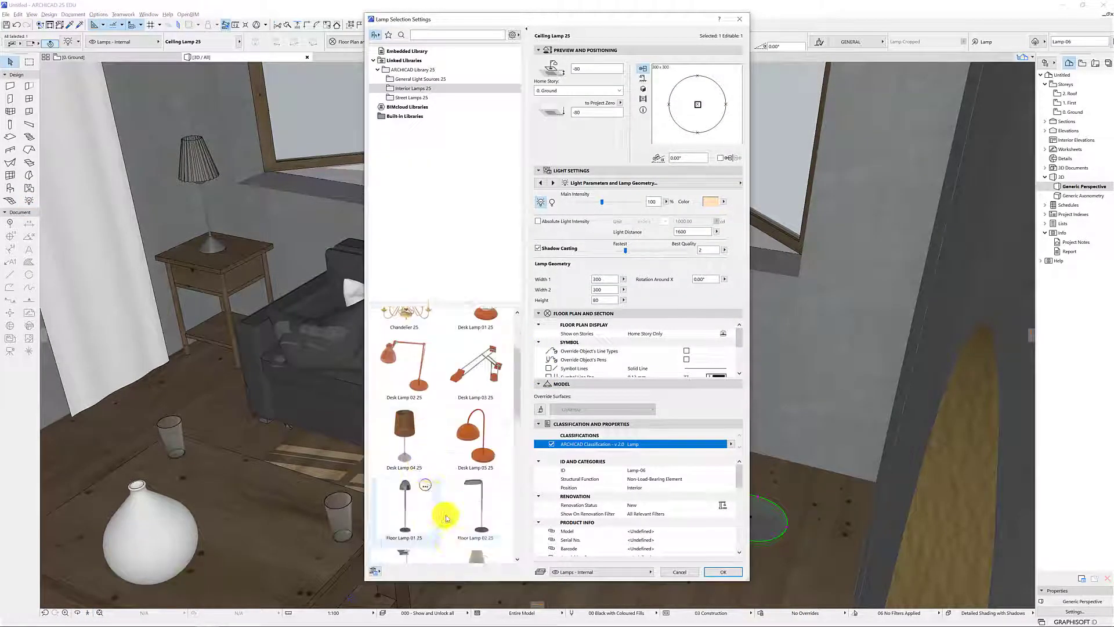
click(470, 509)
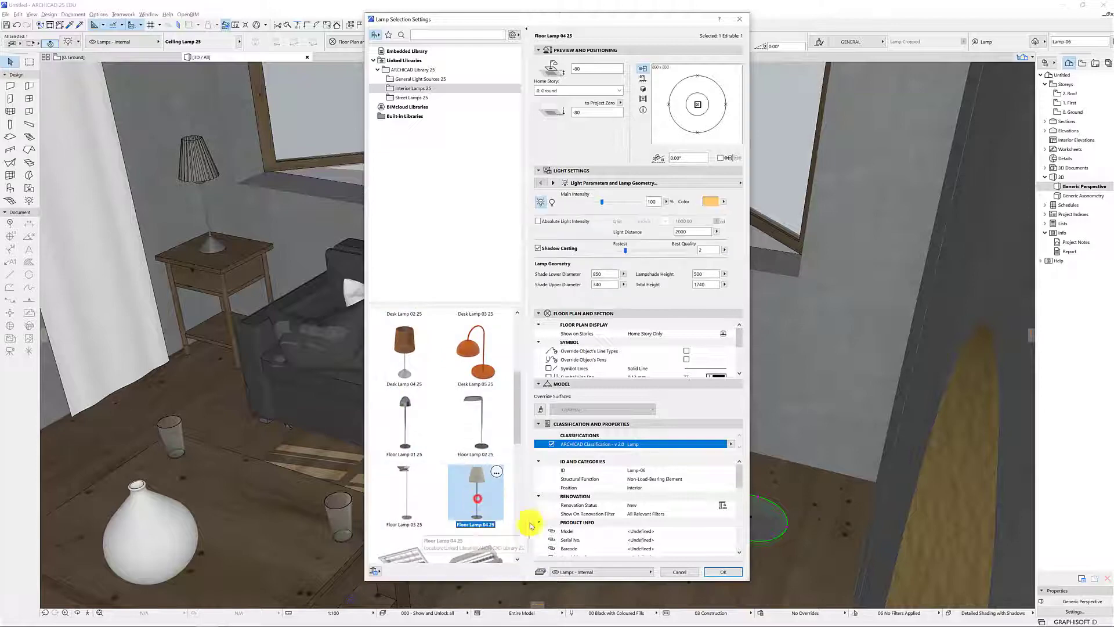
click(726, 572)
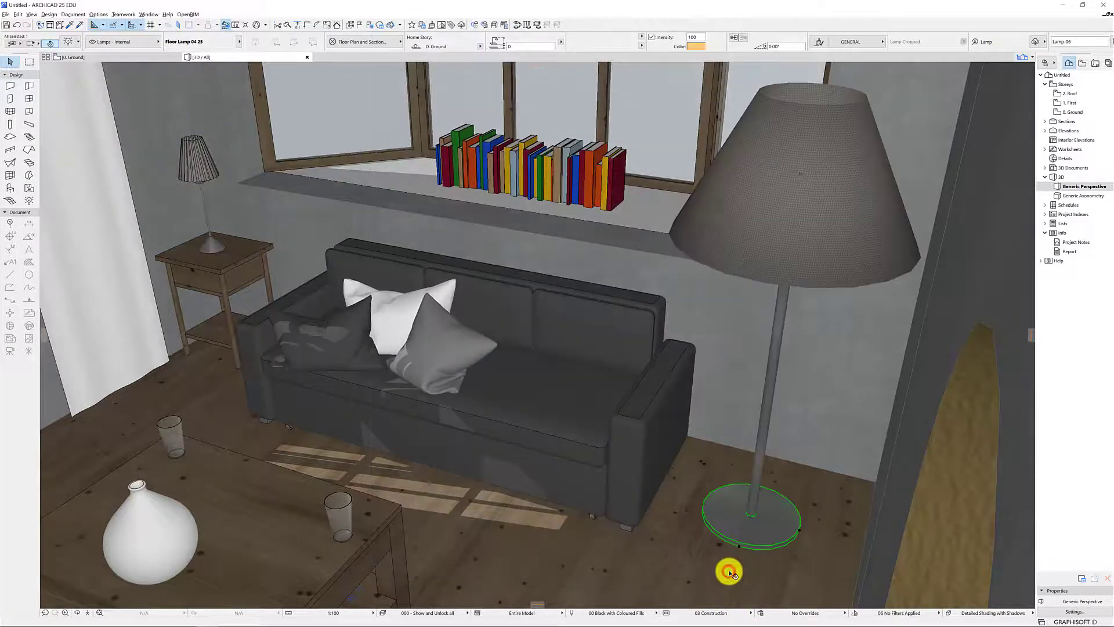
click(93, 613)
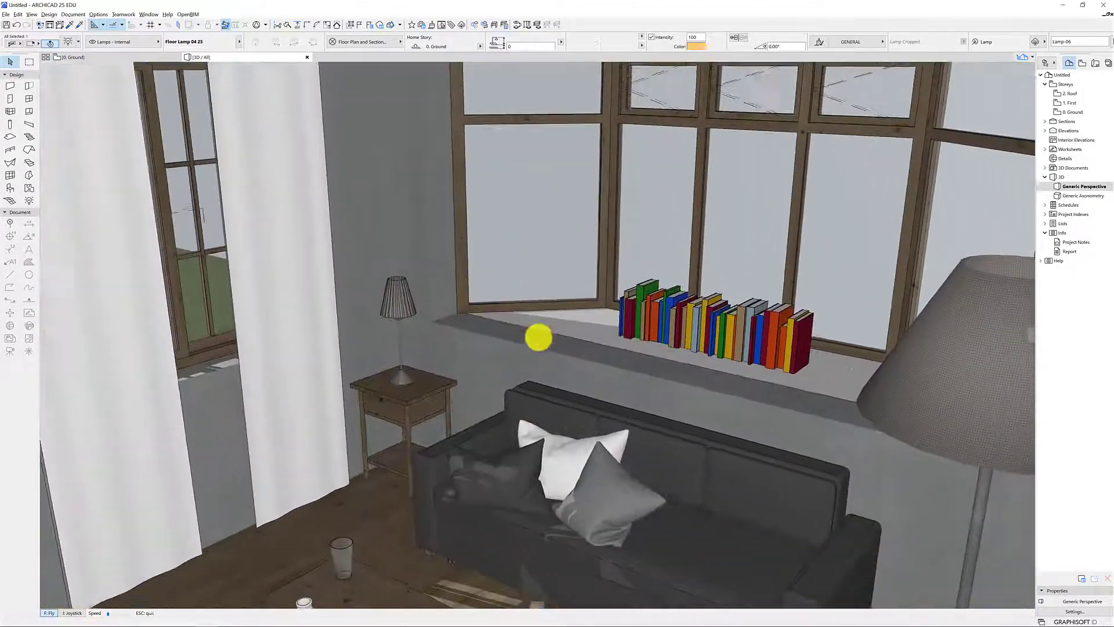
key(Escape)
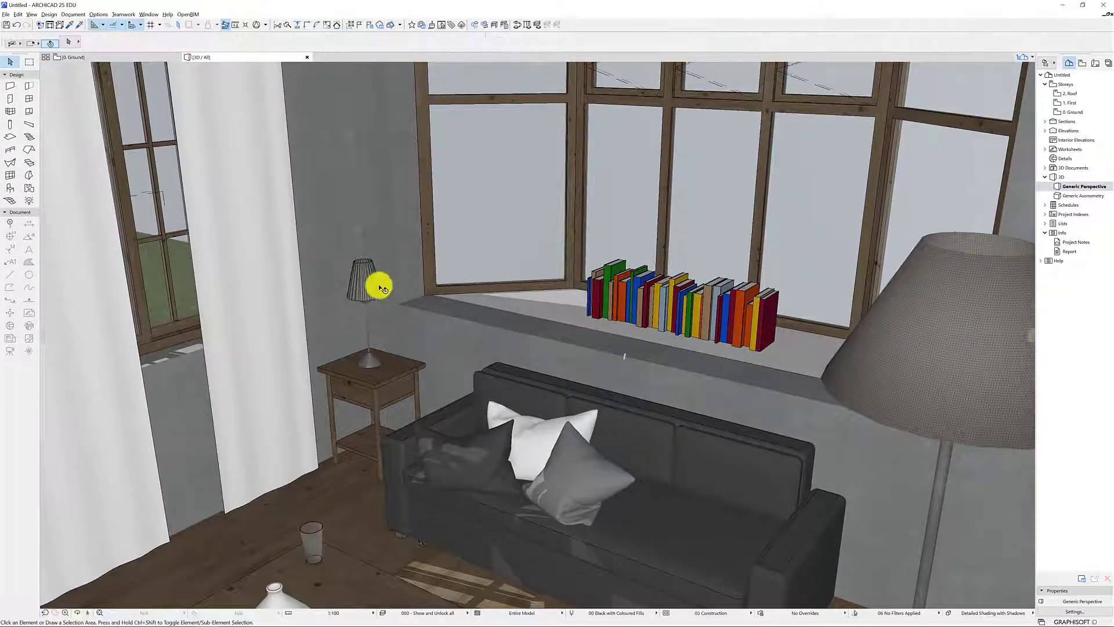
Step: Open PhotoRendering Settings from Document > Creative Imaging
click(70, 14)
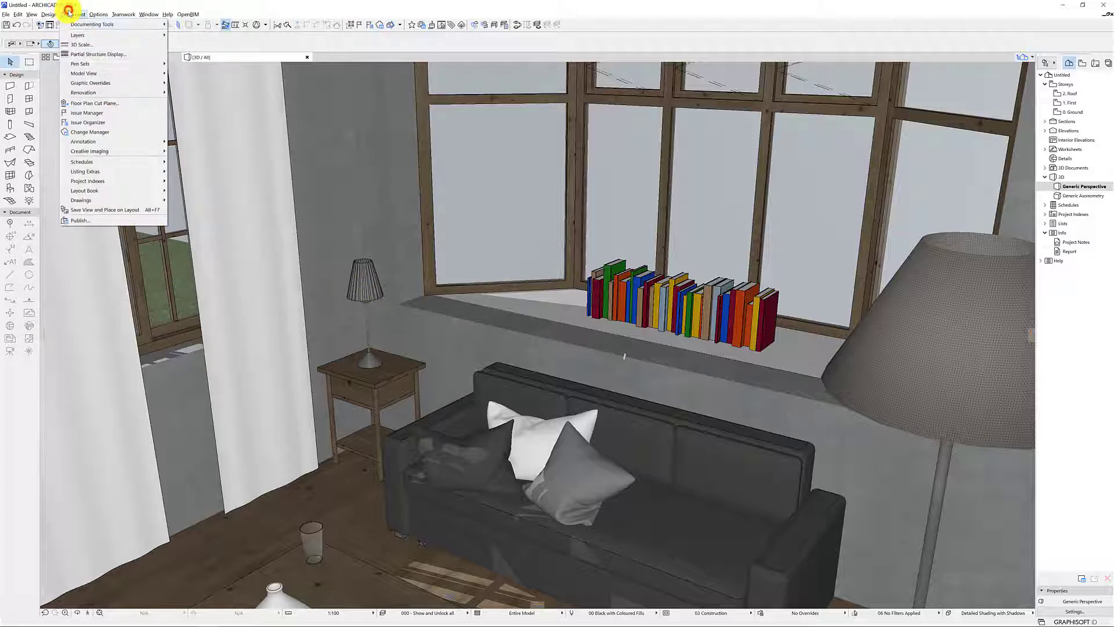
mouse_move(93, 153)
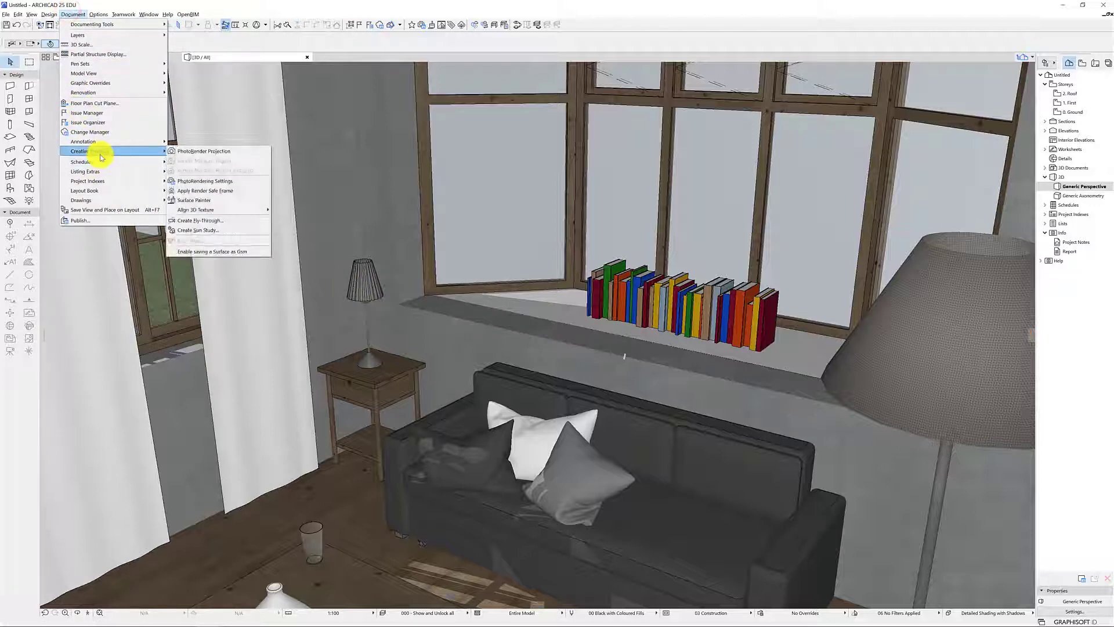
click(220, 179)
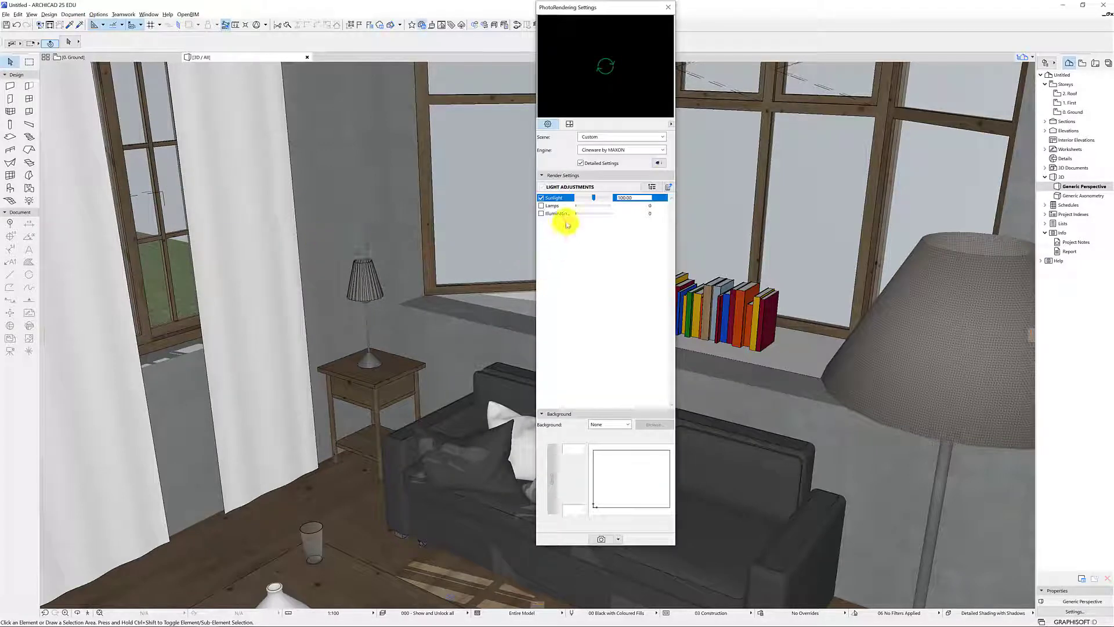
Step: Tick the Lamps and Illuminating Surfaces light adjustments and list the scene presets
click(541, 207)
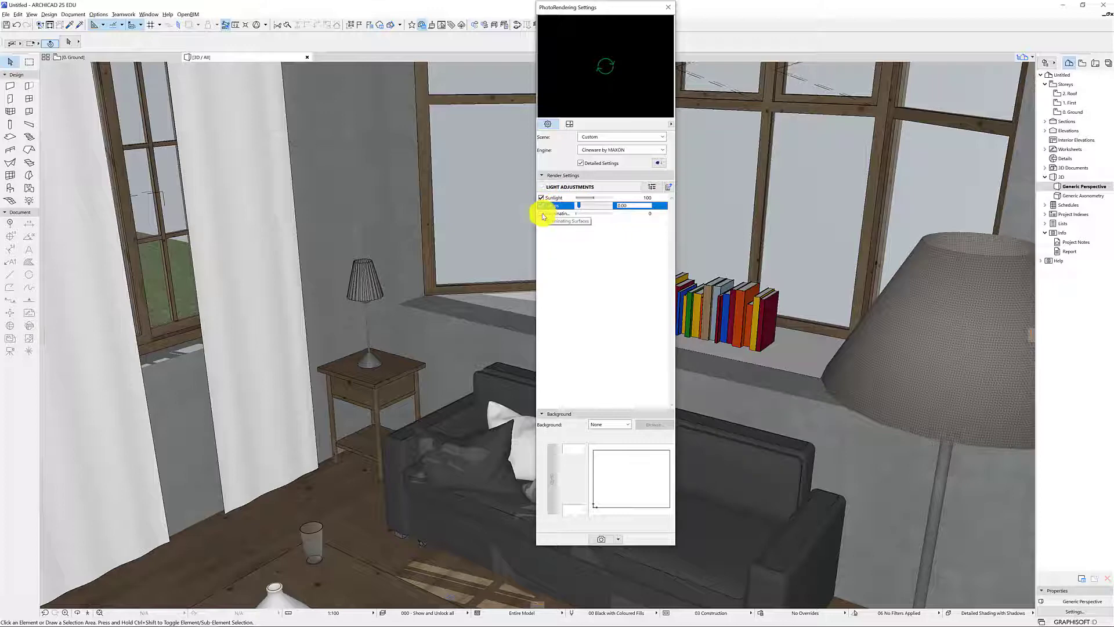
click(542, 214)
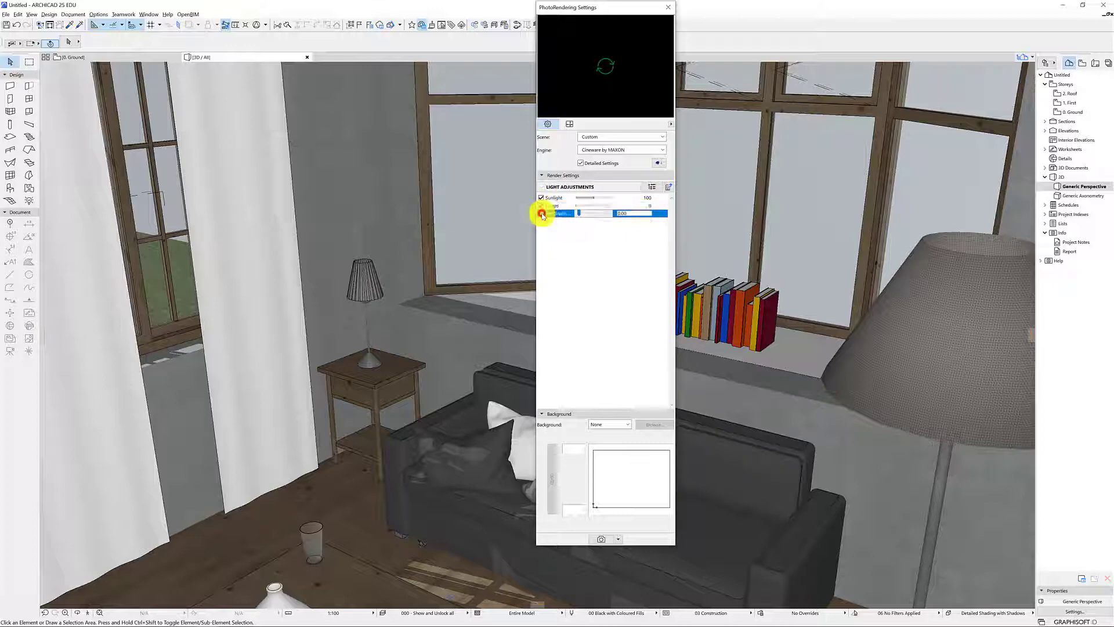
double_click(629, 215)
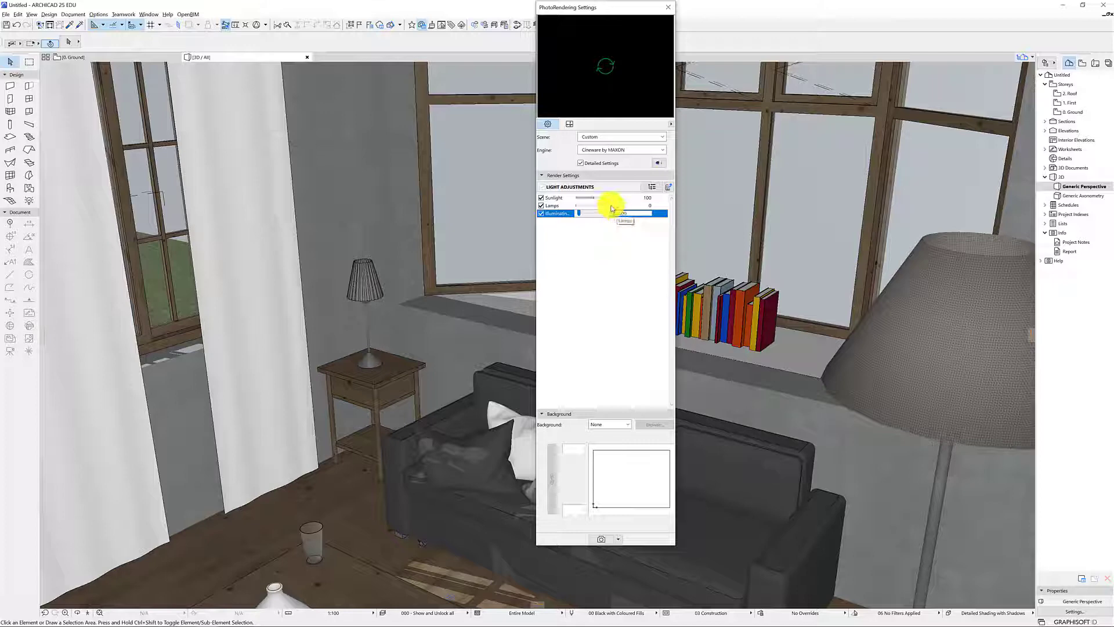
click(591, 138)
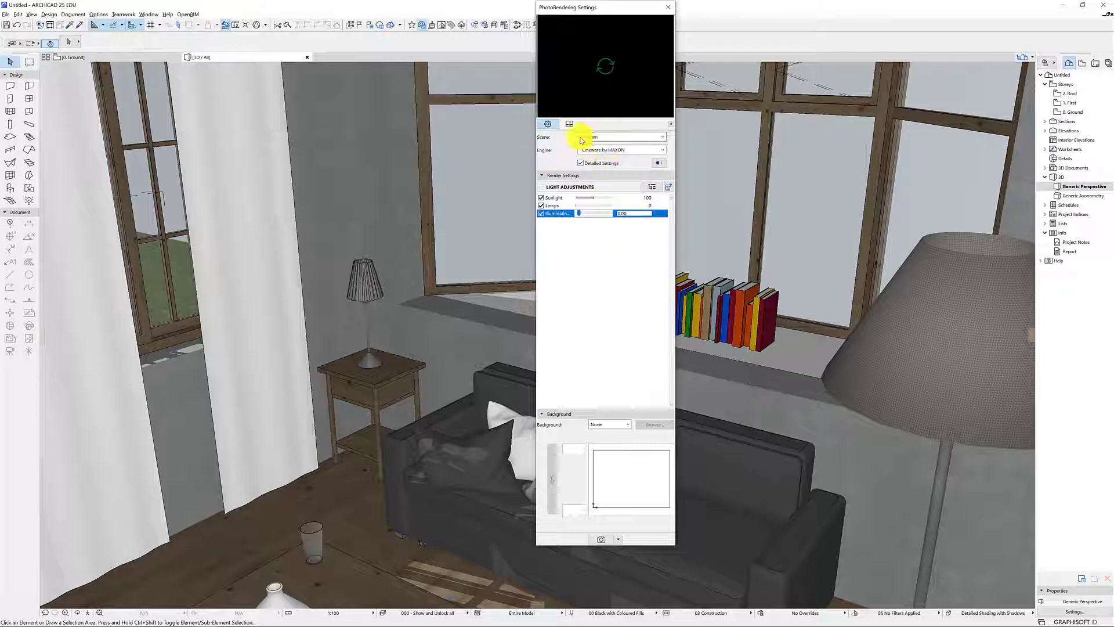
click(592, 138)
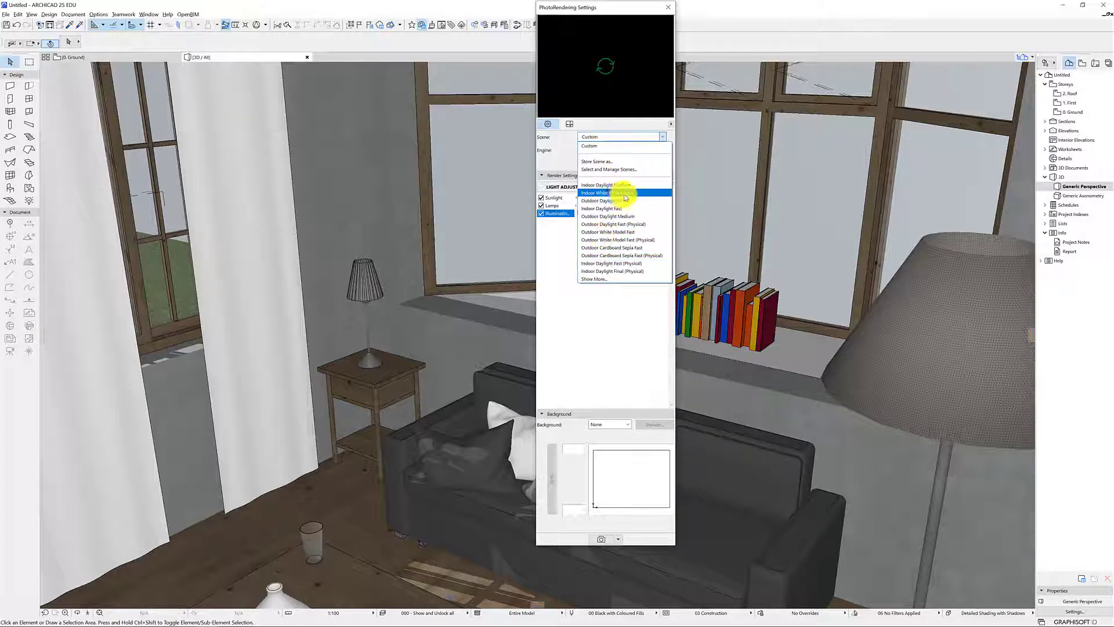
Step: Open the full scene library and browse the Indoor scene groups
click(600, 280)
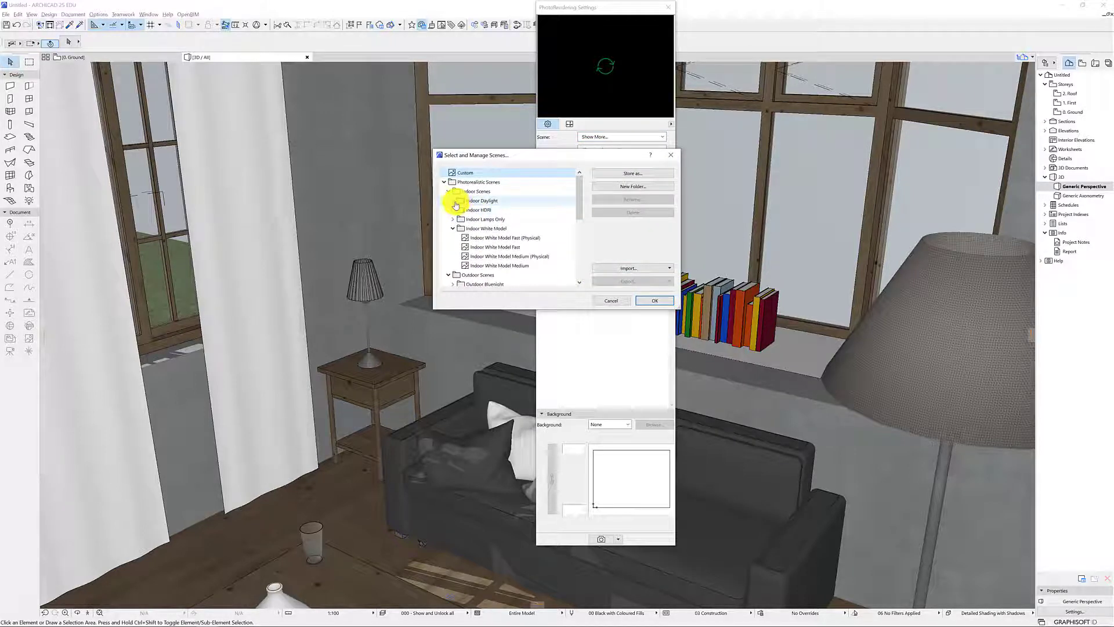
click(455, 201)
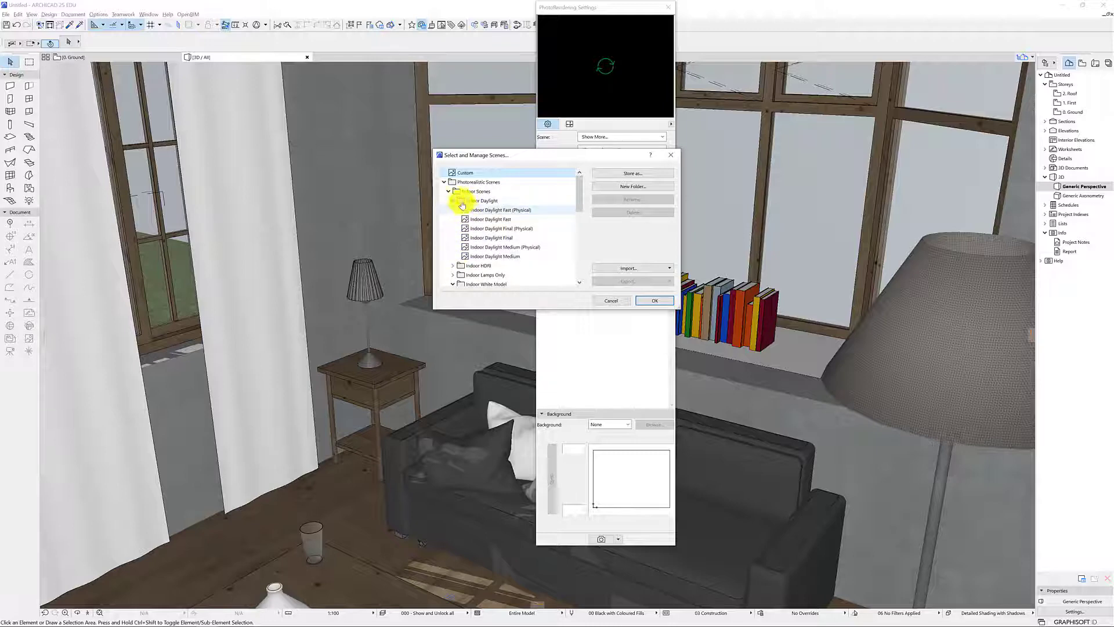
click(453, 201)
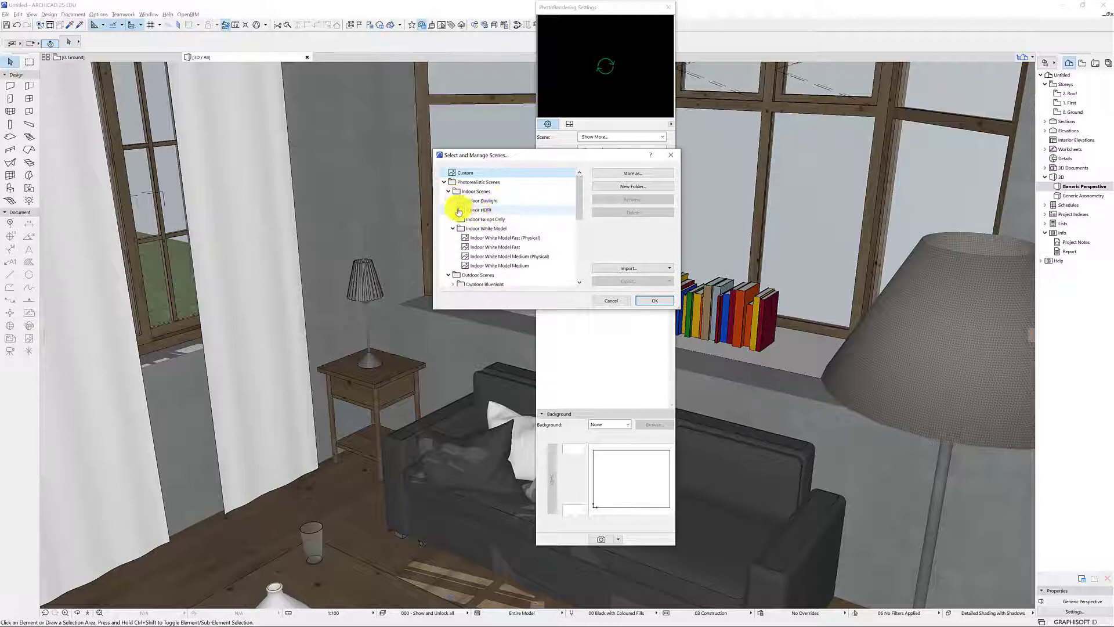
click(453, 210)
click(453, 210)
click(452, 229)
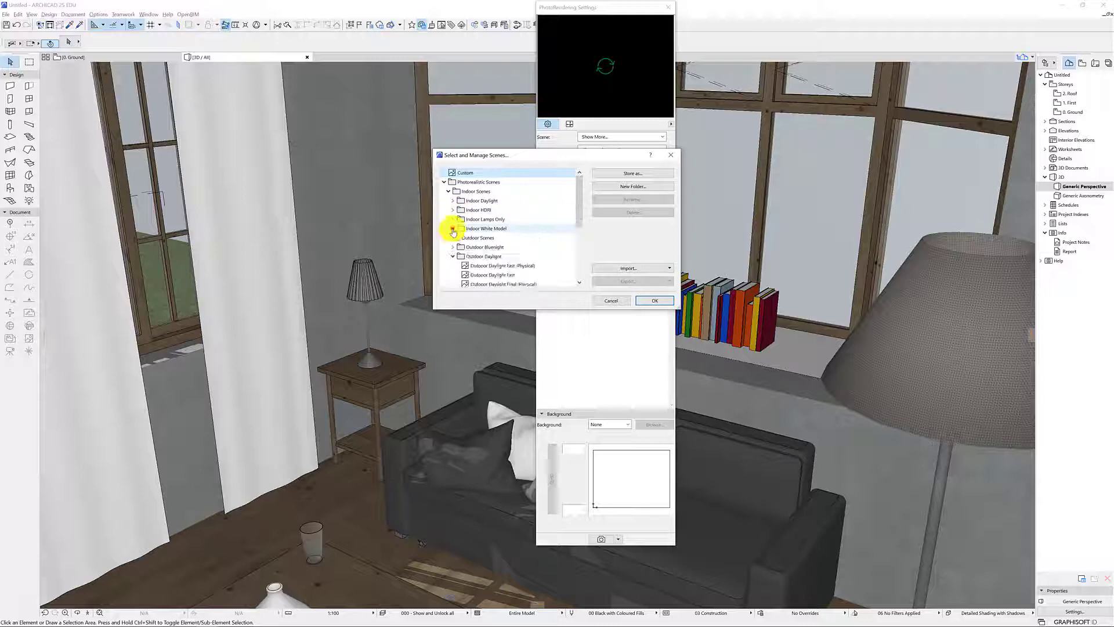
click(453, 220)
click(452, 219)
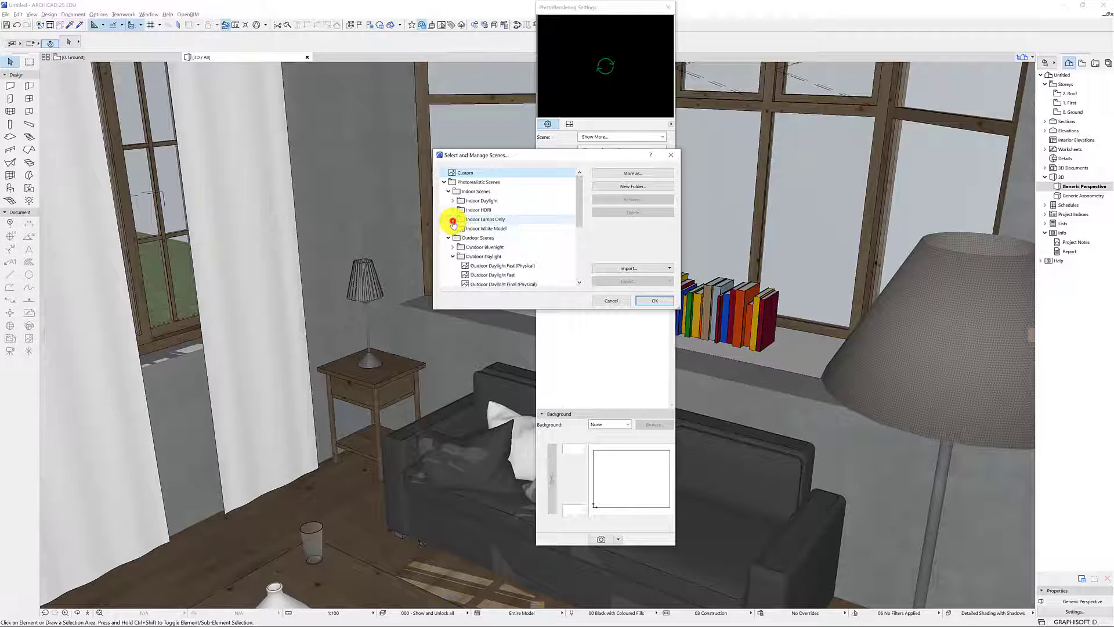
Step: Pick Outdoor Dusk Fast from the Outdoor Dusk group and apply it
scroll(461, 259, down, 1)
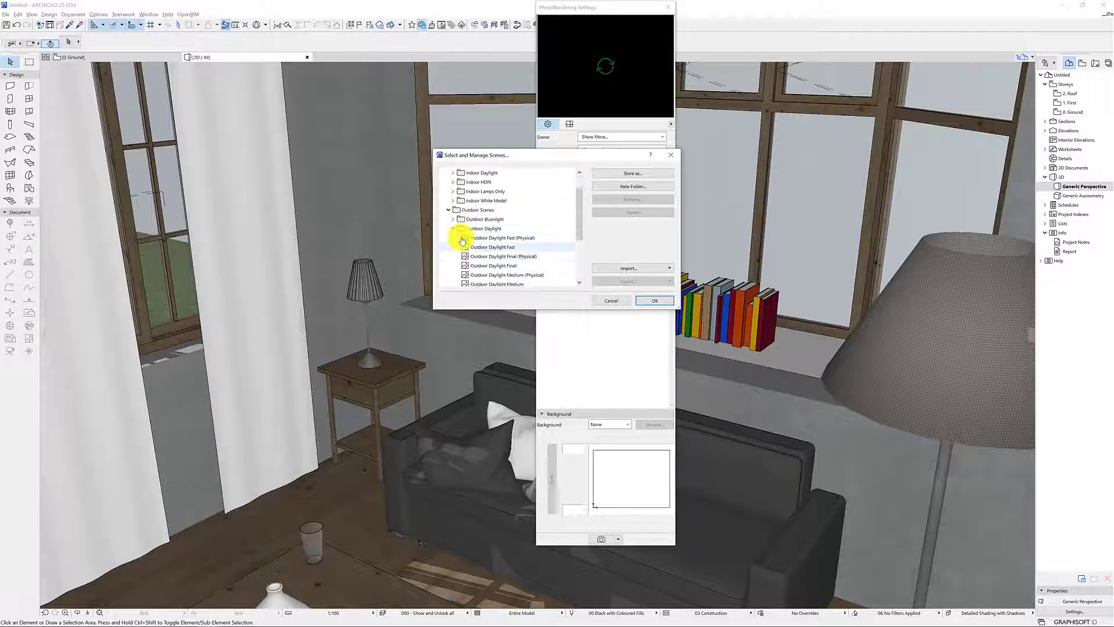
click(451, 229)
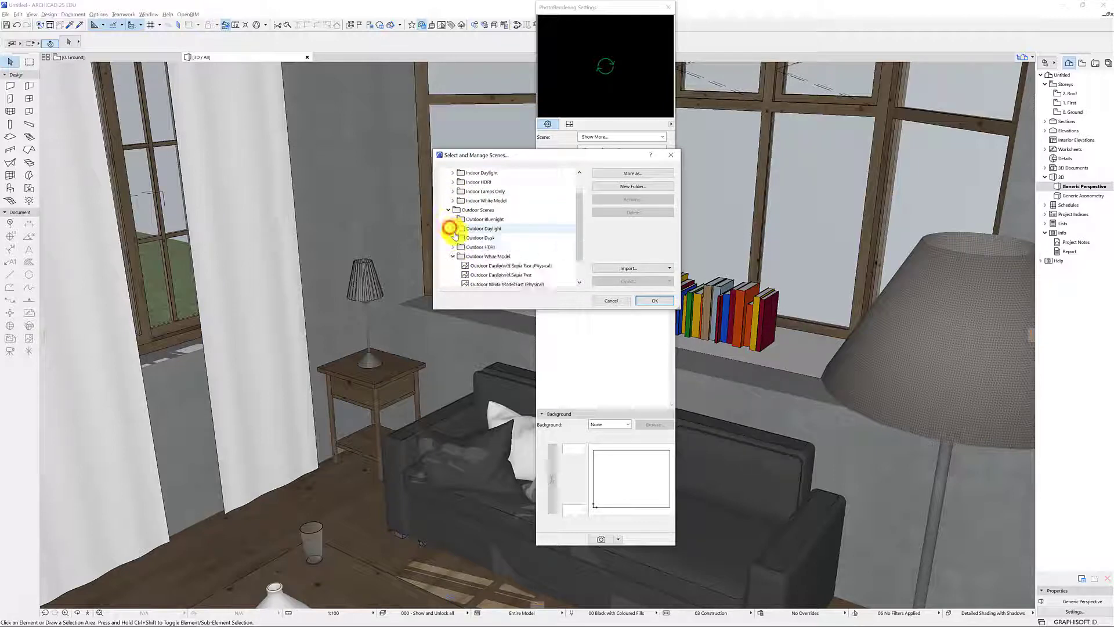
click(452, 238)
scroll(450, 236, down, 1)
click(452, 238)
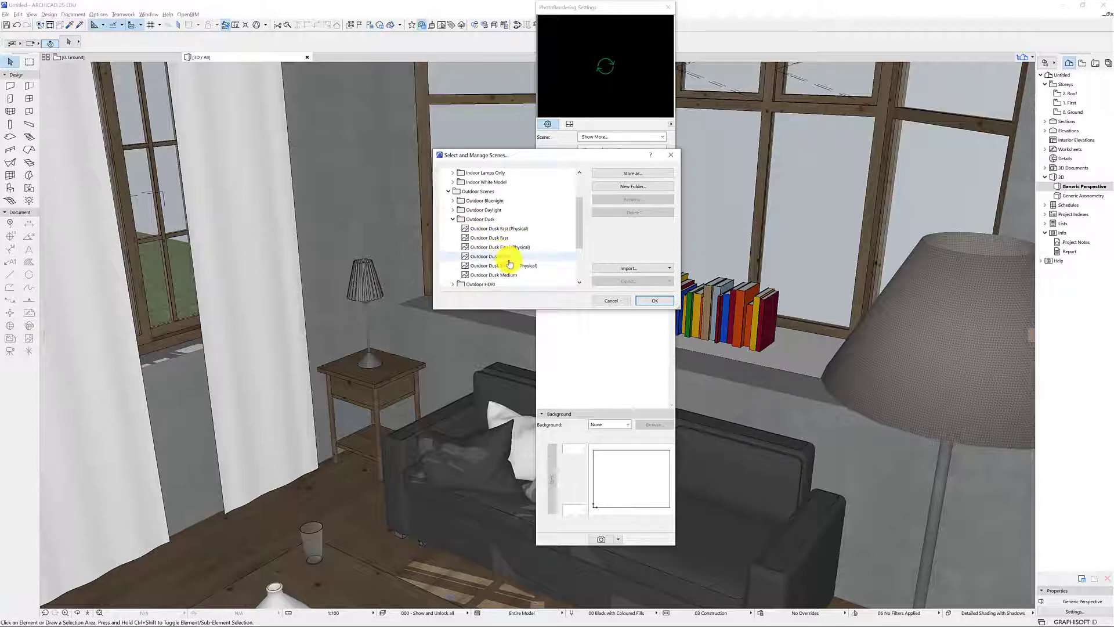
click(500, 238)
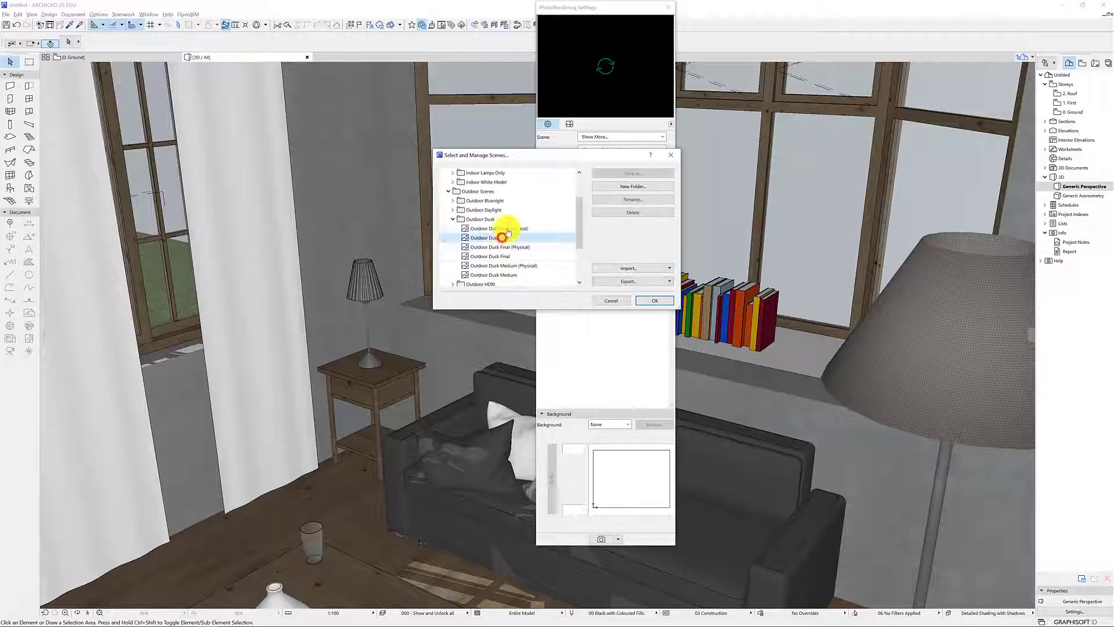
click(656, 301)
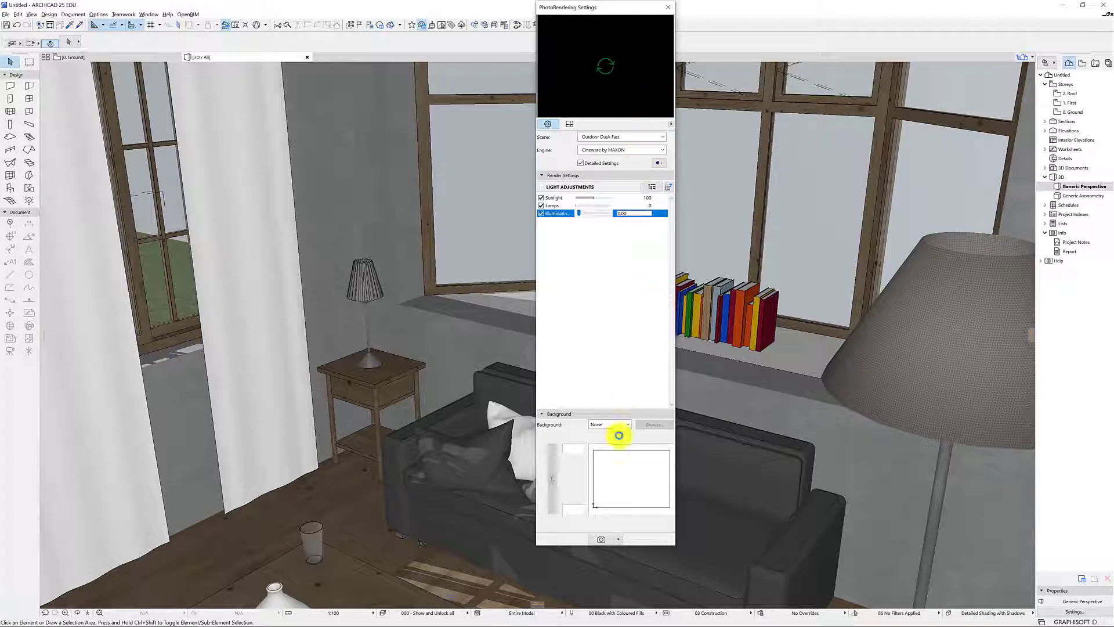
Step: Render the dusk photo into Picture1, keep Illuminating Surfaces and Lamps on, and close the settings
click(604, 540)
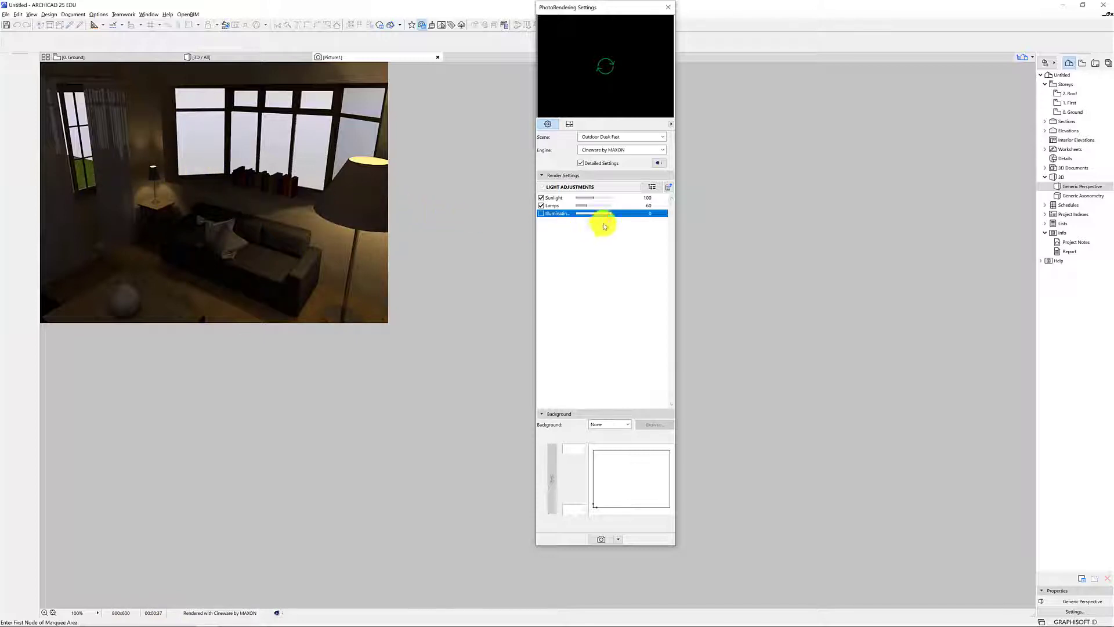
click(541, 214)
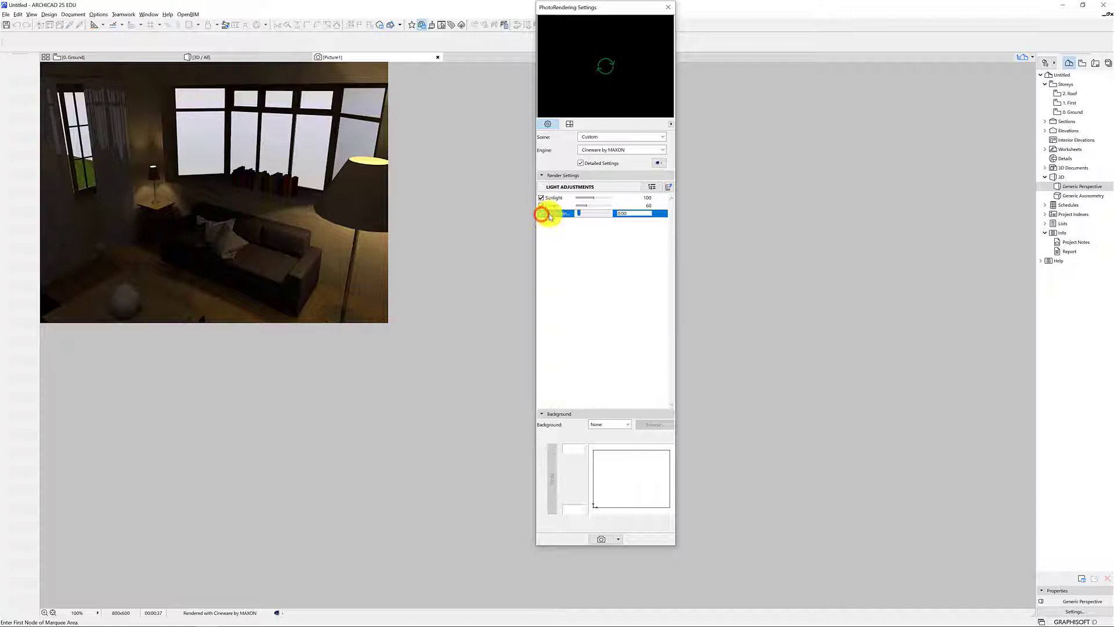
click(588, 206)
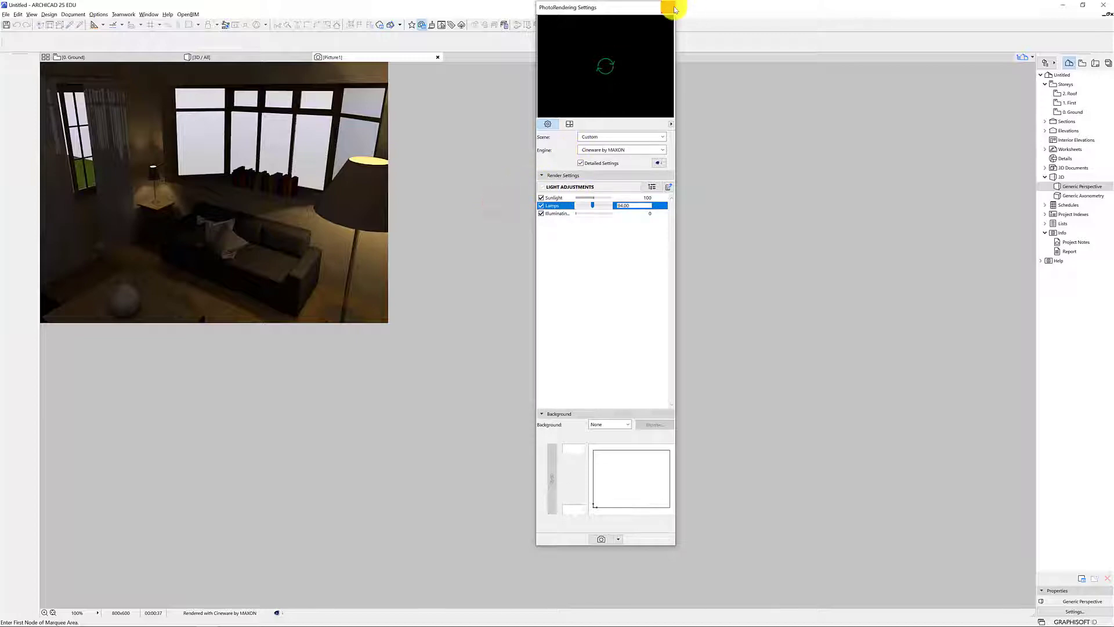
click(675, 9)
Step: Give the side-table desk lamp a pink light colour and main intensity 200
click(236, 56)
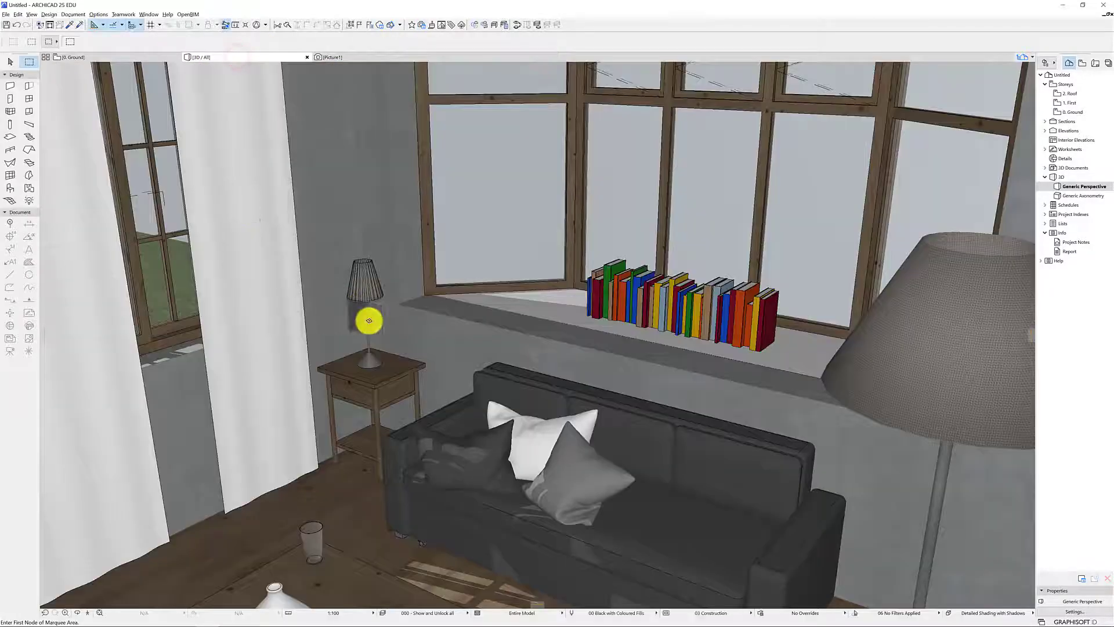
click(365, 289)
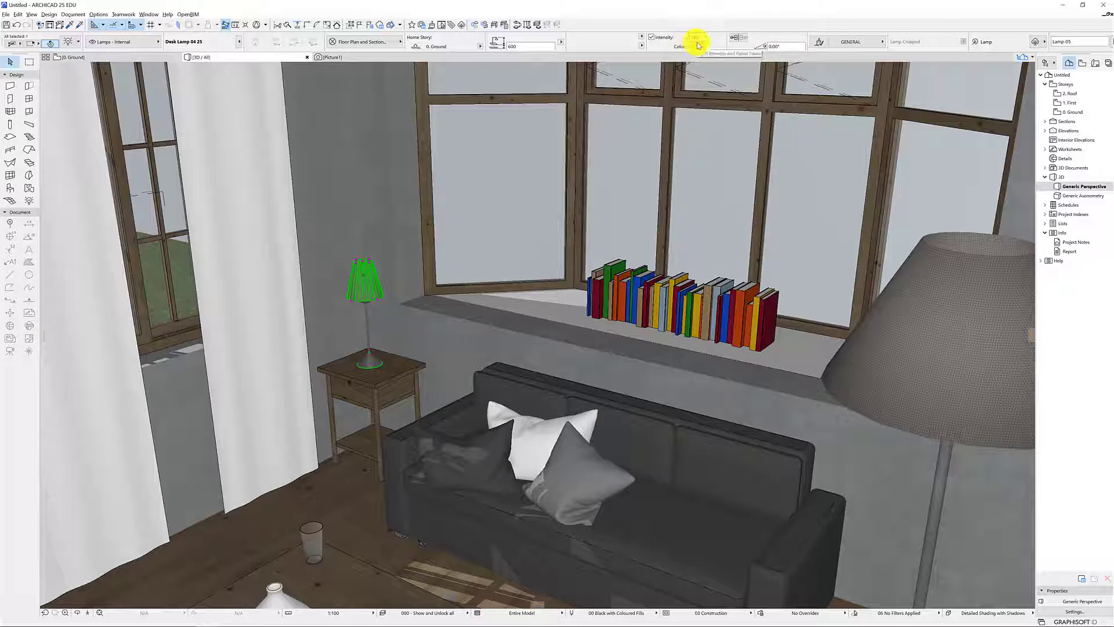
click(697, 47)
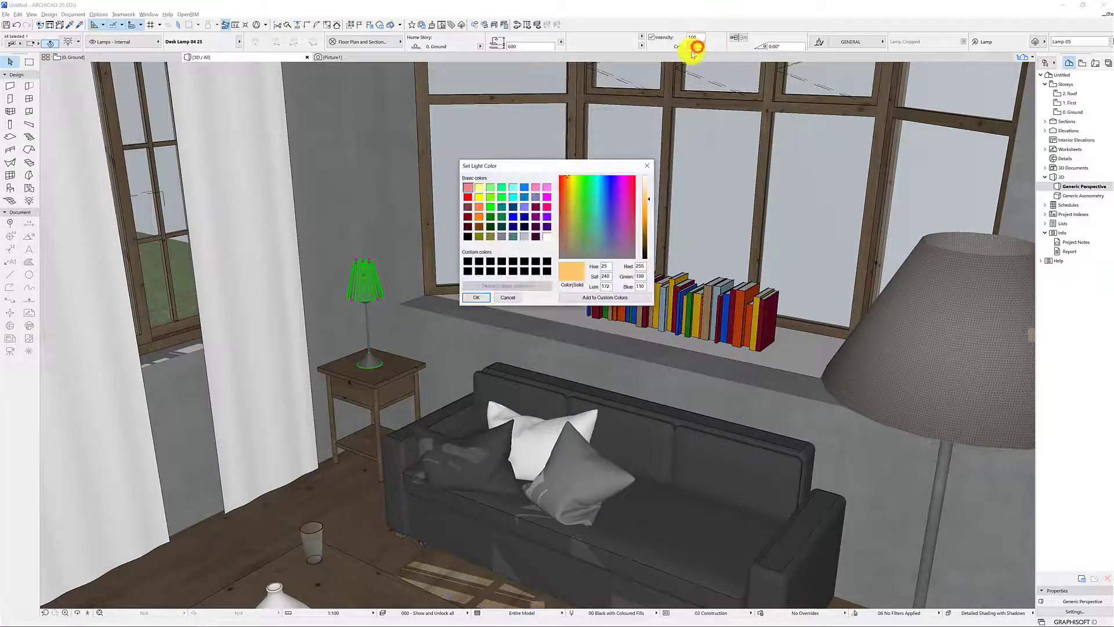
click(546, 207)
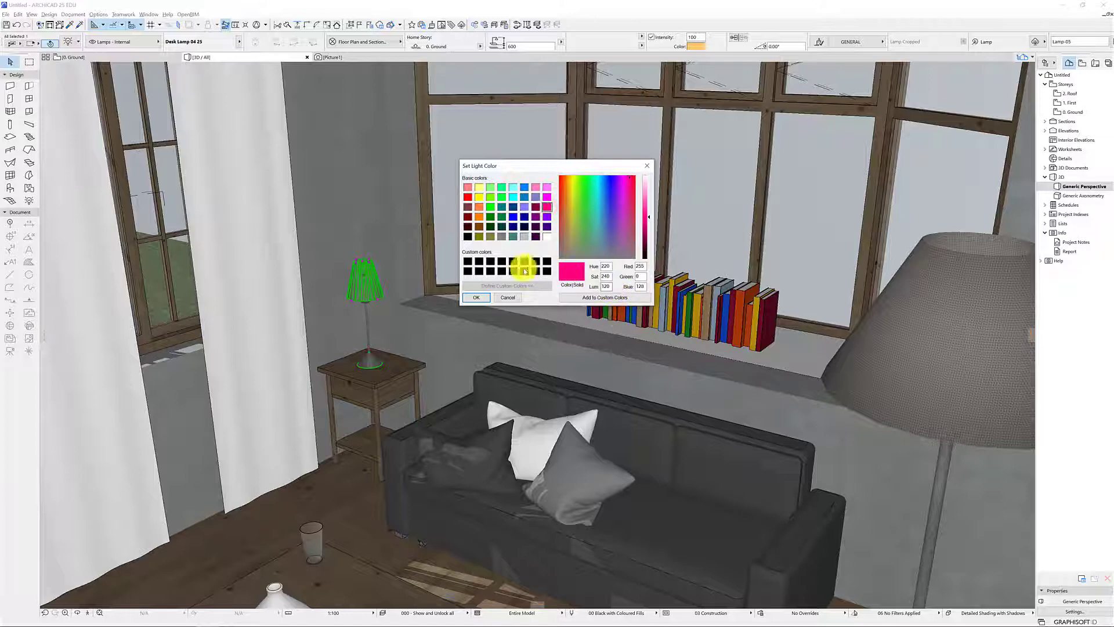
click(481, 299)
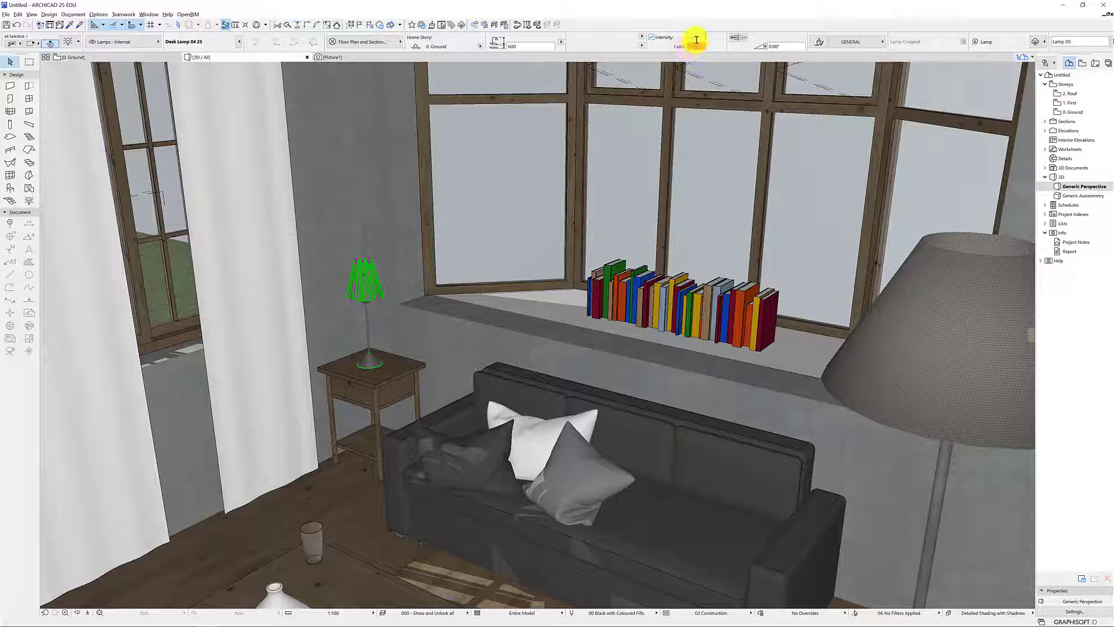
click(692, 44)
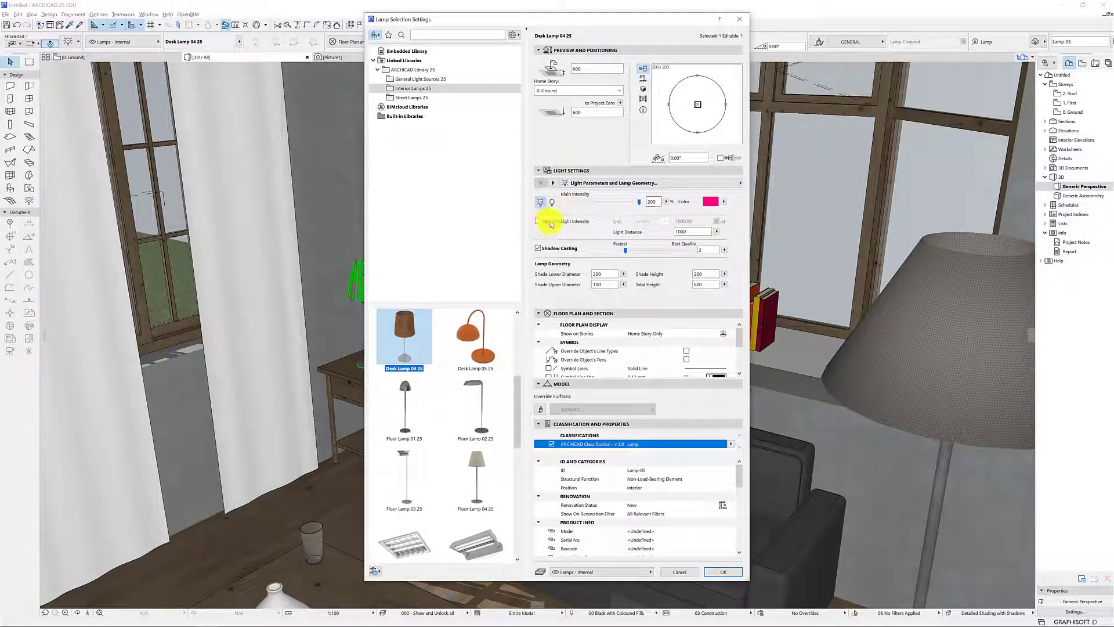
click(730, 573)
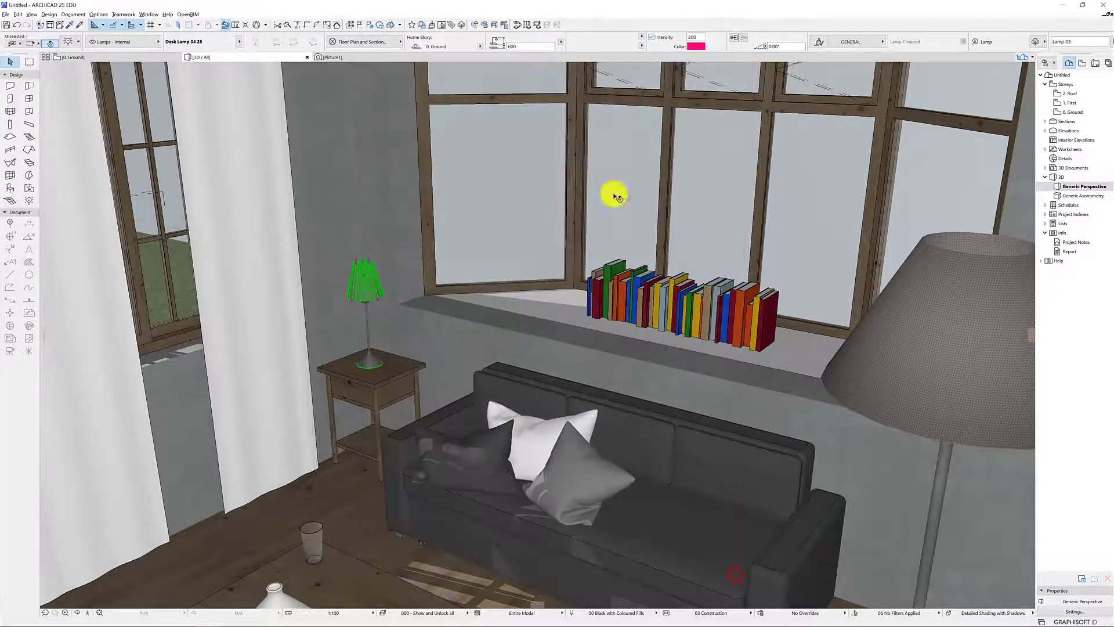
Step: Render Picture2 with PhotoRender Projection, then return to 3D / All with the Arrow tool
click(83, 16)
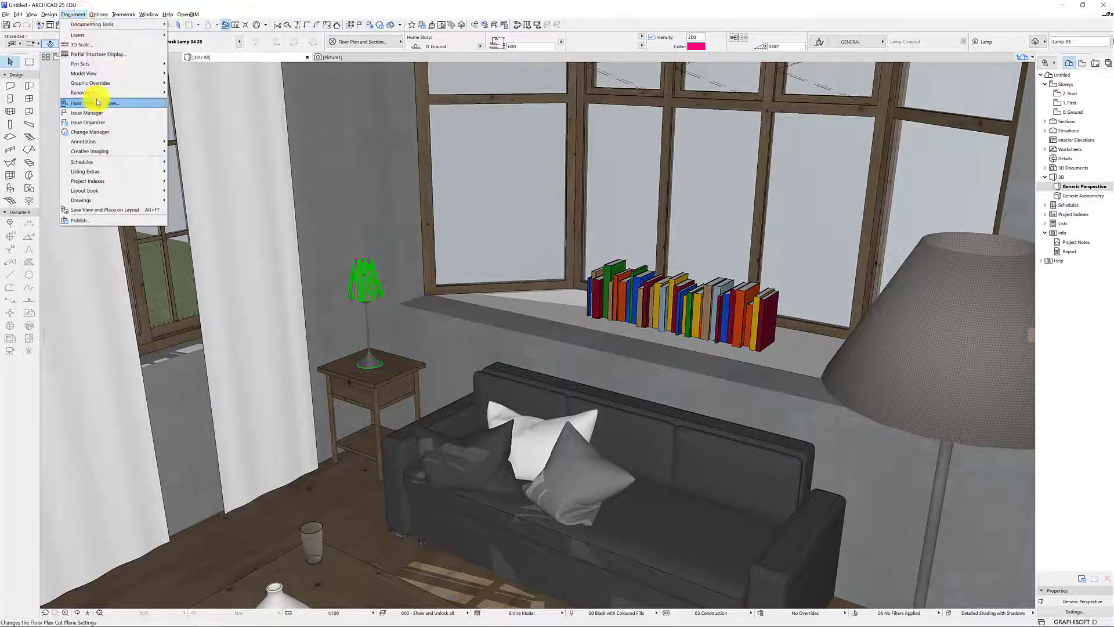
mouse_move(105, 154)
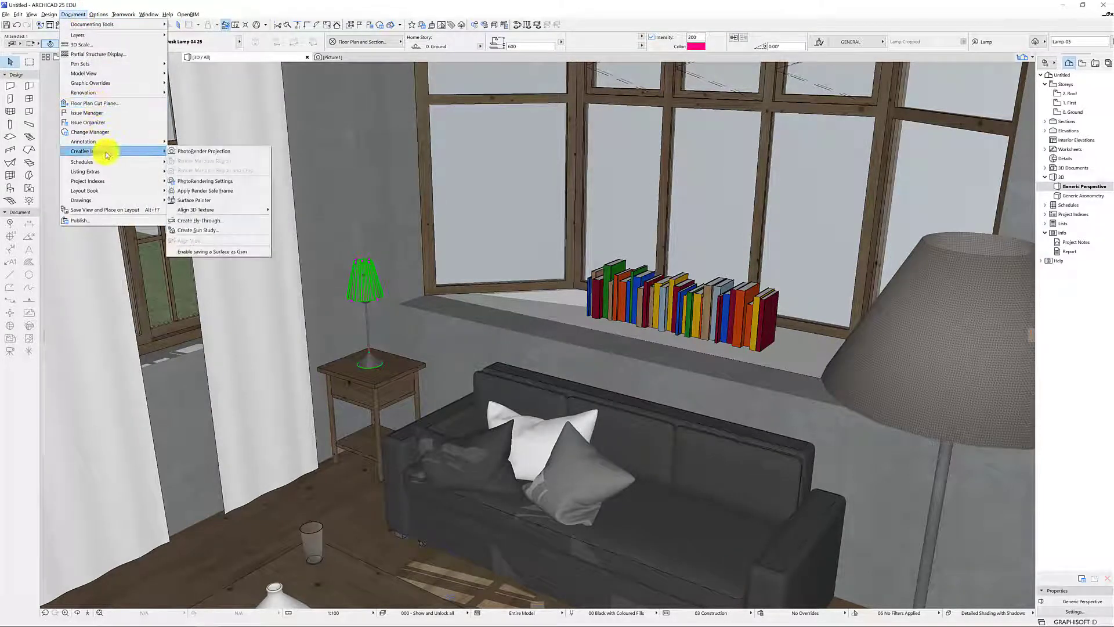
click(236, 152)
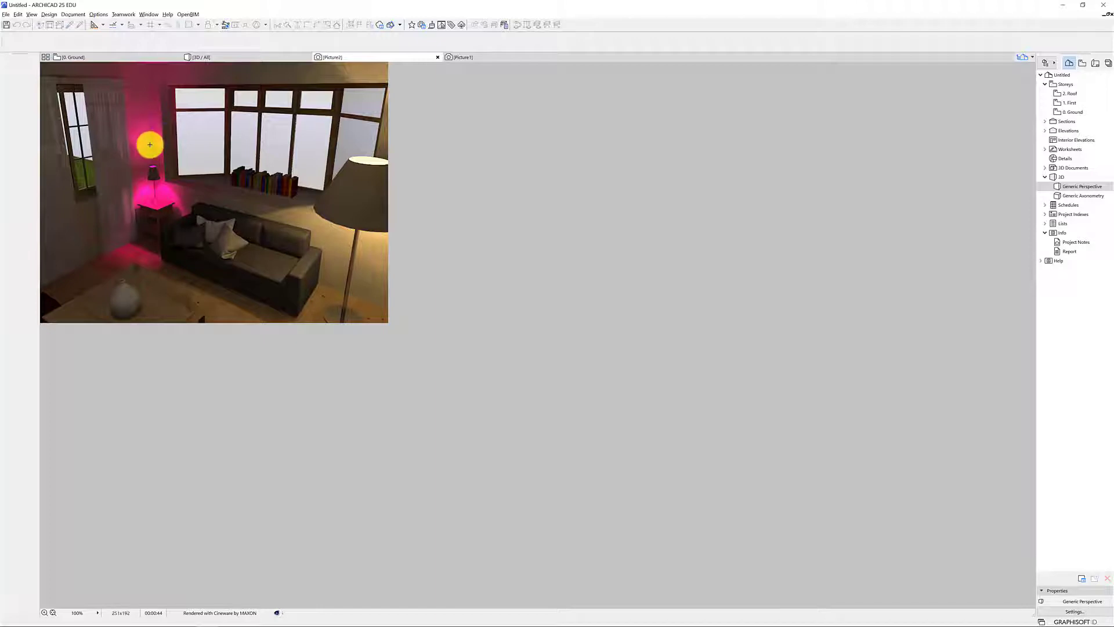
click(256, 58)
click(9, 62)
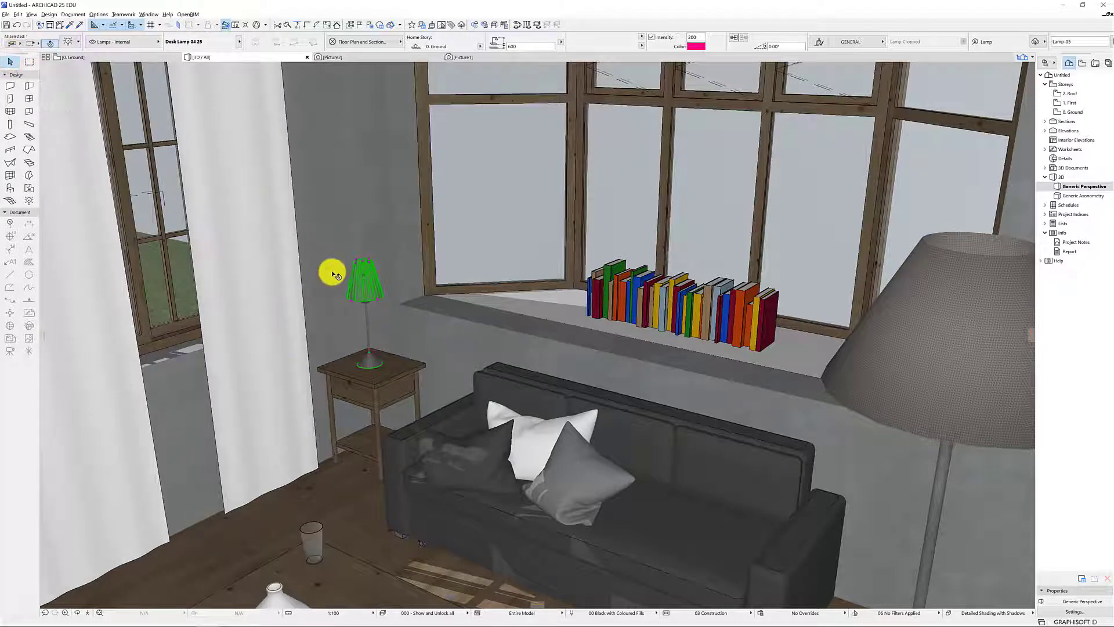
Step: Override the floor slab's top surface with Wood - Oak Light
key(Escape)
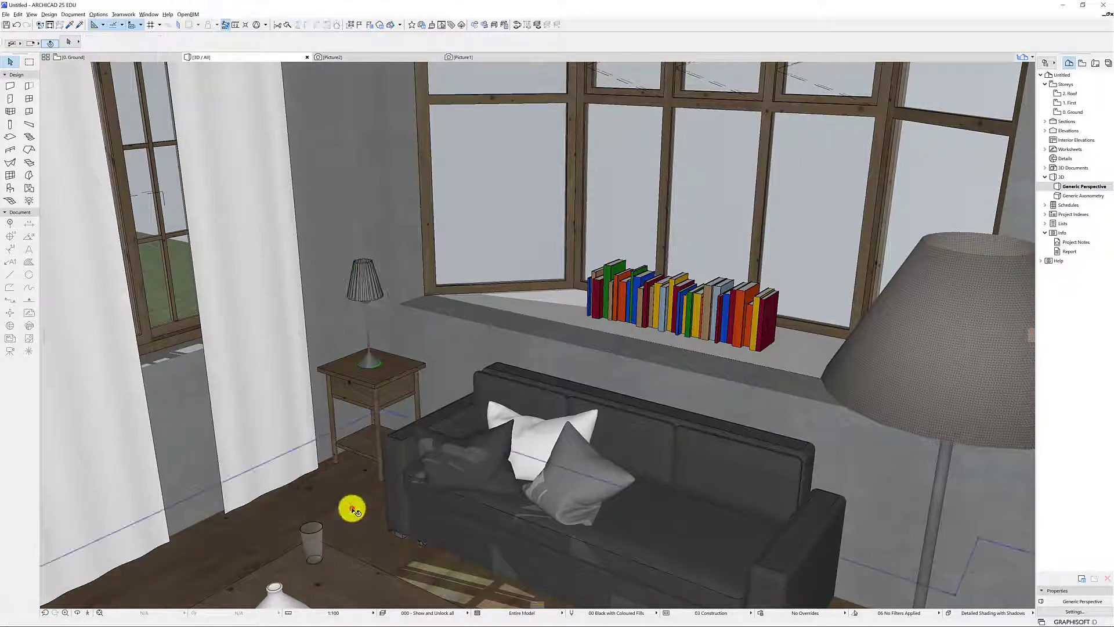
click(350, 508)
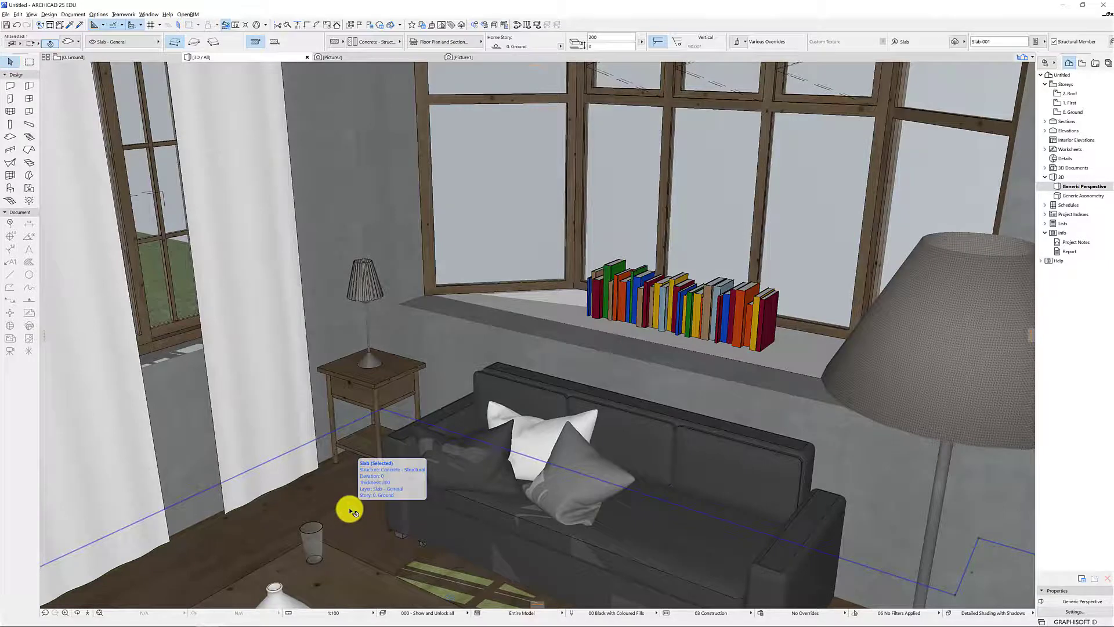
key(ctrl+t)
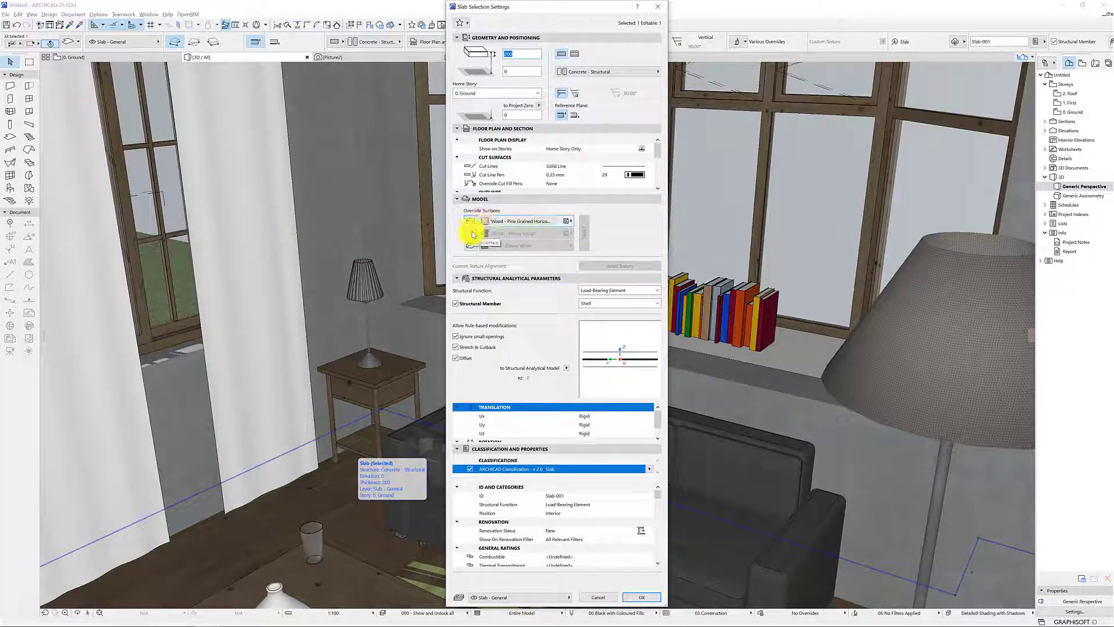
click(471, 234)
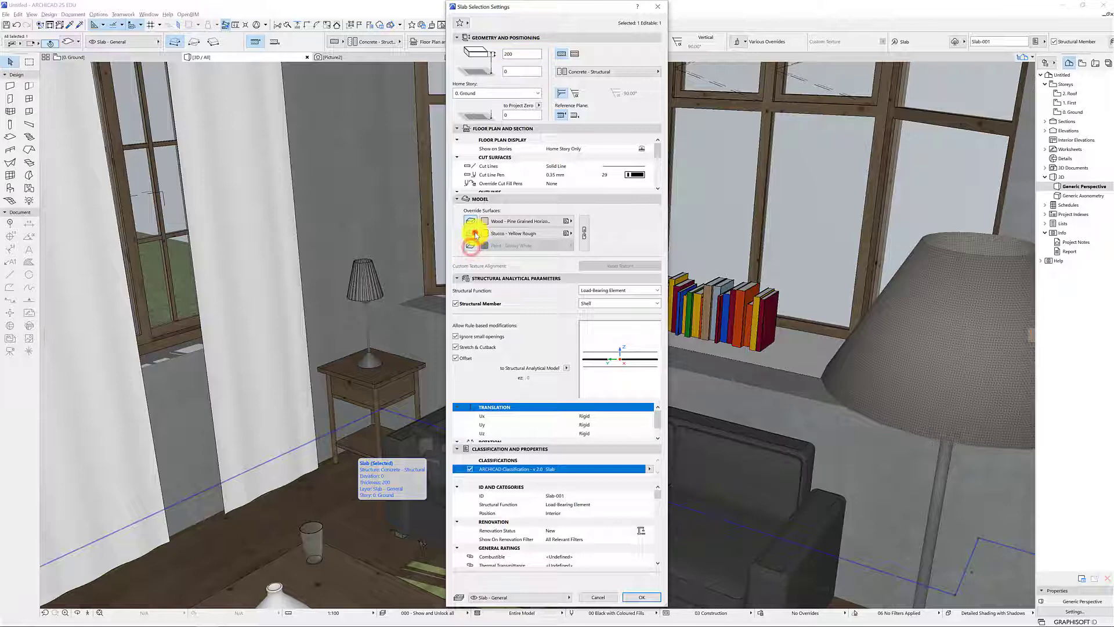
click(472, 234)
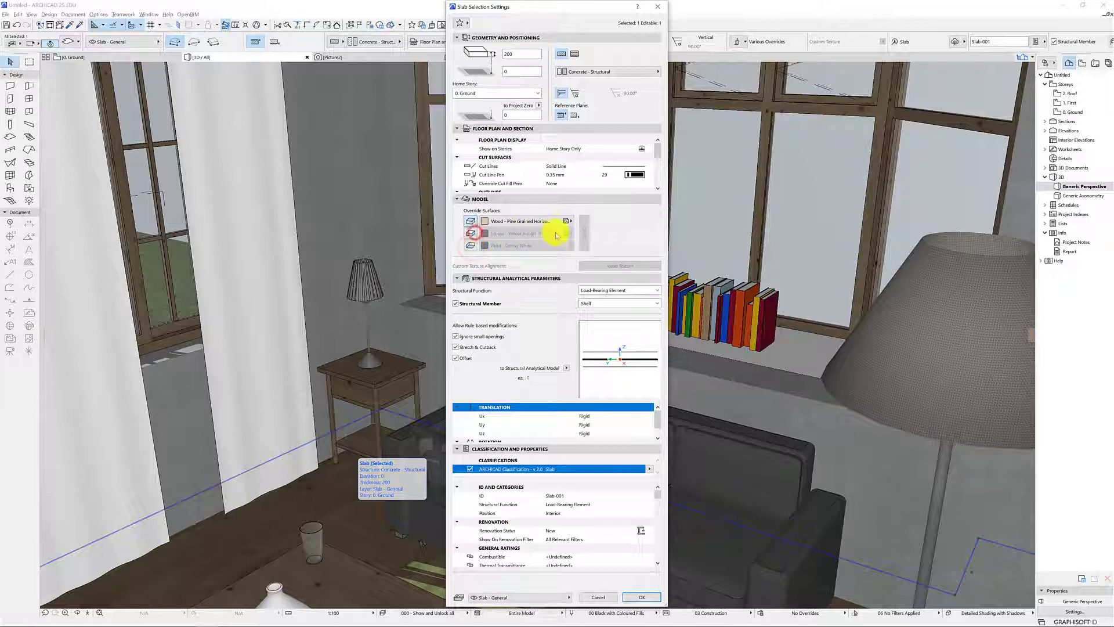
click(519, 223)
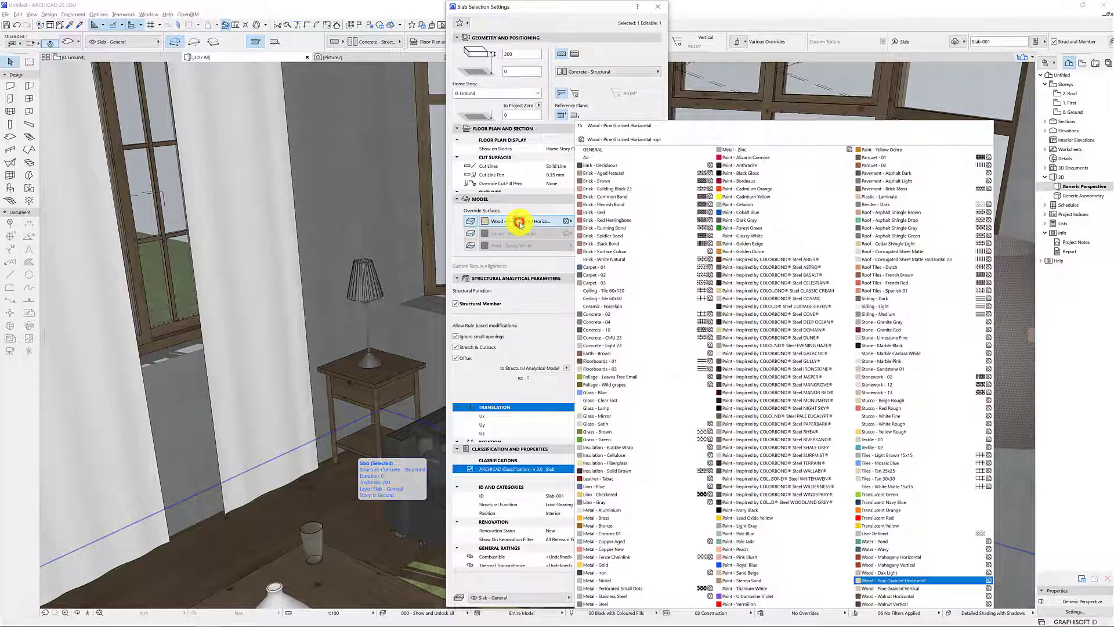
click(898, 575)
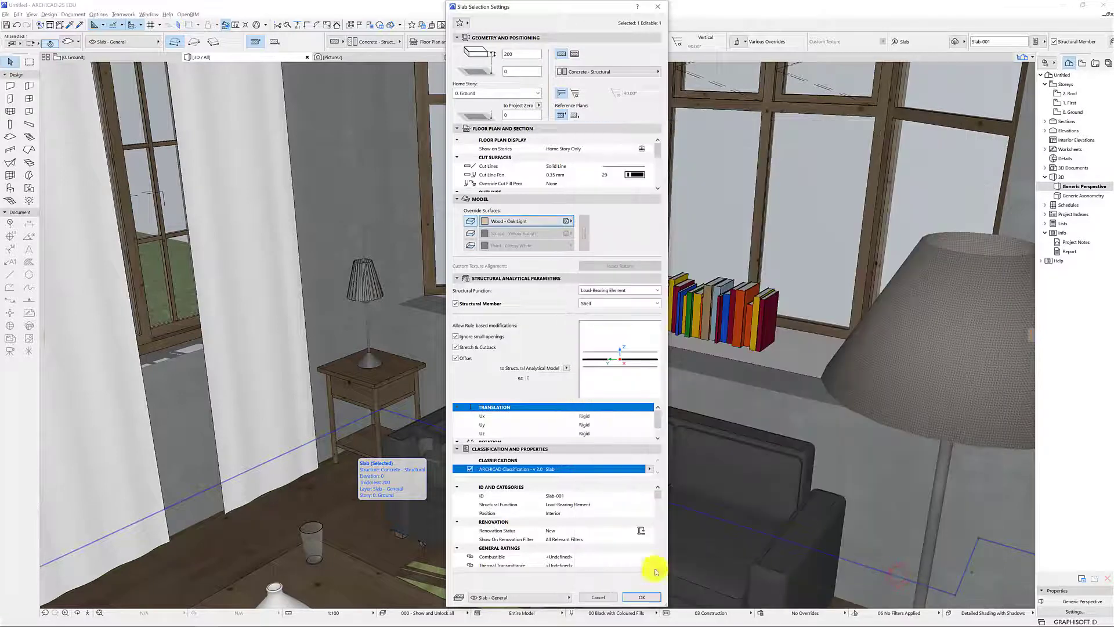
click(645, 601)
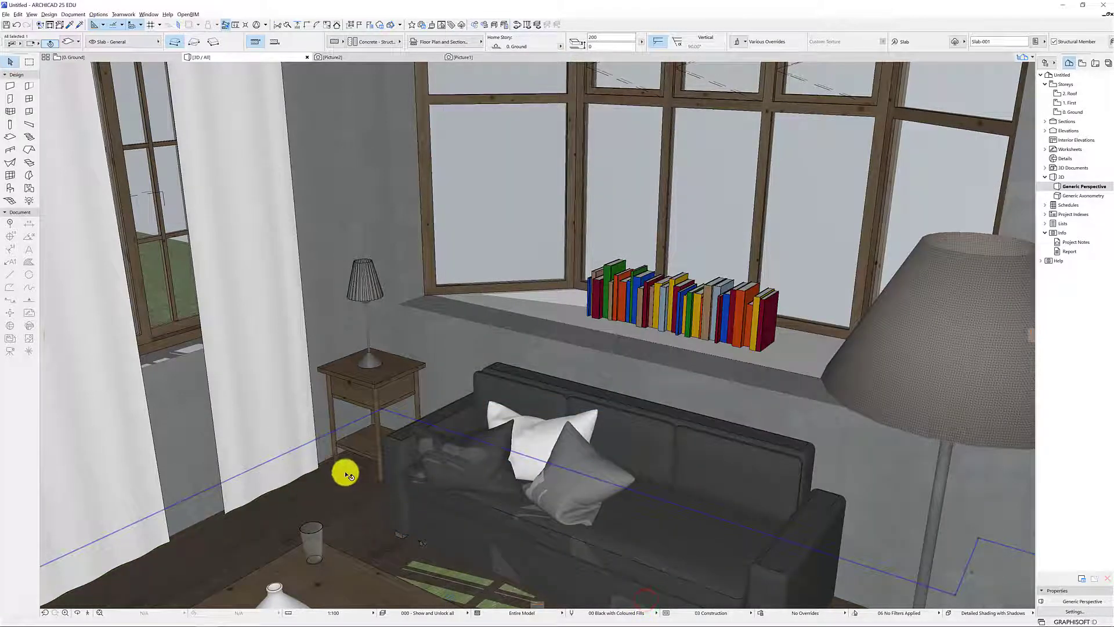
Step: Override the walls' side surface with Paint - Inspired by COLORBOND Steel Whitehaven
click(323, 195)
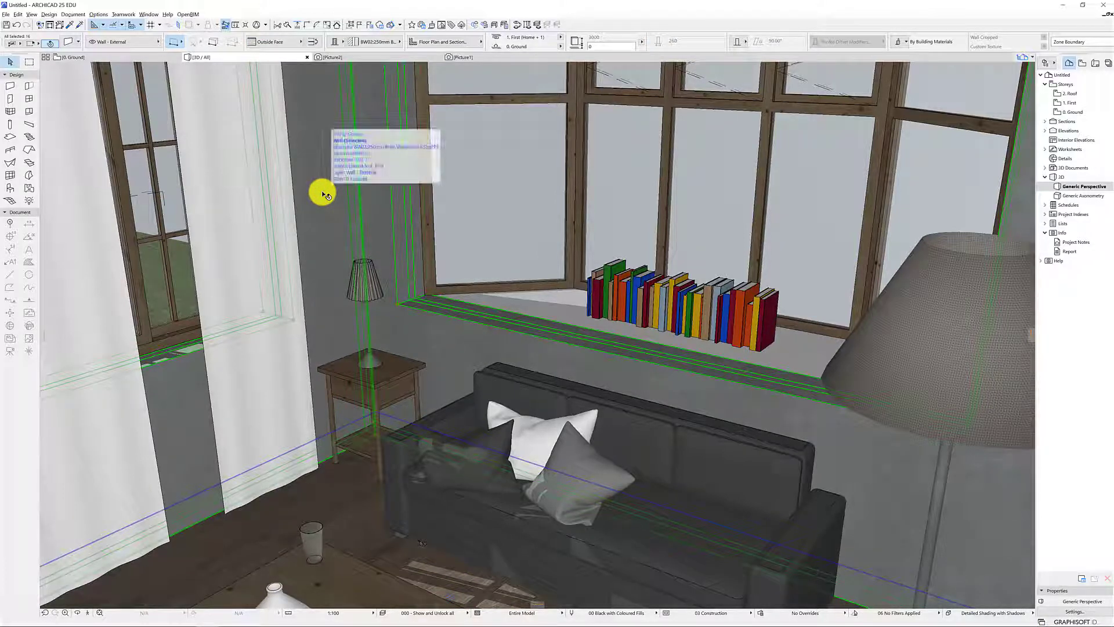
double_click(323, 195)
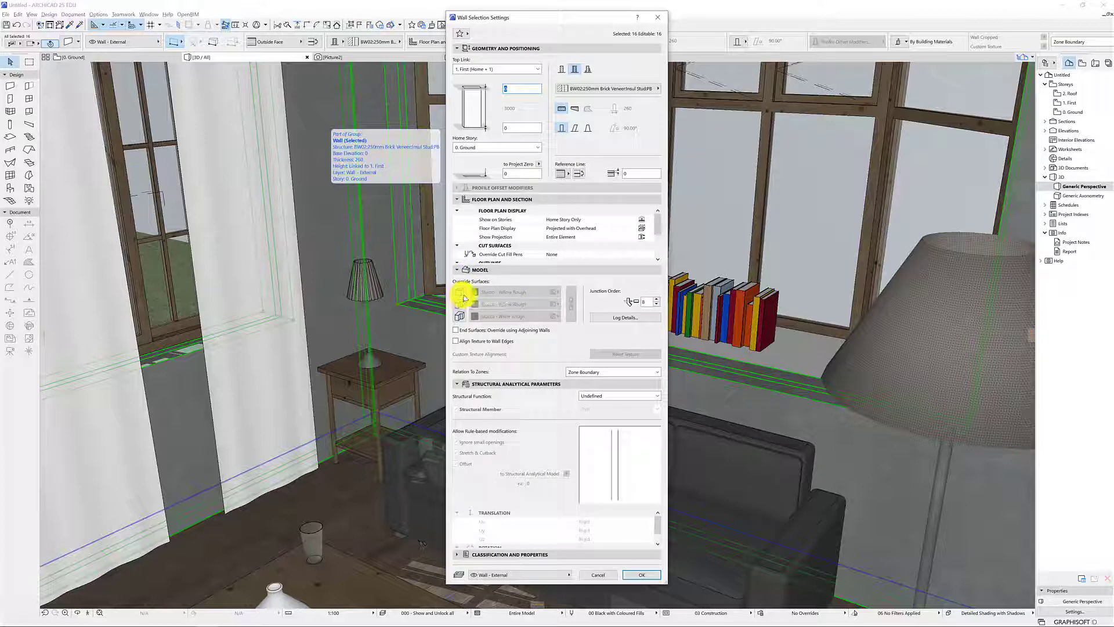
click(462, 317)
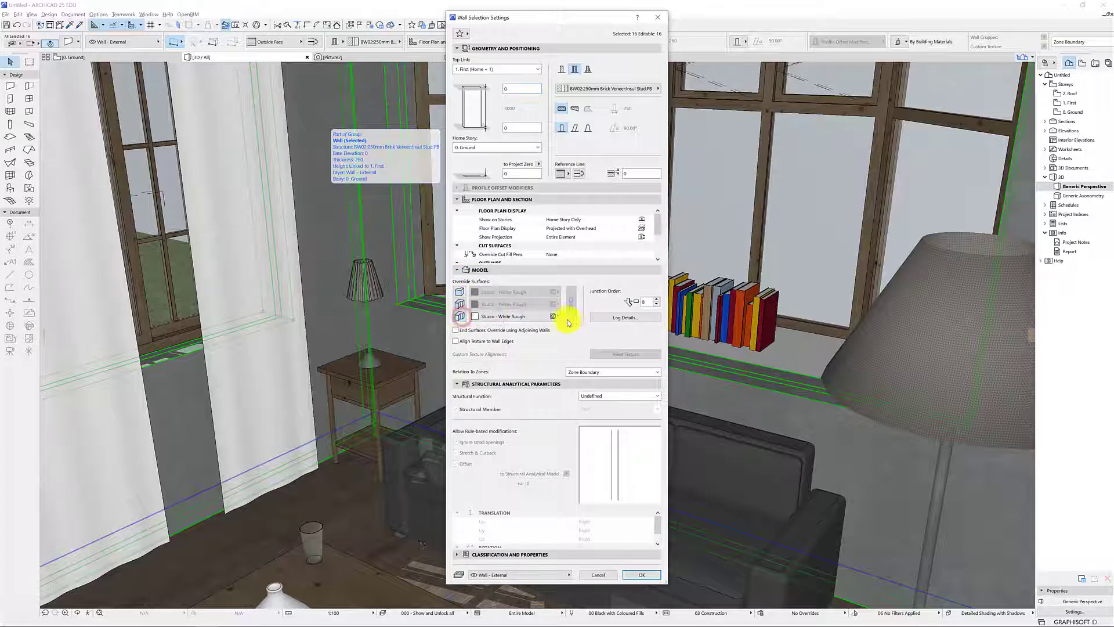
click(523, 317)
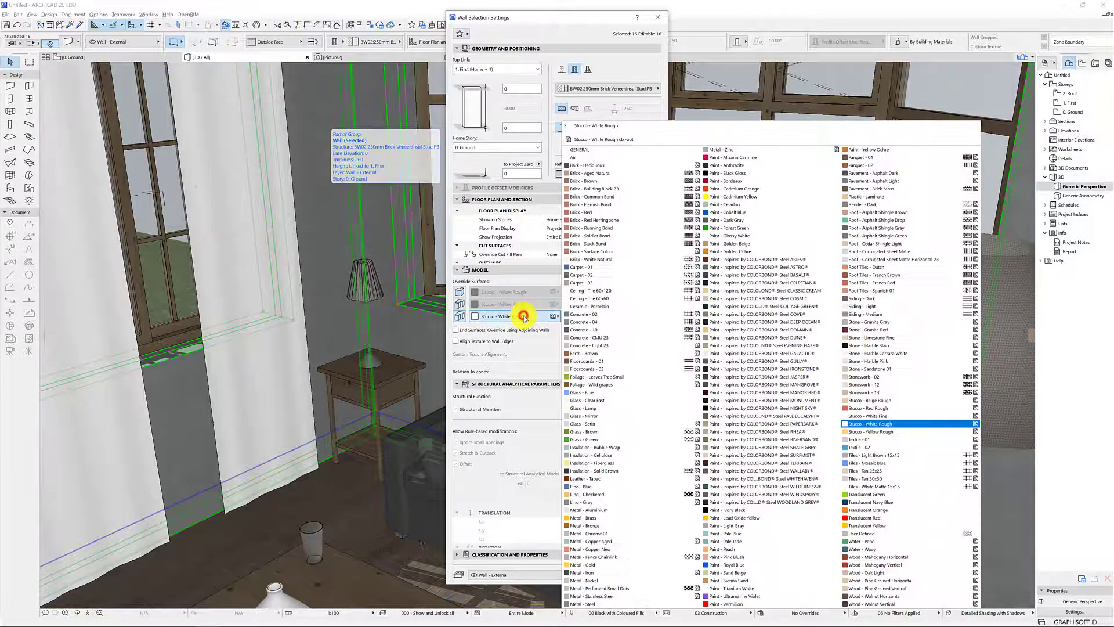
click(743, 478)
click(644, 573)
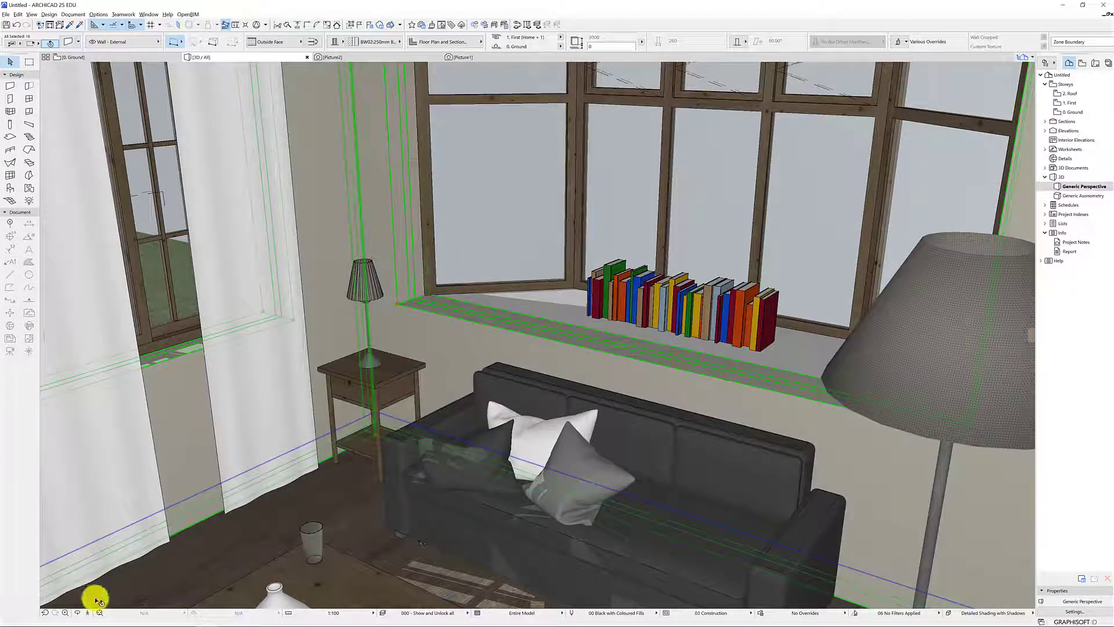
click(88, 612)
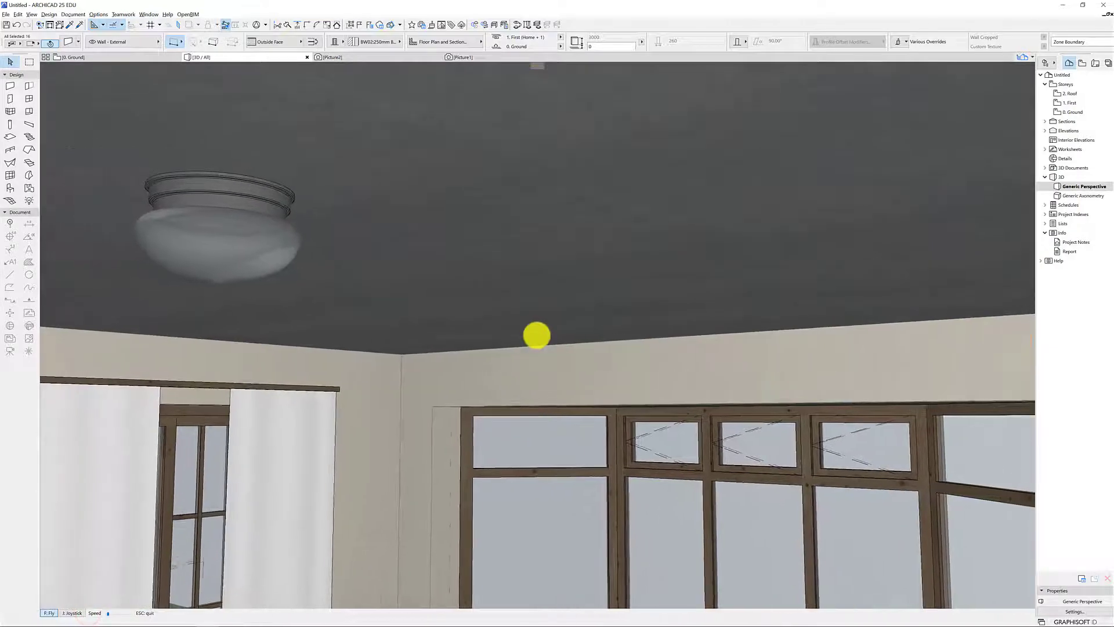
key(Escape)
click(496, 204)
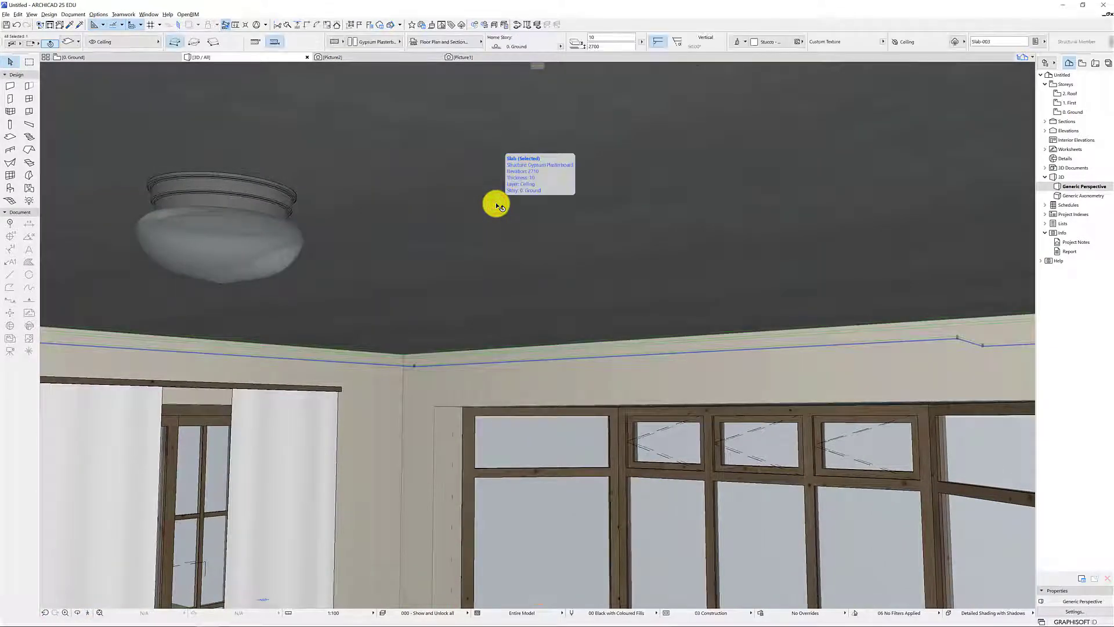
double_click(497, 203)
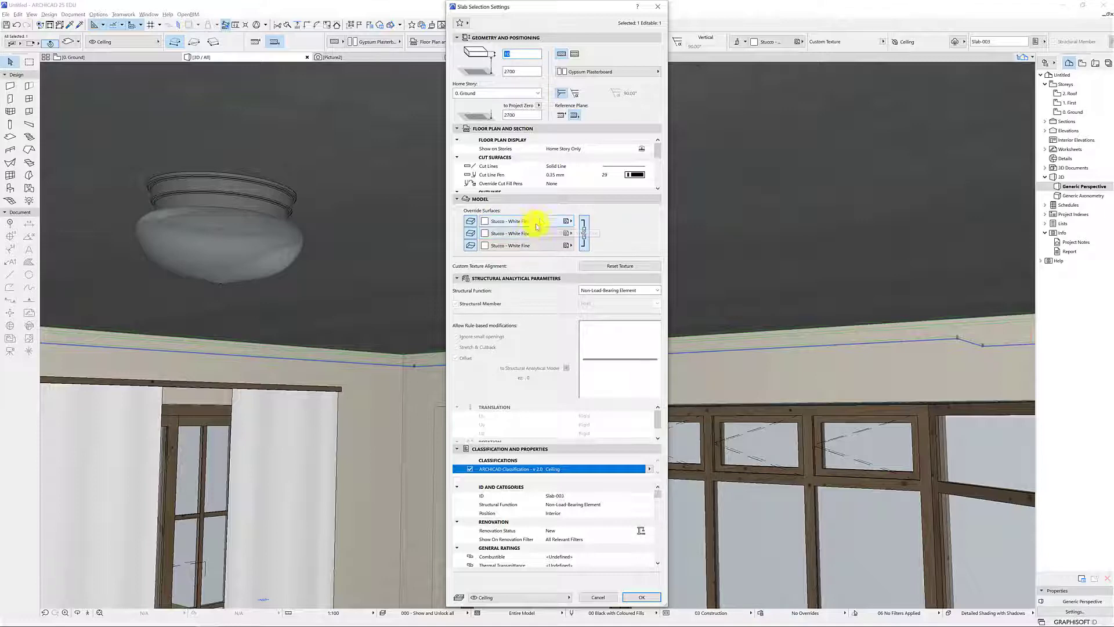
key(Escape)
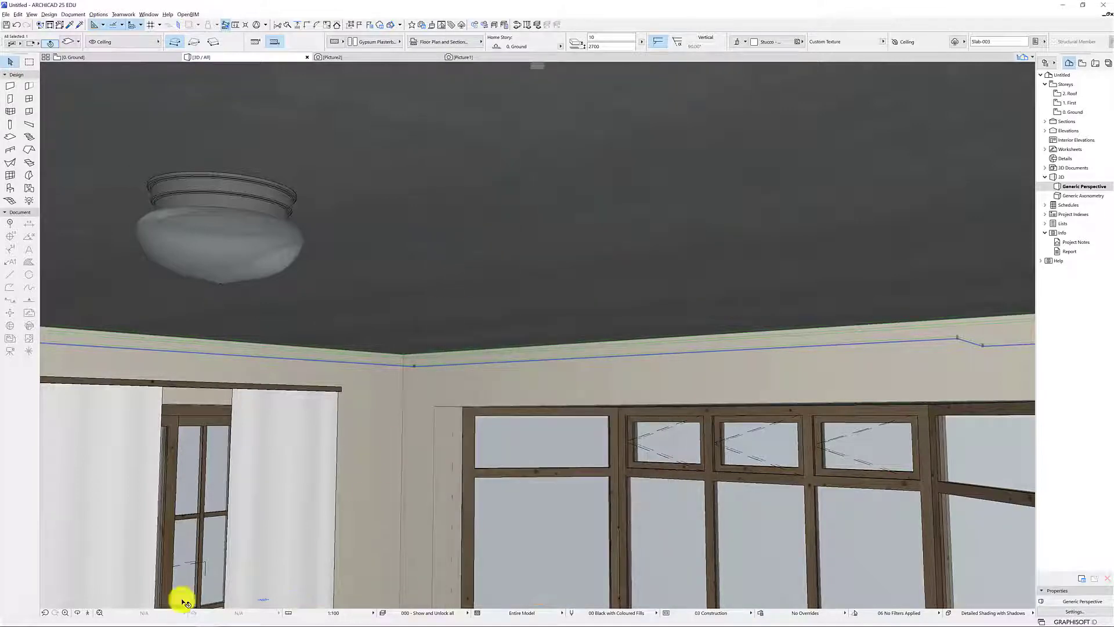
click(88, 612)
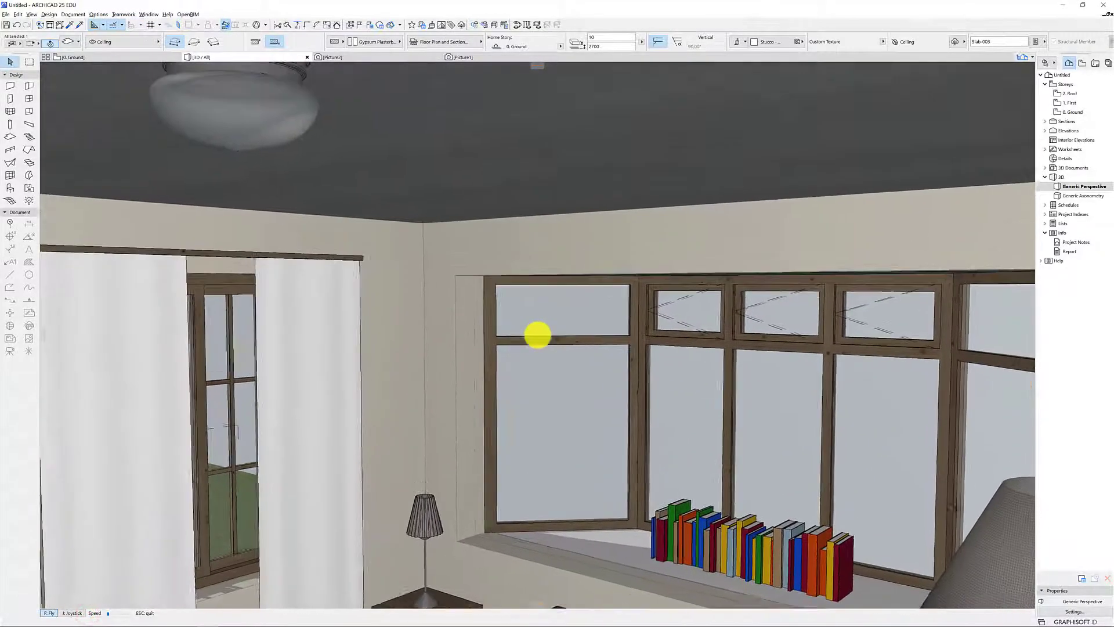
Step: Recolour the desk lamp's light from pink to a slightly brighter, lighter orange
key(Escape)
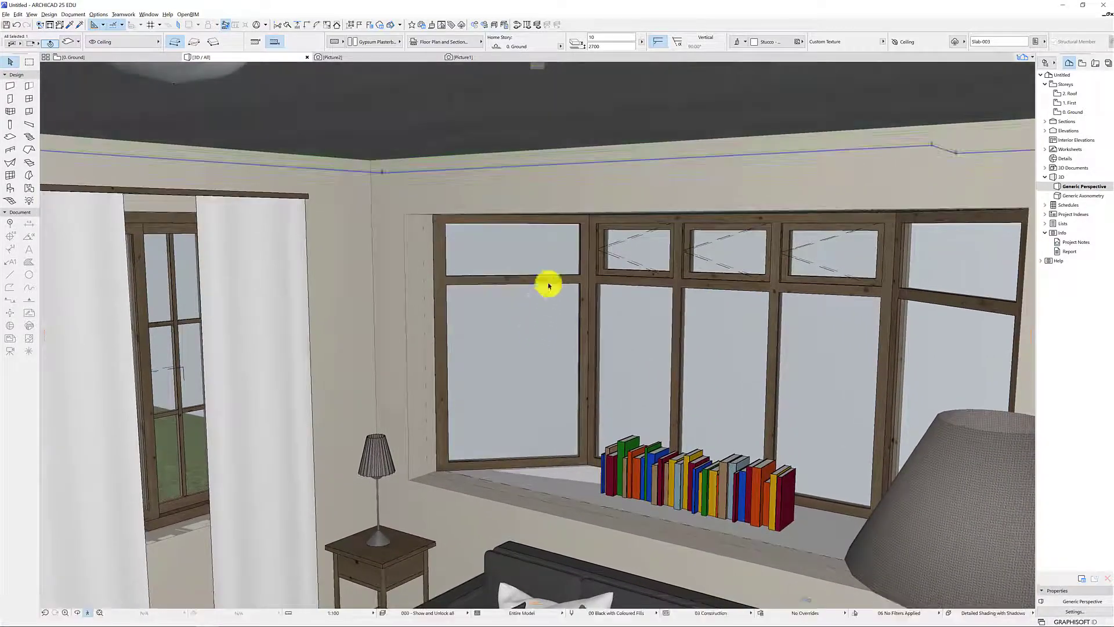
click(389, 467)
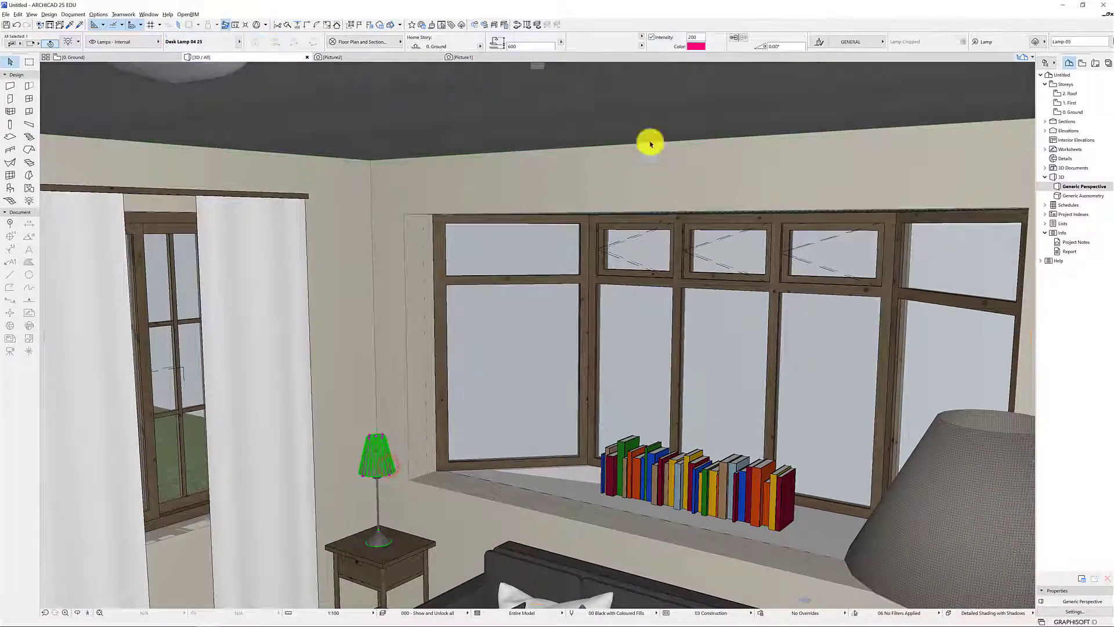
click(697, 46)
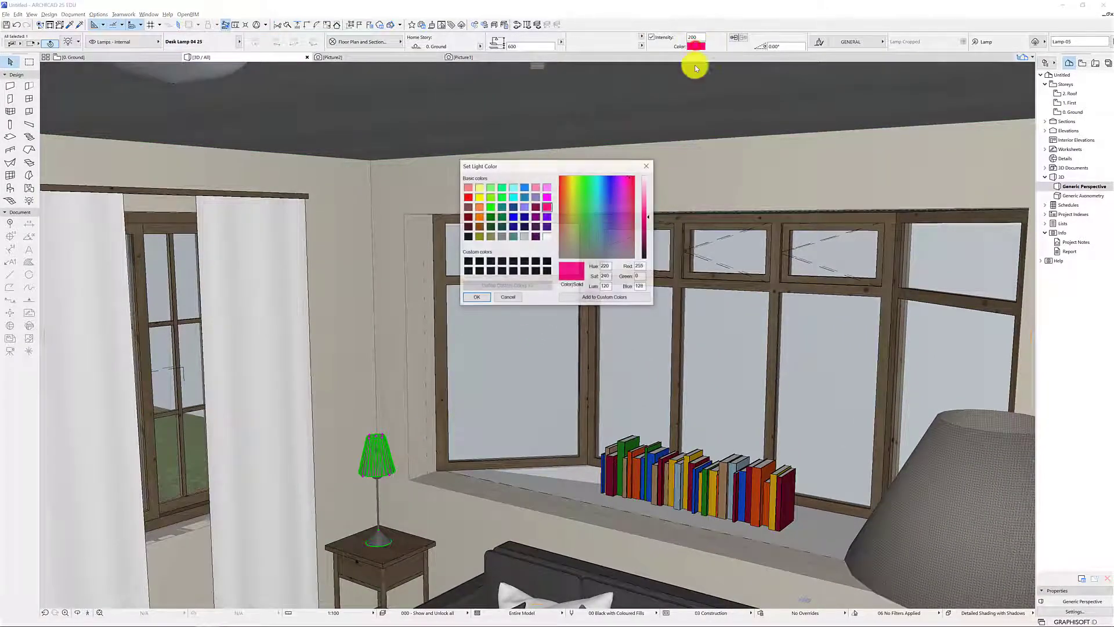
click(480, 207)
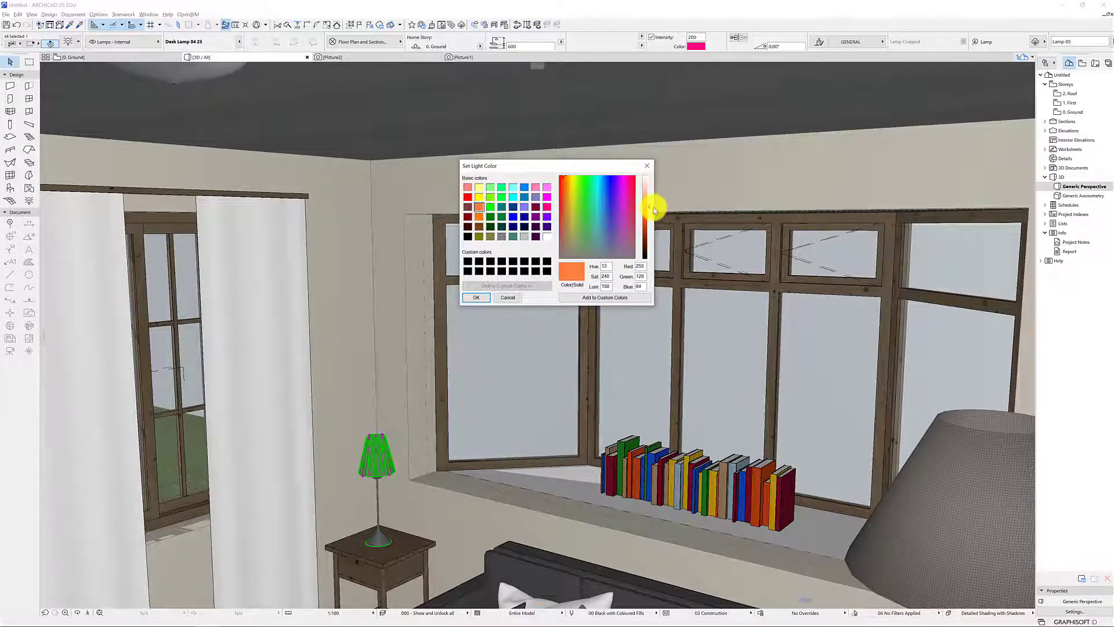
drag(649, 211, 651, 207)
drag(567, 181, 566, 174)
click(476, 297)
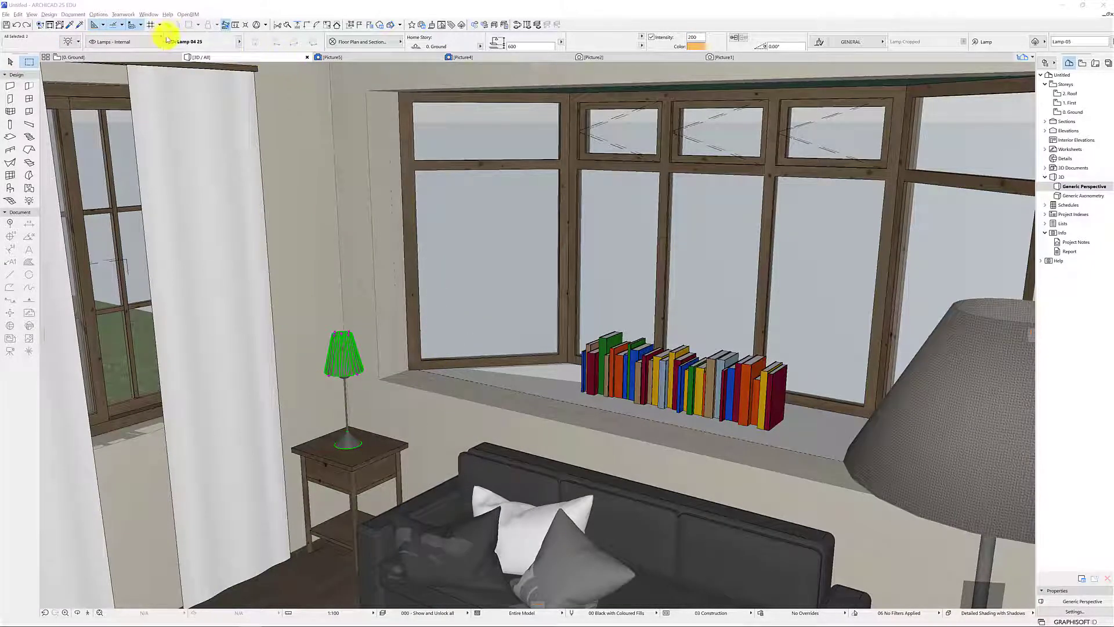
Step: Open PhotoRendering Settings and confirm the 800x600 render size
click(77, 14)
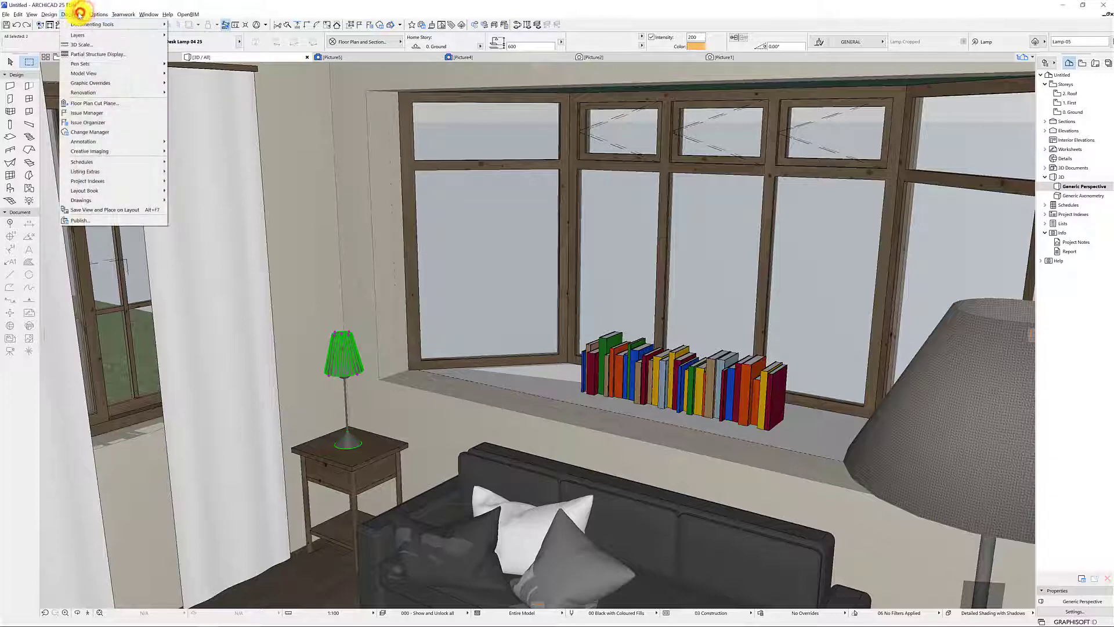
mouse_move(99, 156)
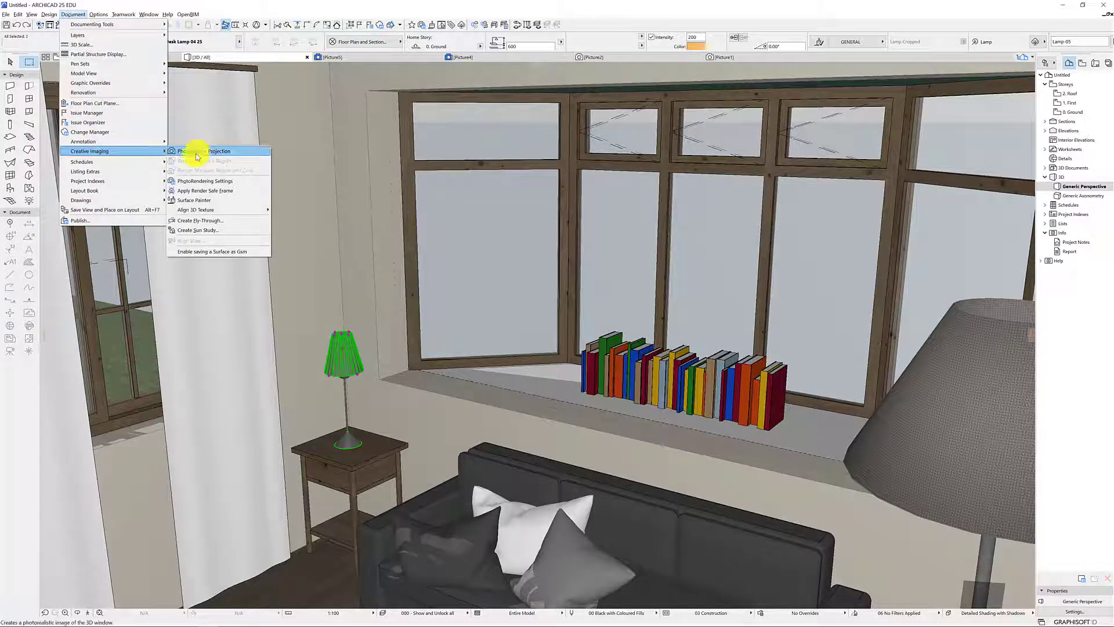
click(230, 185)
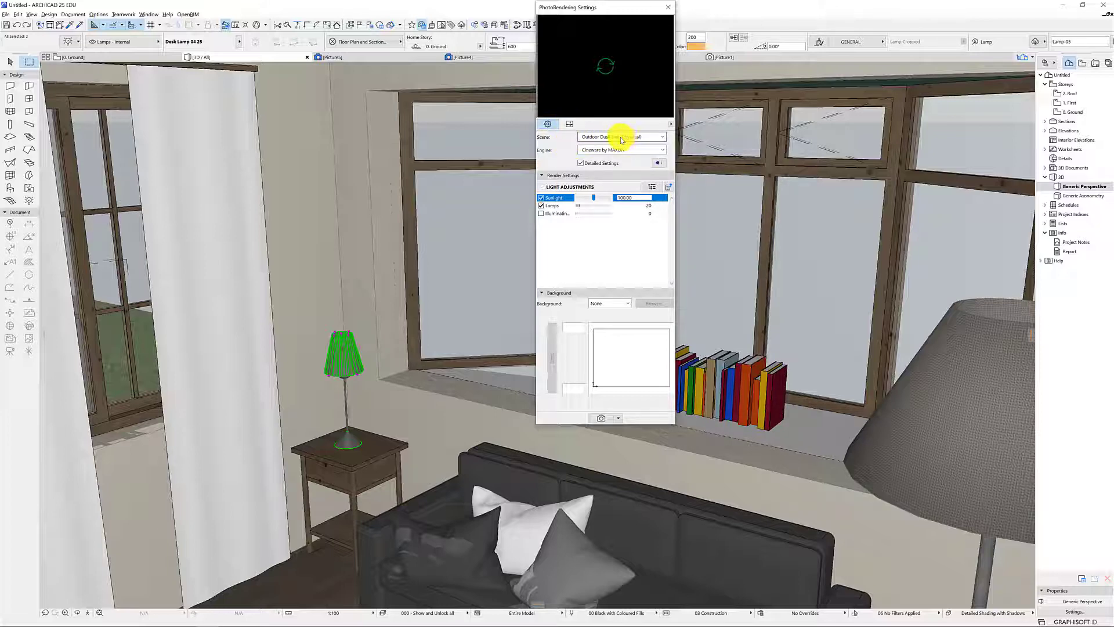
click(569, 123)
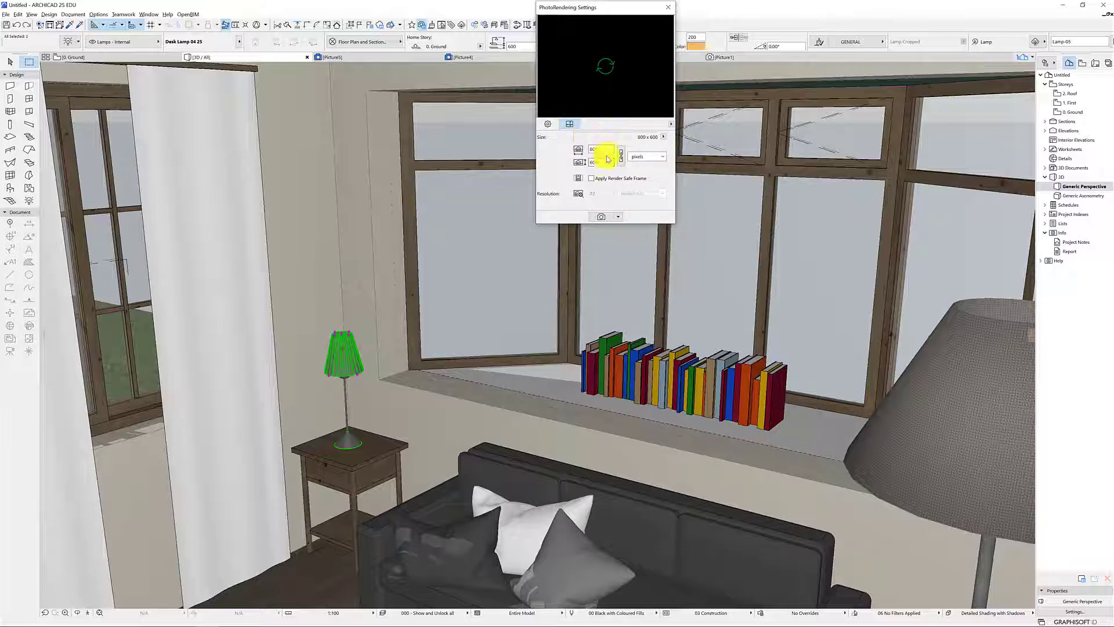
click(548, 124)
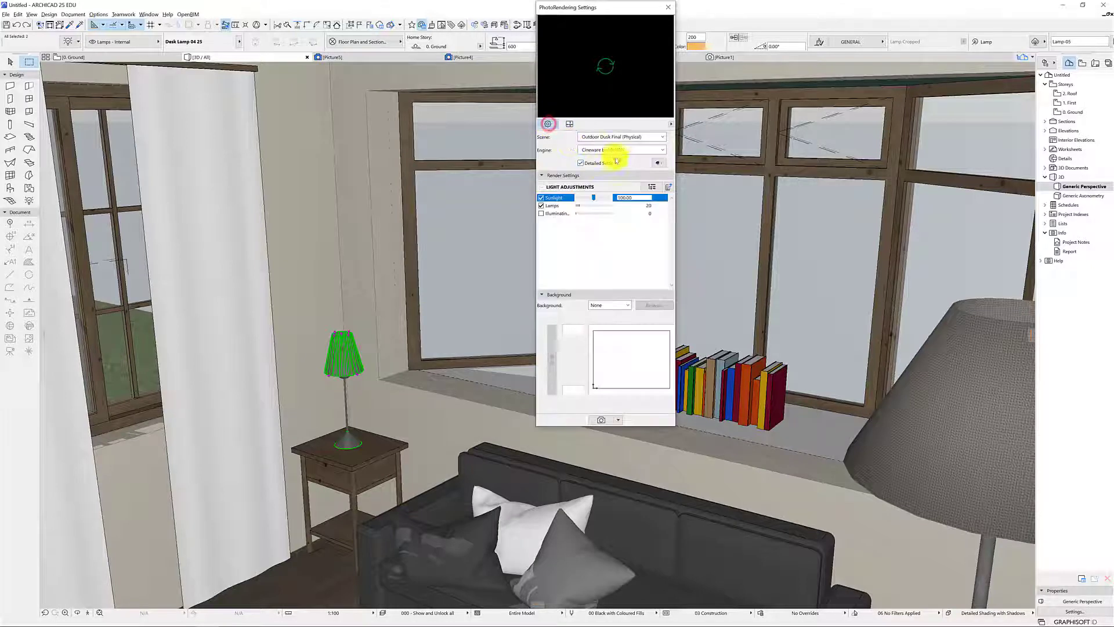
Step: Choose the Indoor Daylight Medium scene and render the living room
click(637, 137)
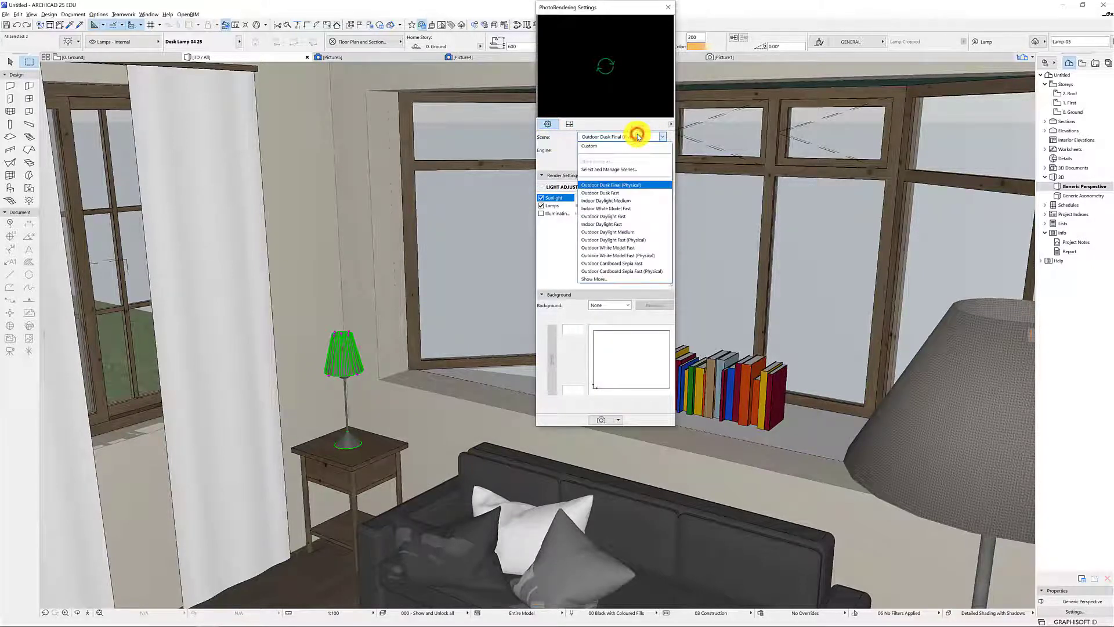
click(627, 200)
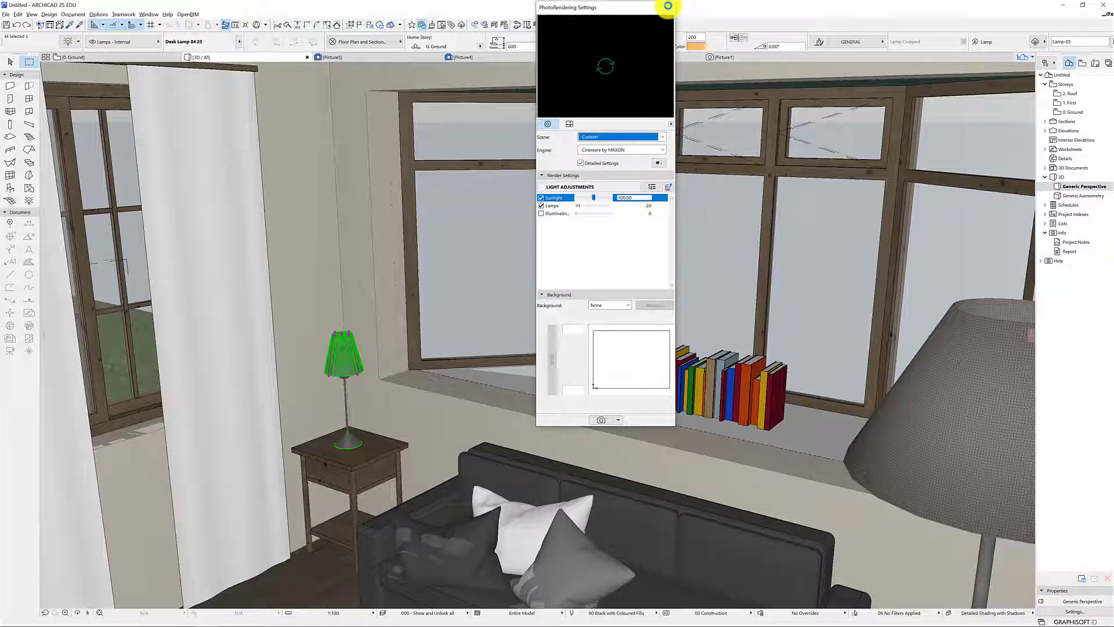
click(668, 8)
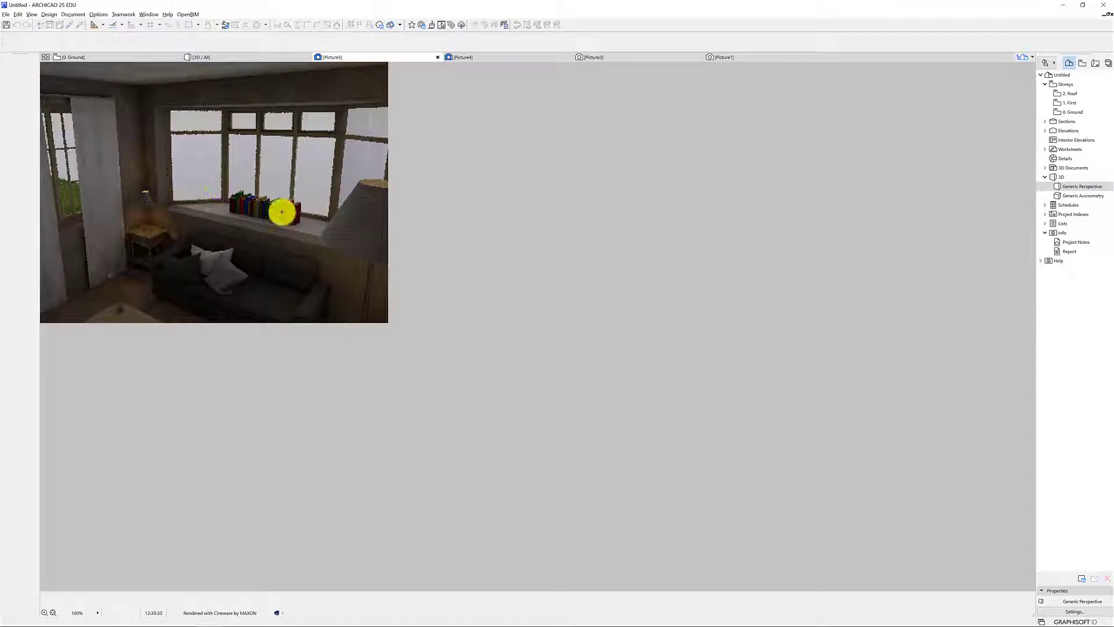
Step: Look at the pink-lit Picture2 render, then view the Picture4 render at 100% zoom
click(602, 57)
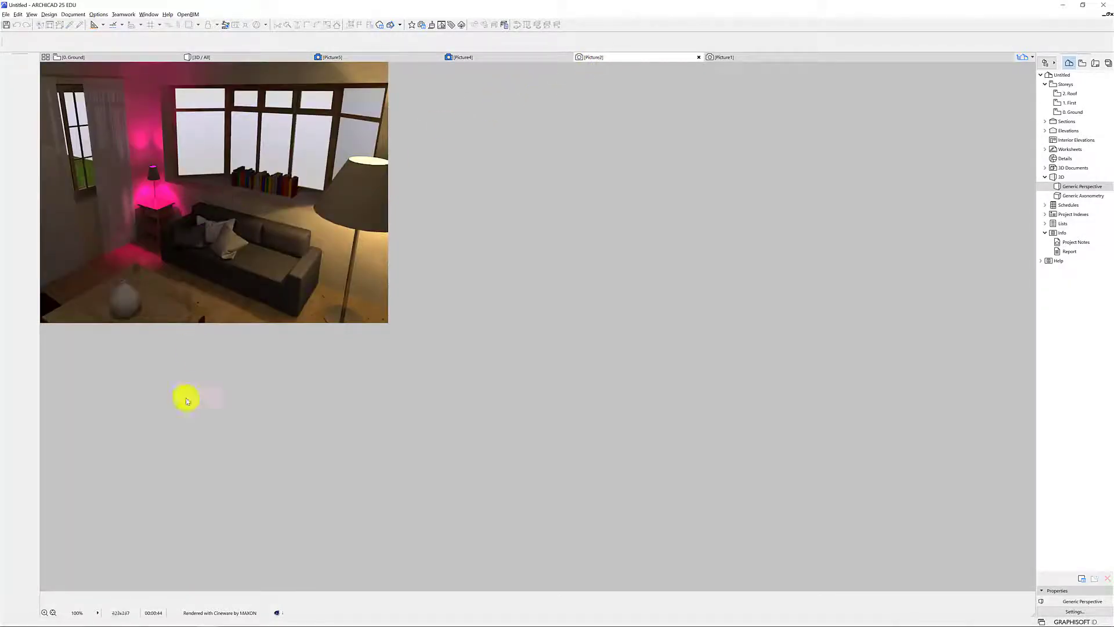
click(503, 58)
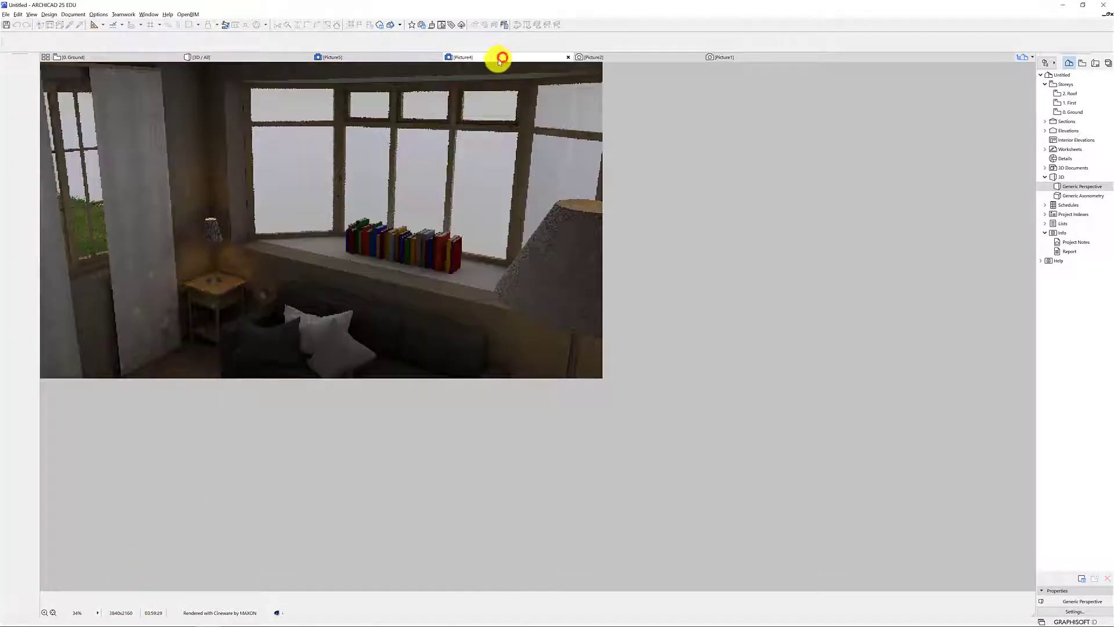
click(97, 615)
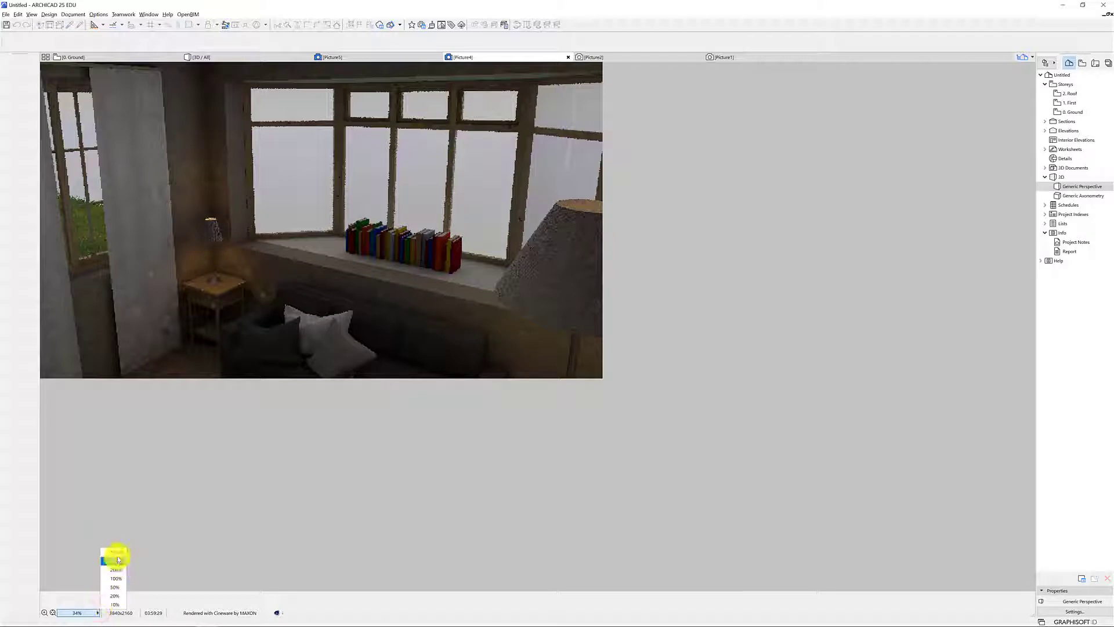
click(115, 577)
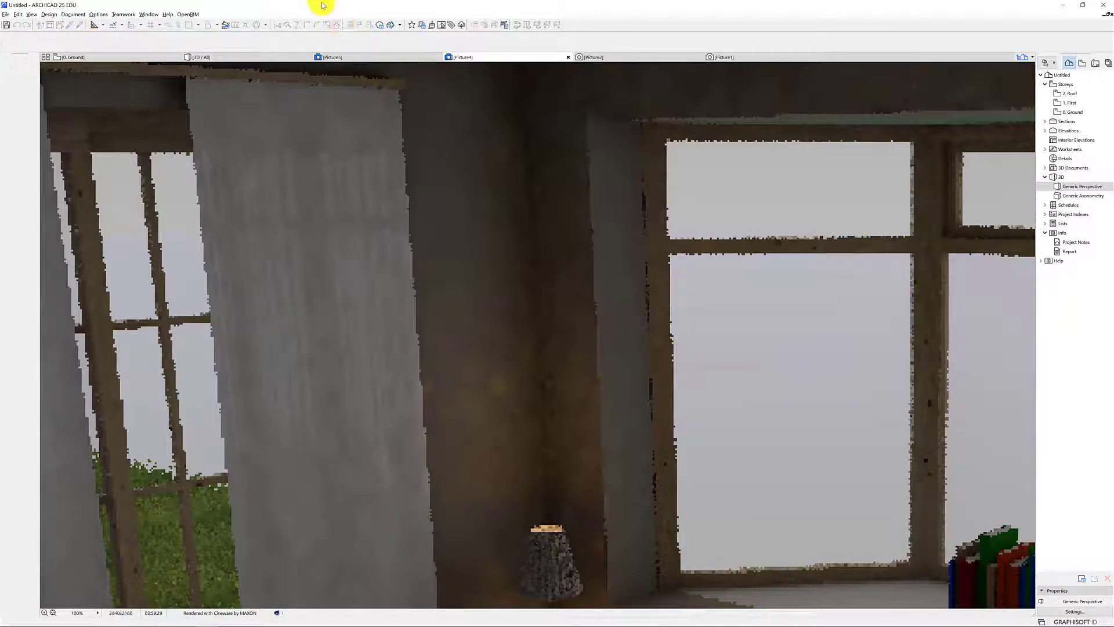
Step: Check the new Picture5 render and the 3D / All view, ending on the pink-lit Picture2
click(371, 56)
click(259, 57)
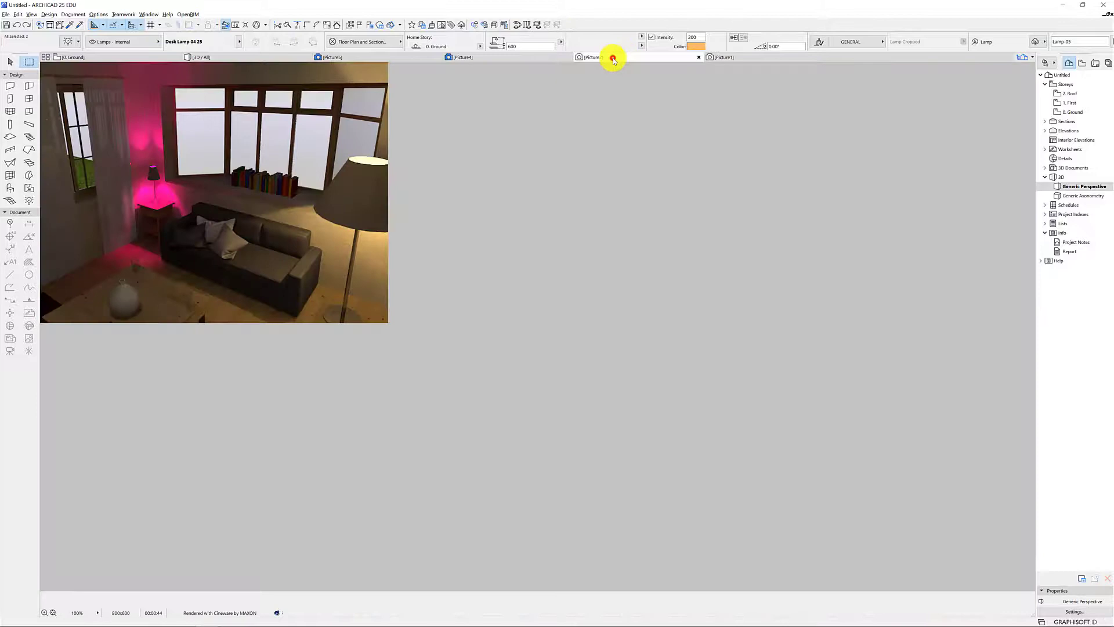
click(617, 58)
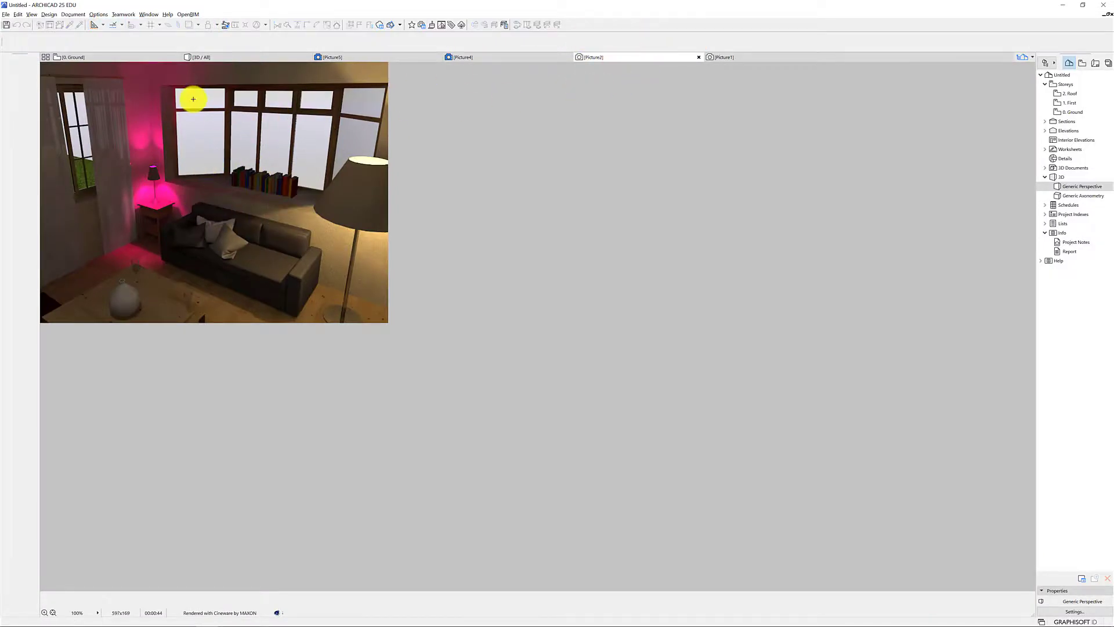
mouse_move(187, 55)
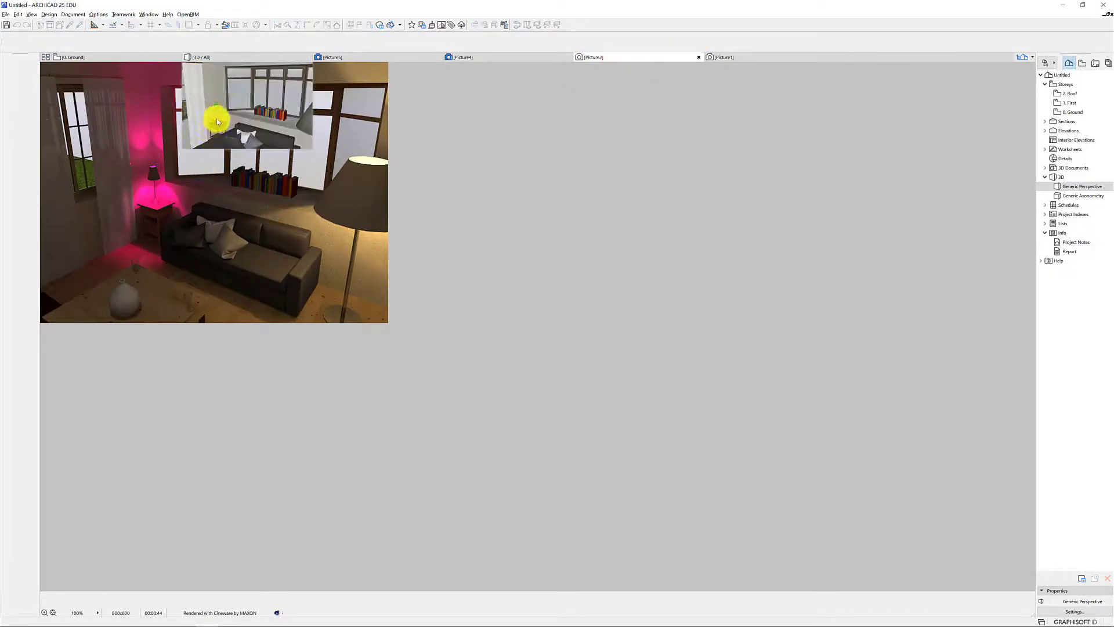